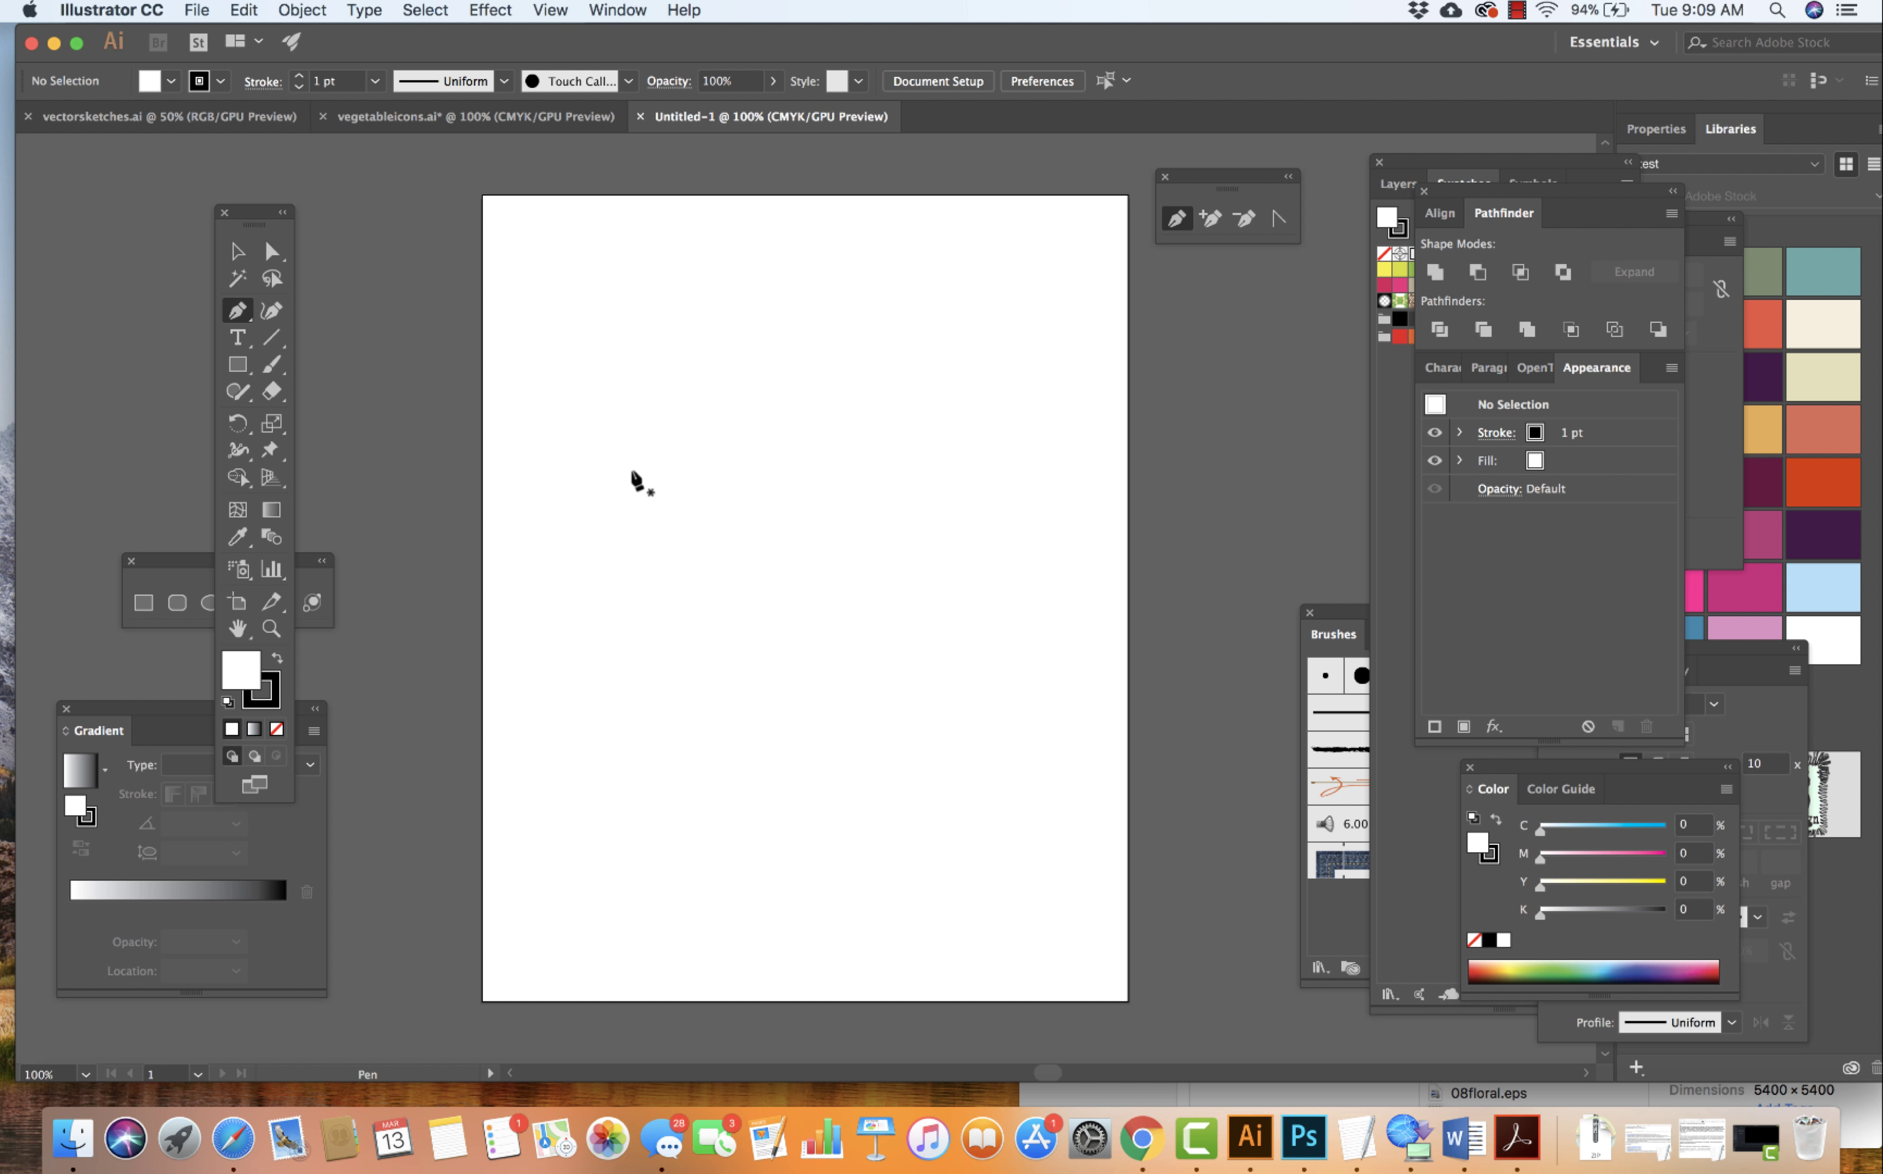
# - Draw a closed triangle about 2.6 in wide and 2.3 in high with the Pen tool in the artboard's upper half
pyautogui.click(632, 470)
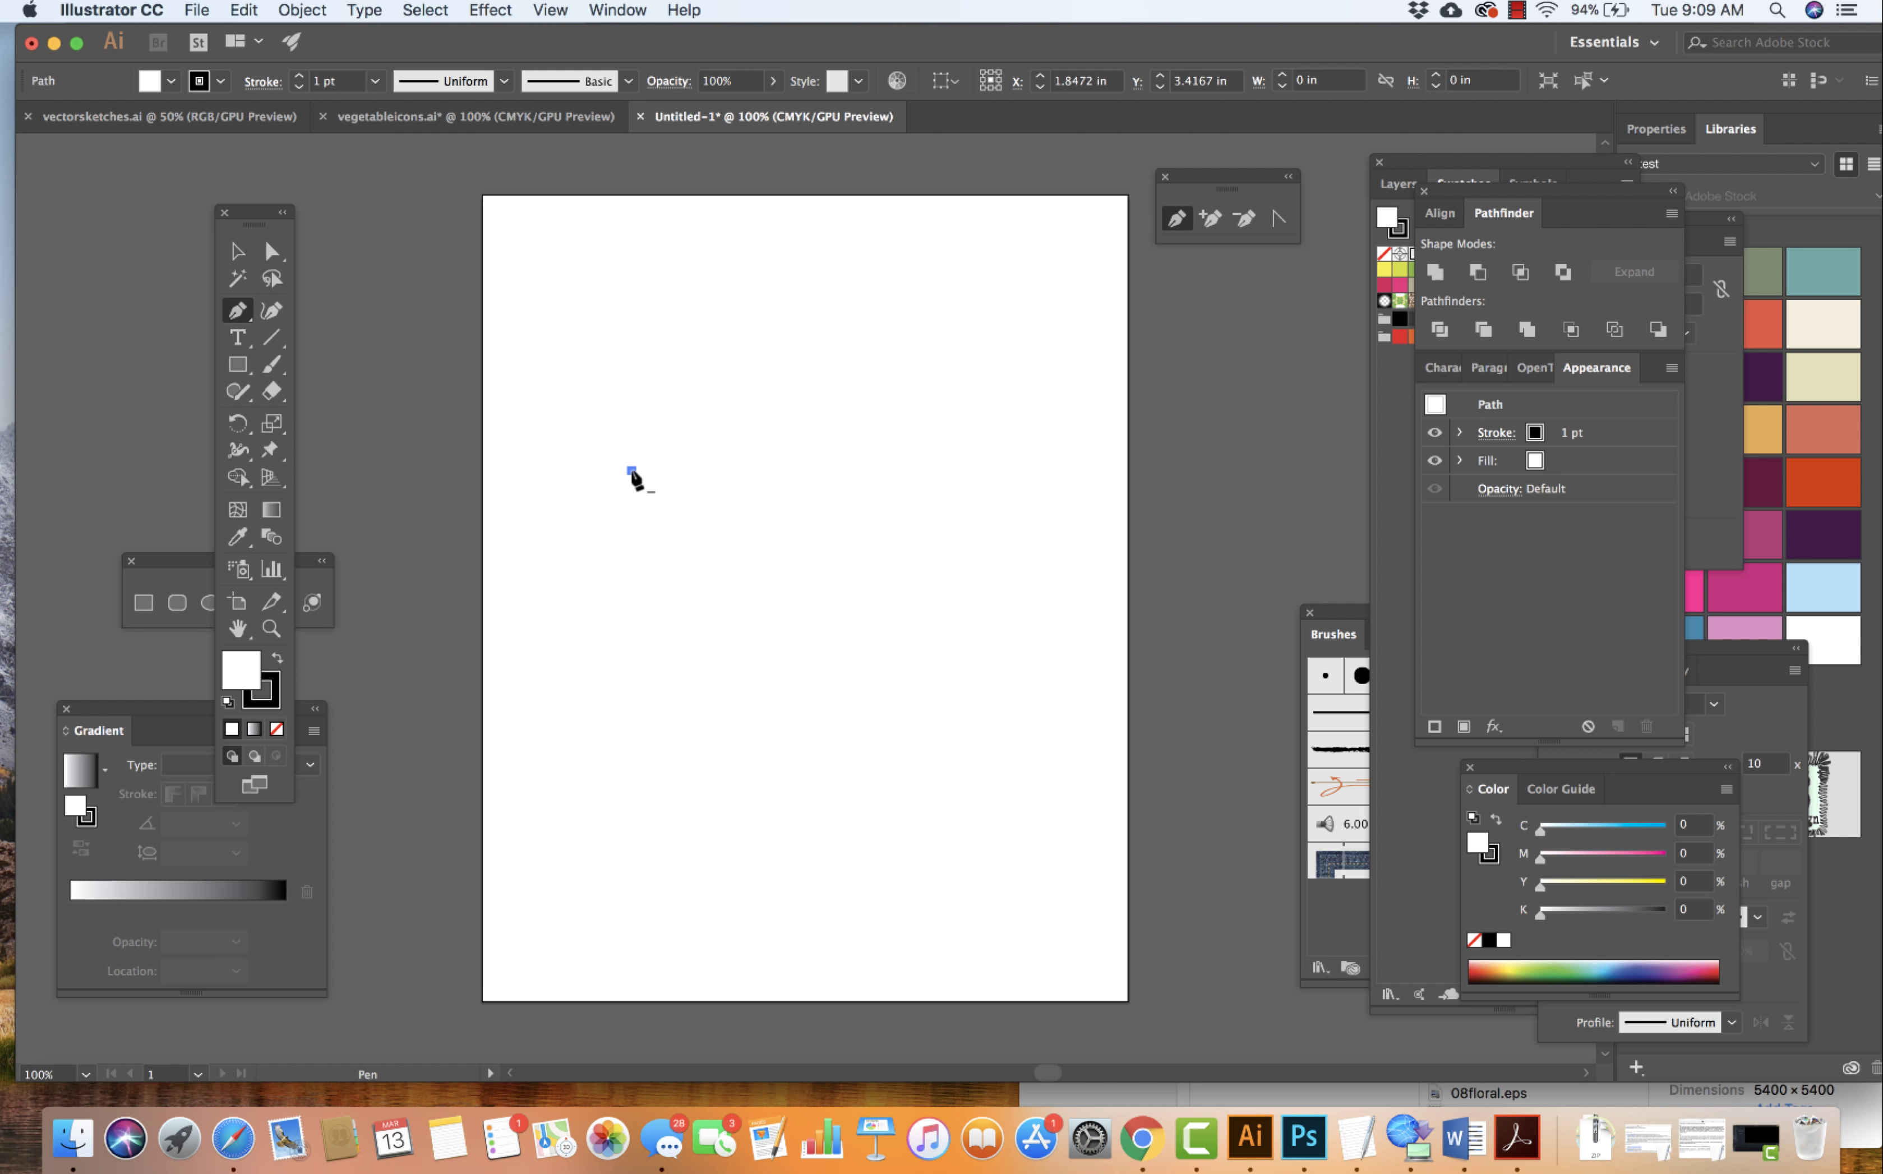
pyautogui.click(746, 285)
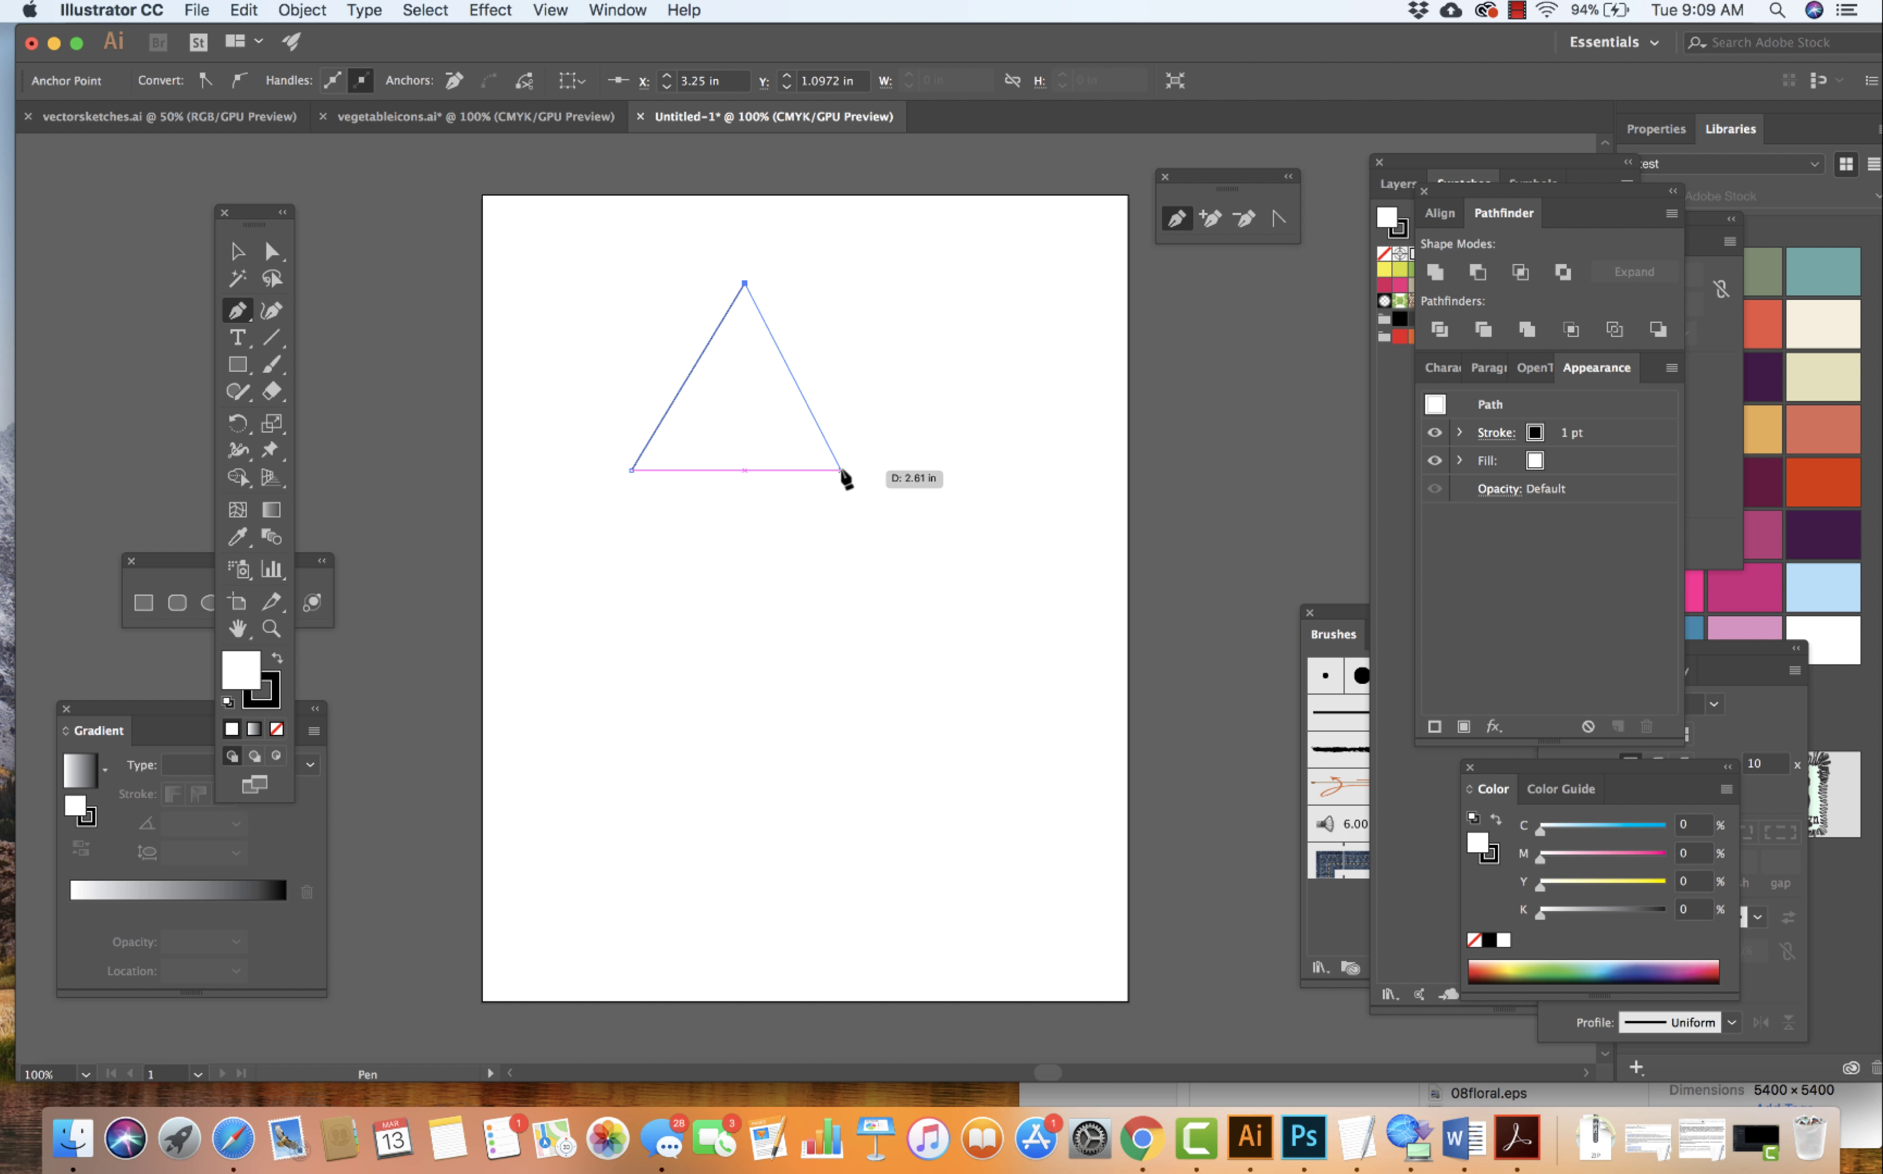
pyautogui.click(843, 471)
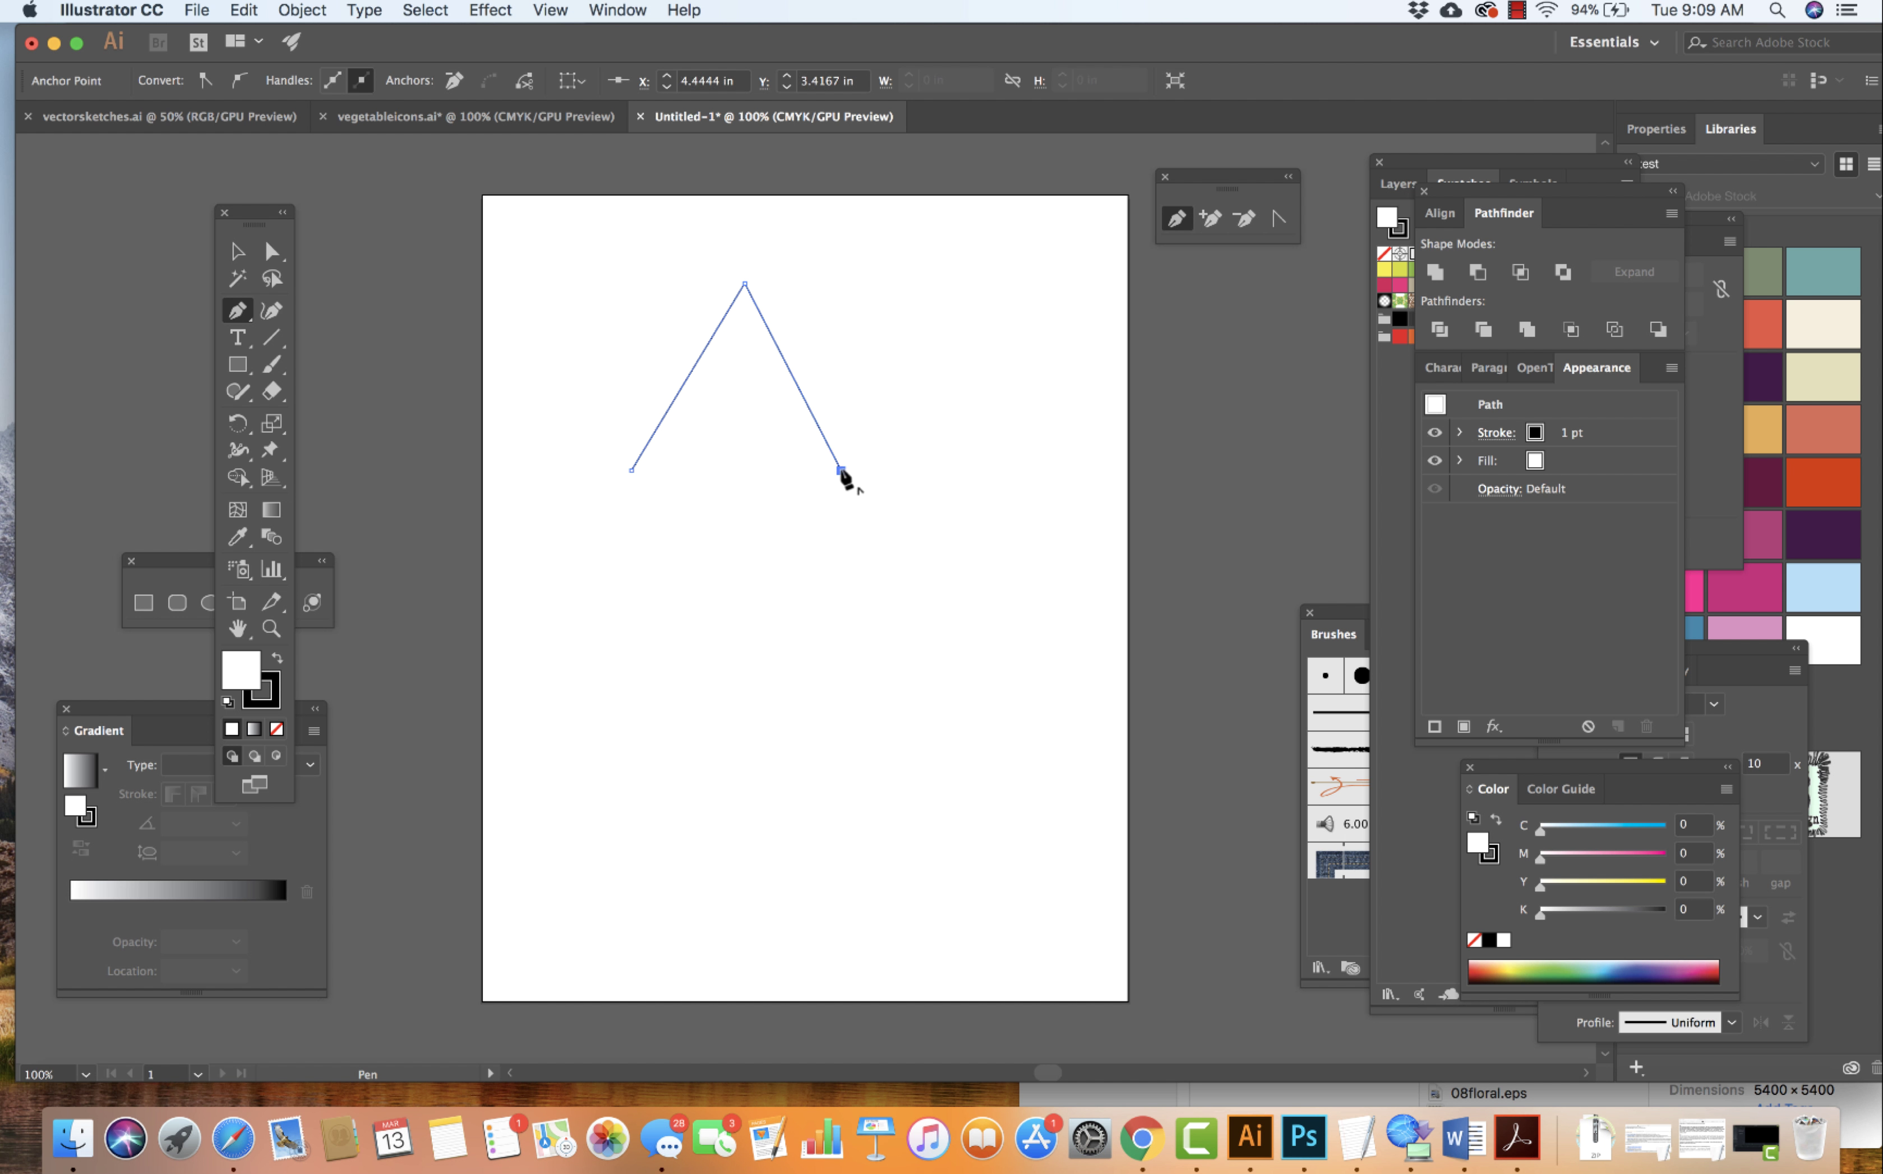
pyautogui.click(630, 472)
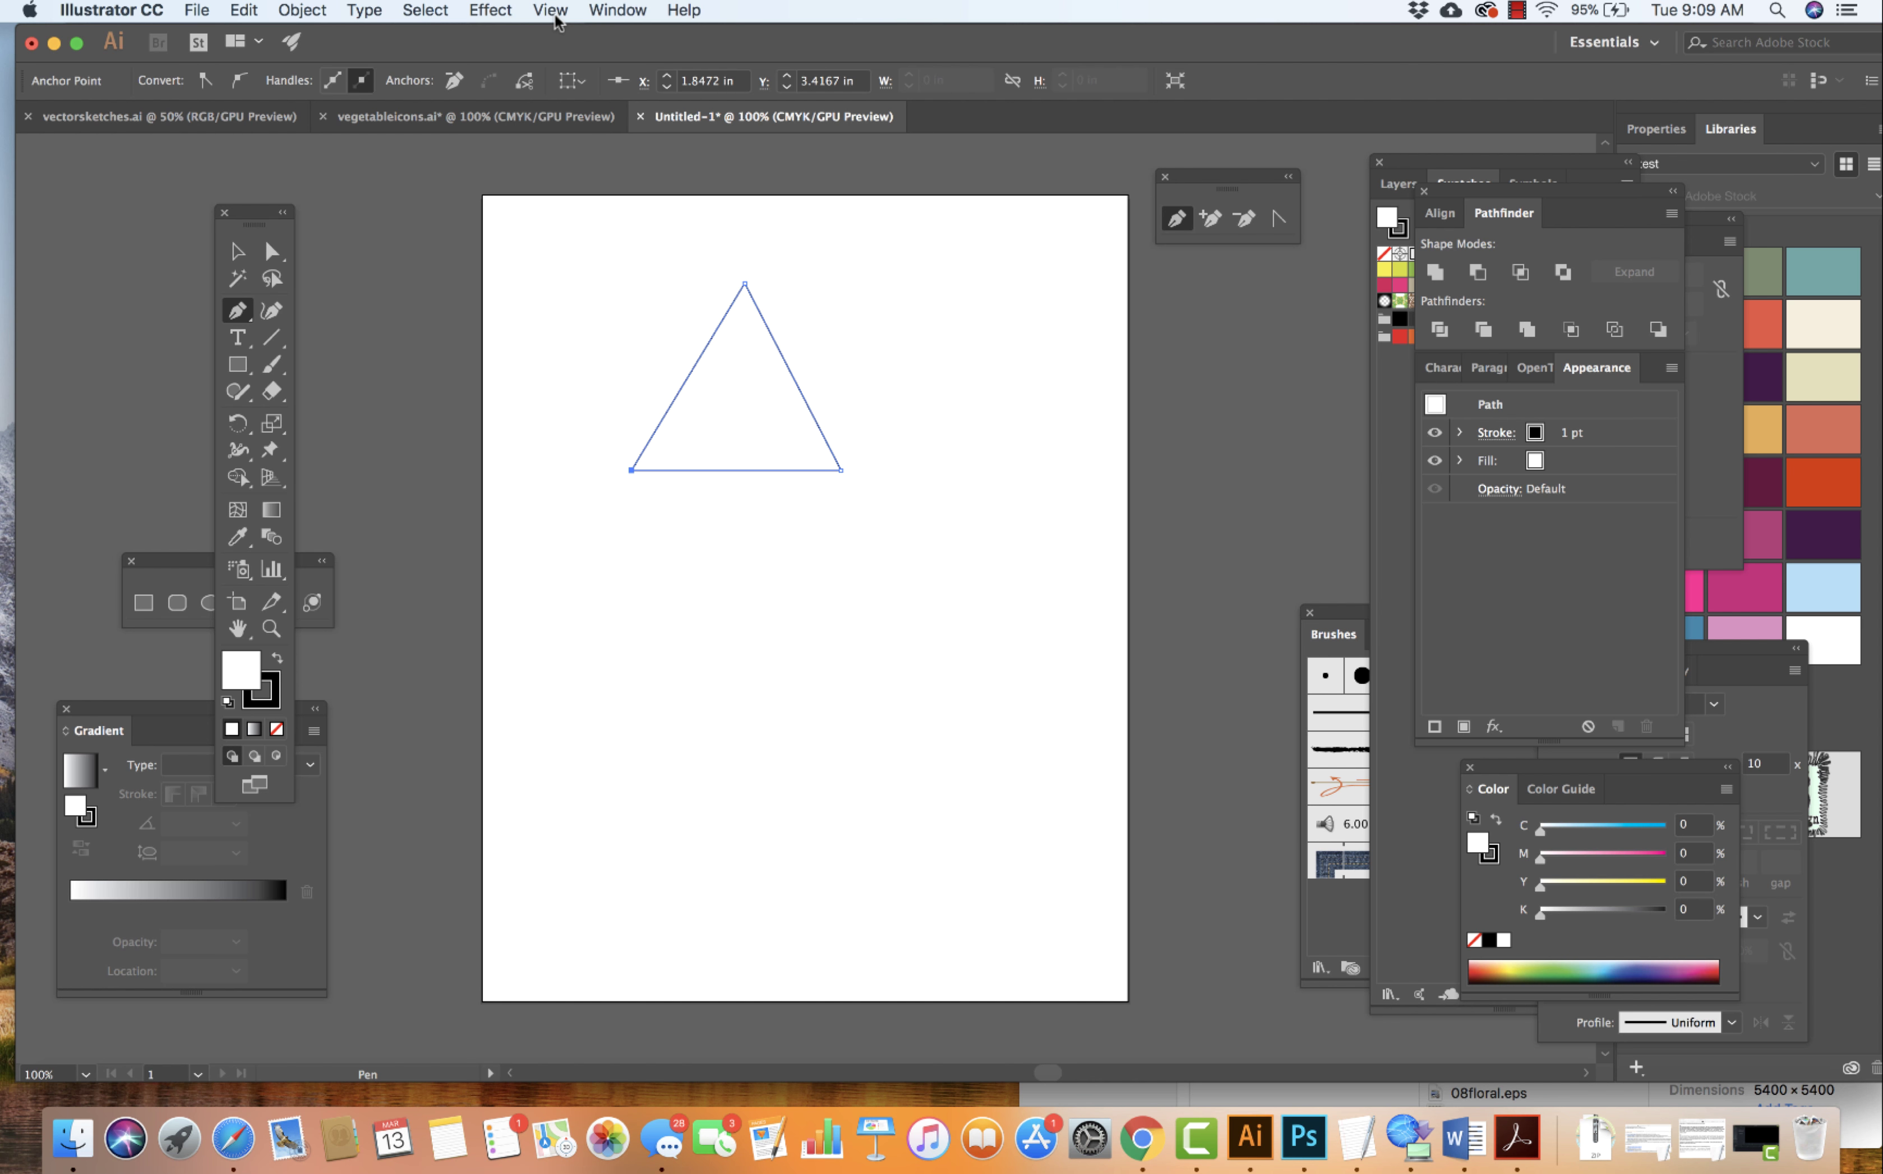
pyautogui.click(551, 11)
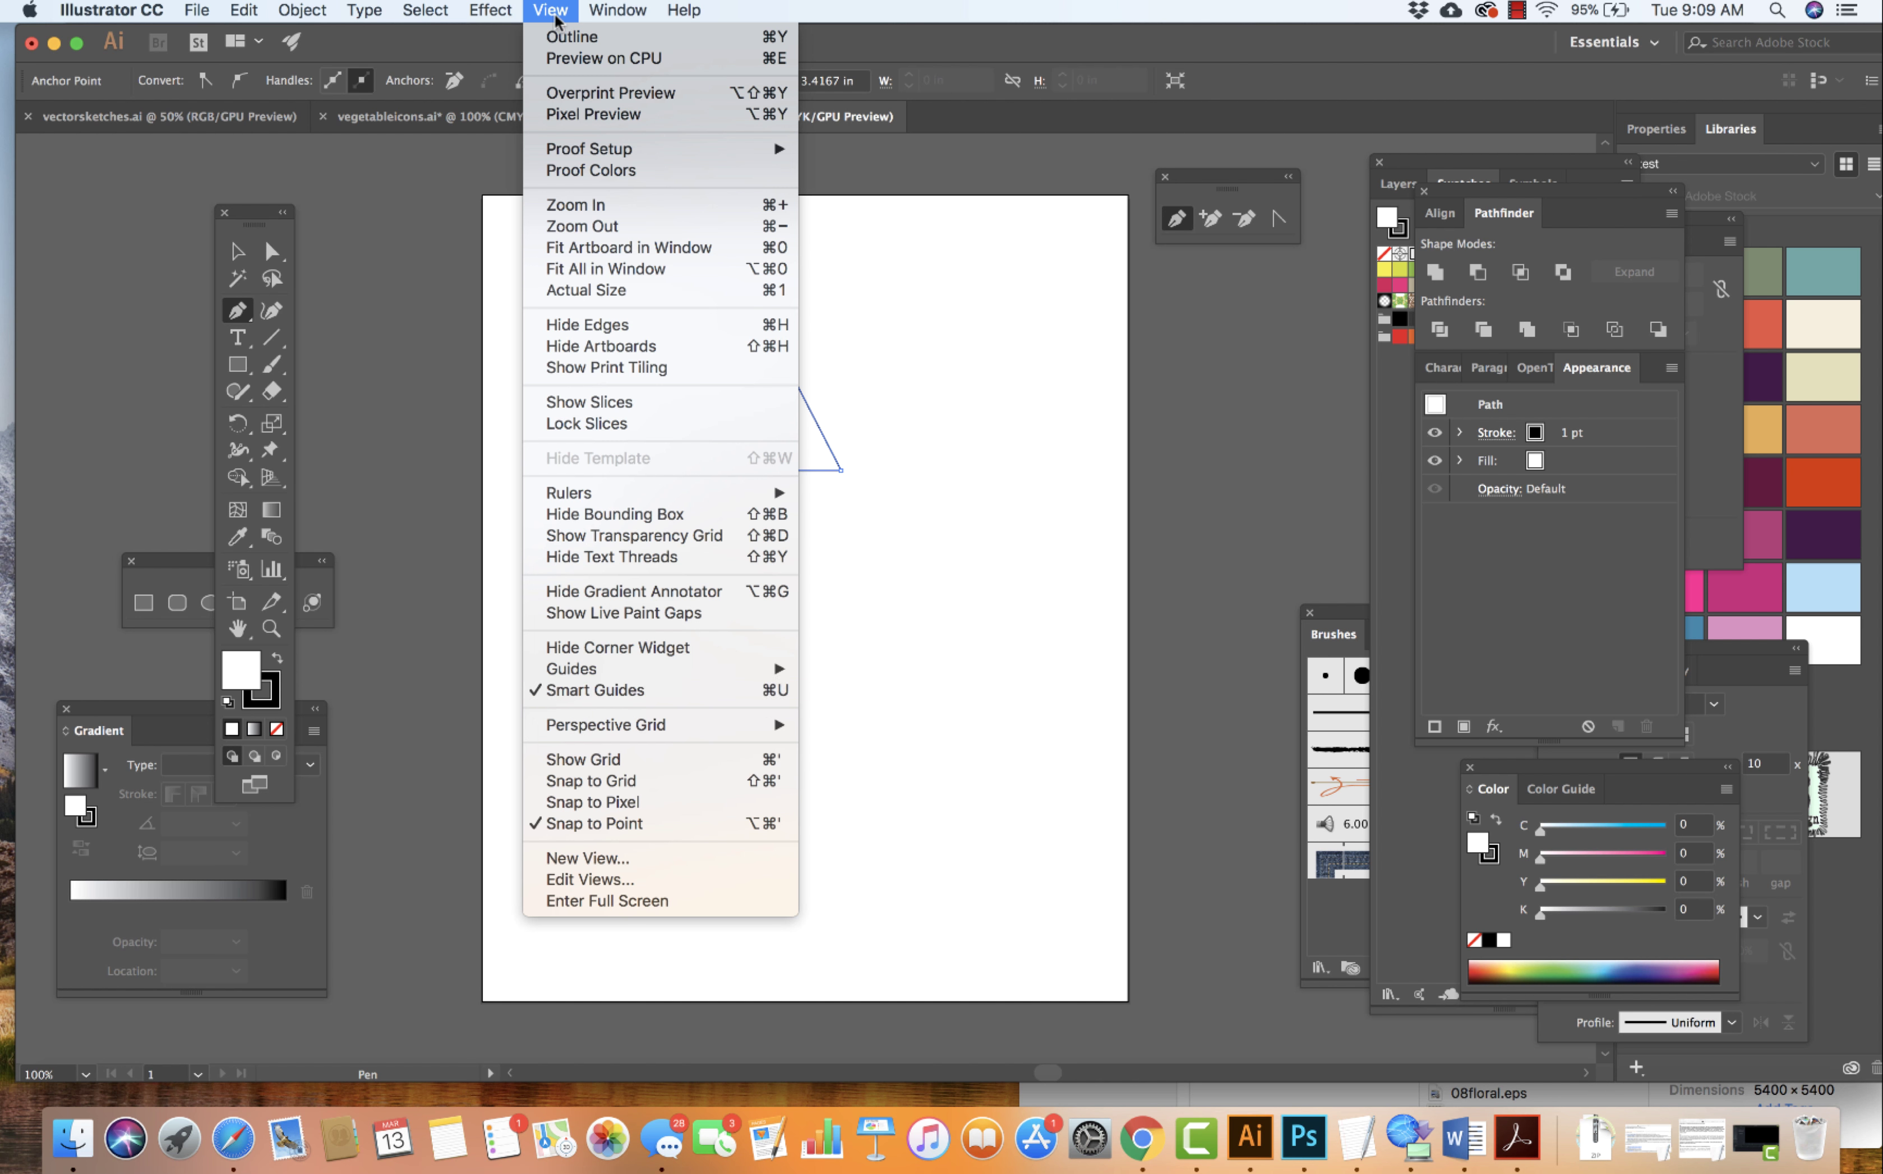
pyautogui.moveTo(596, 666)
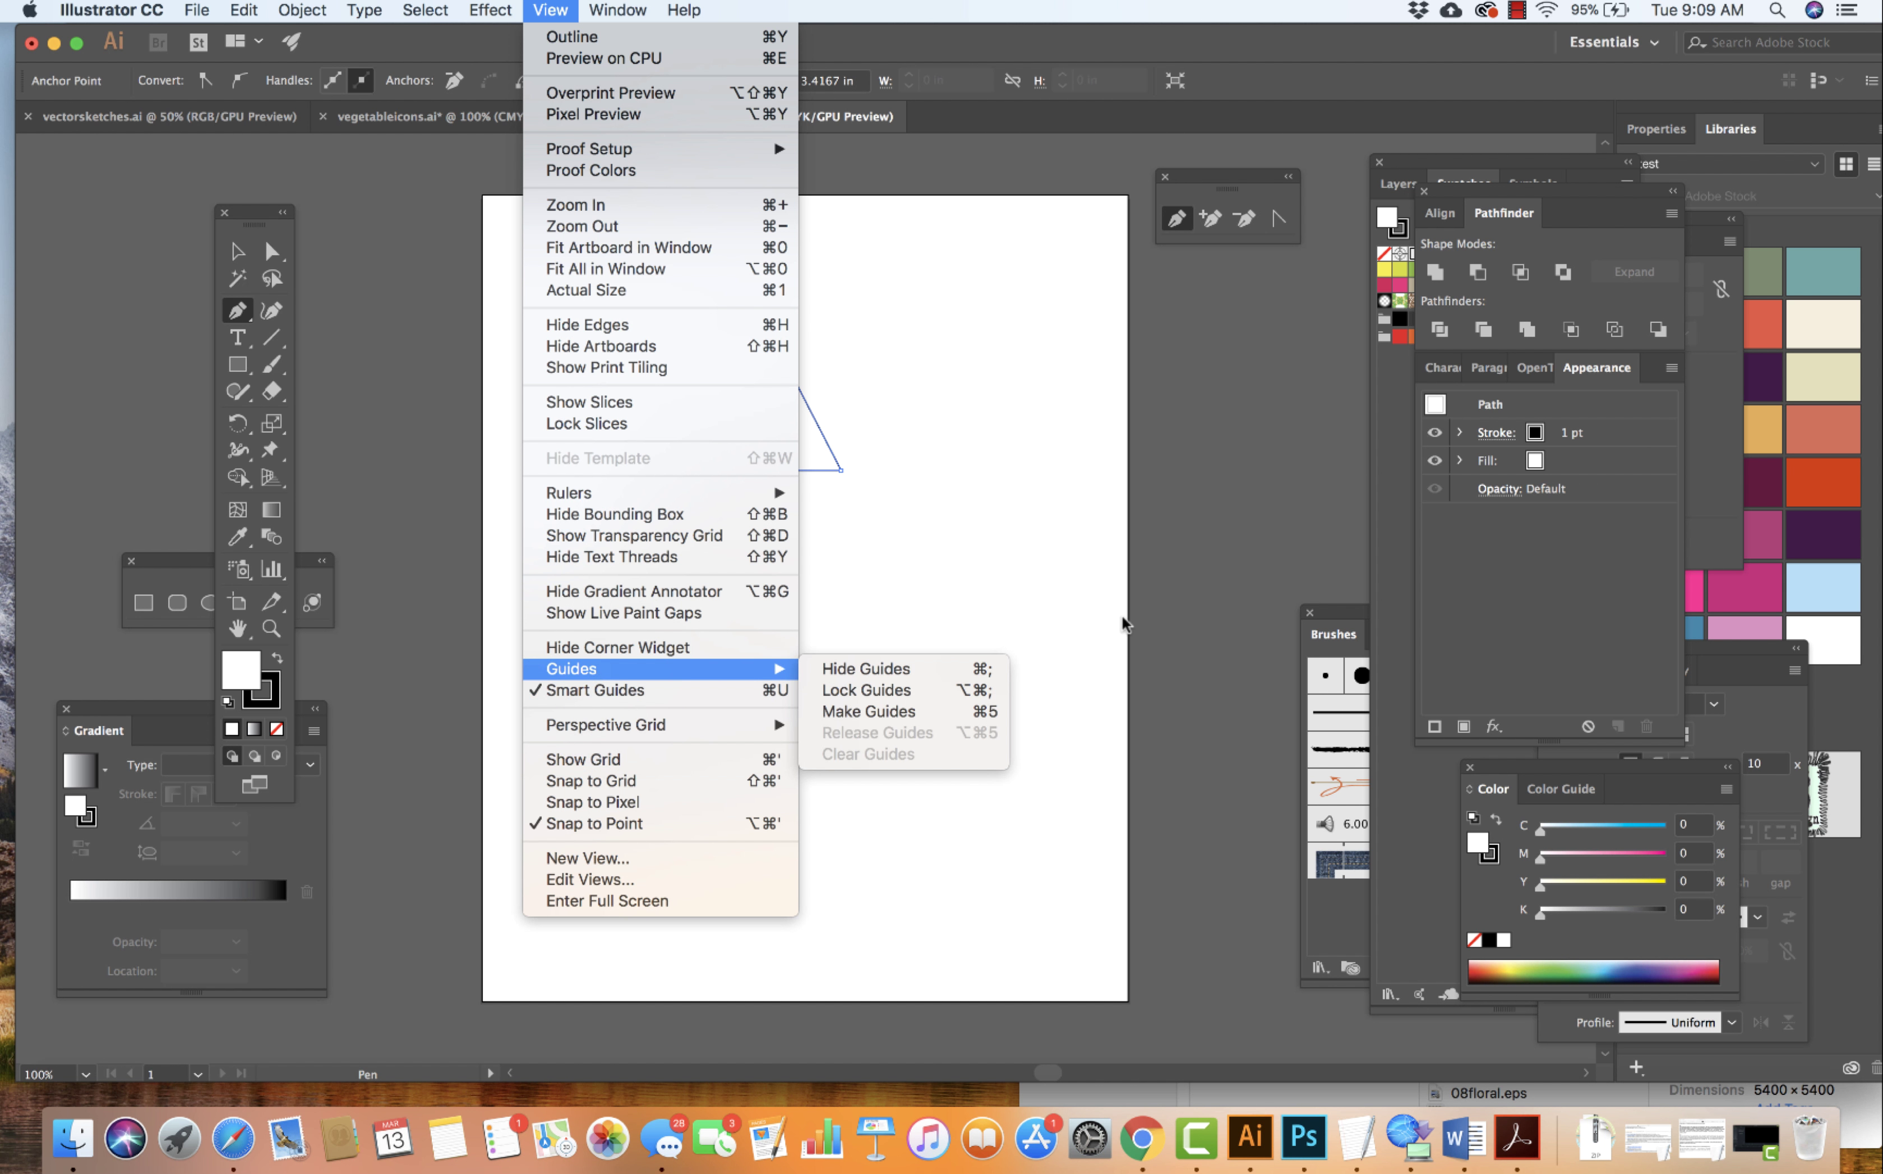
pyautogui.click(237, 254)
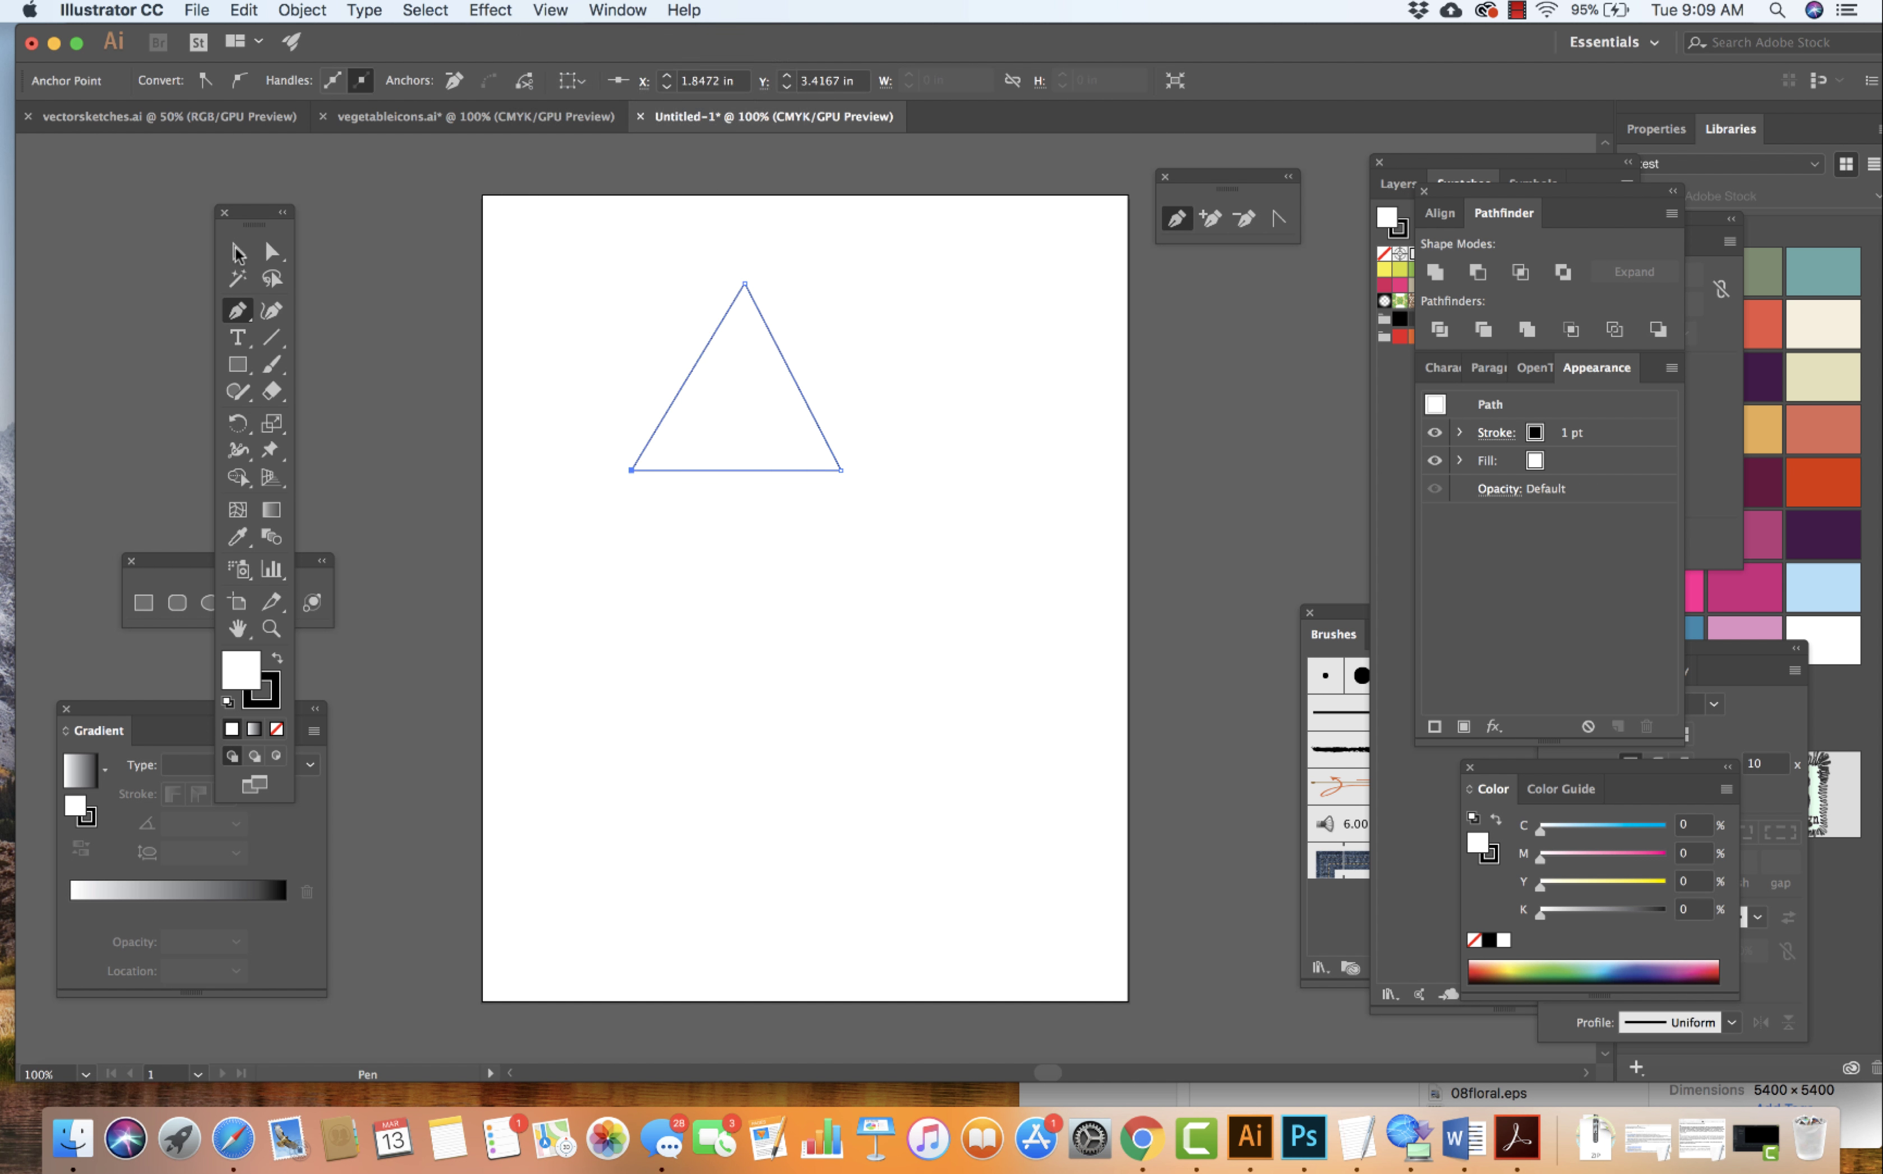
# - Move the triangle up into the artboard's upper left corner area and deselect it
pyautogui.click(236, 254)
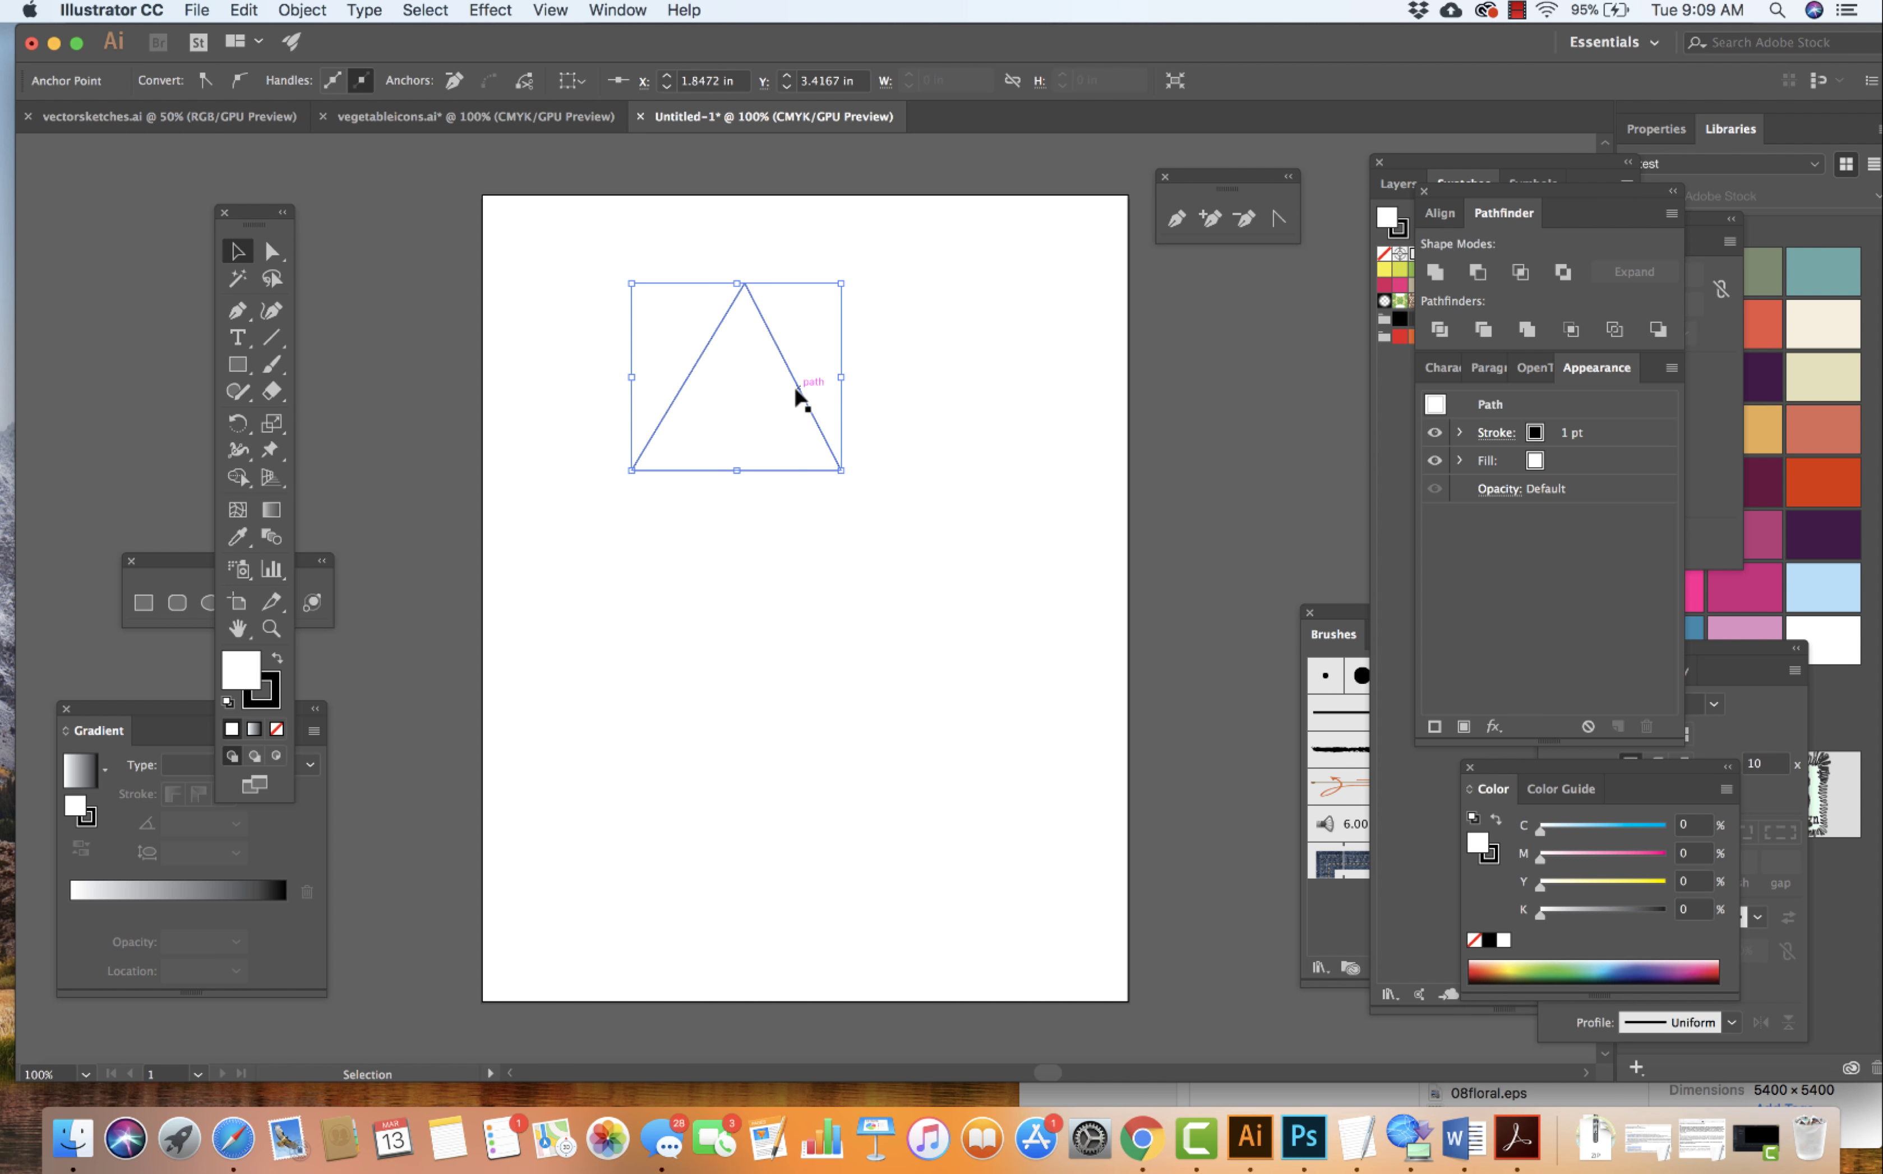
pyautogui.moveTo(793, 385); pyautogui.dragTo(700, 343)
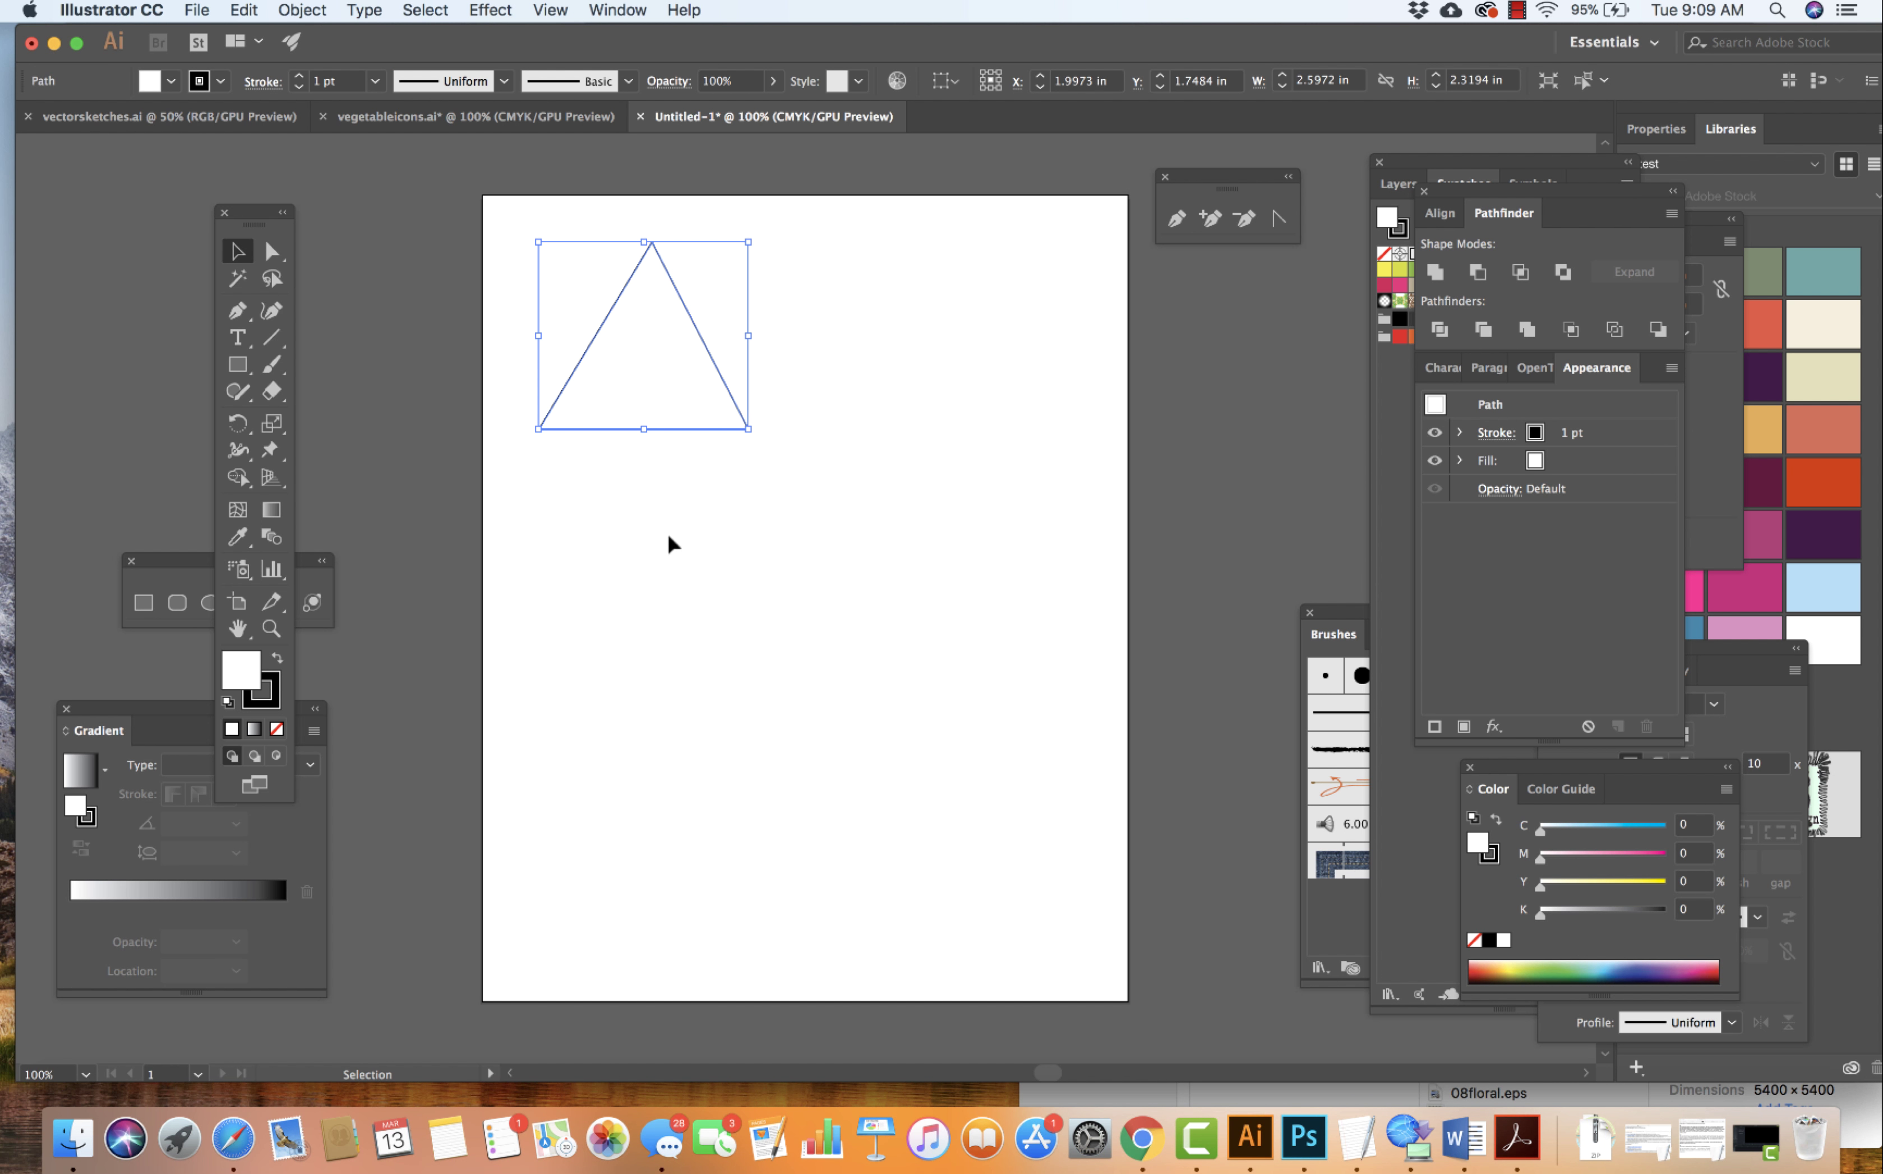
pyautogui.click(729, 611)
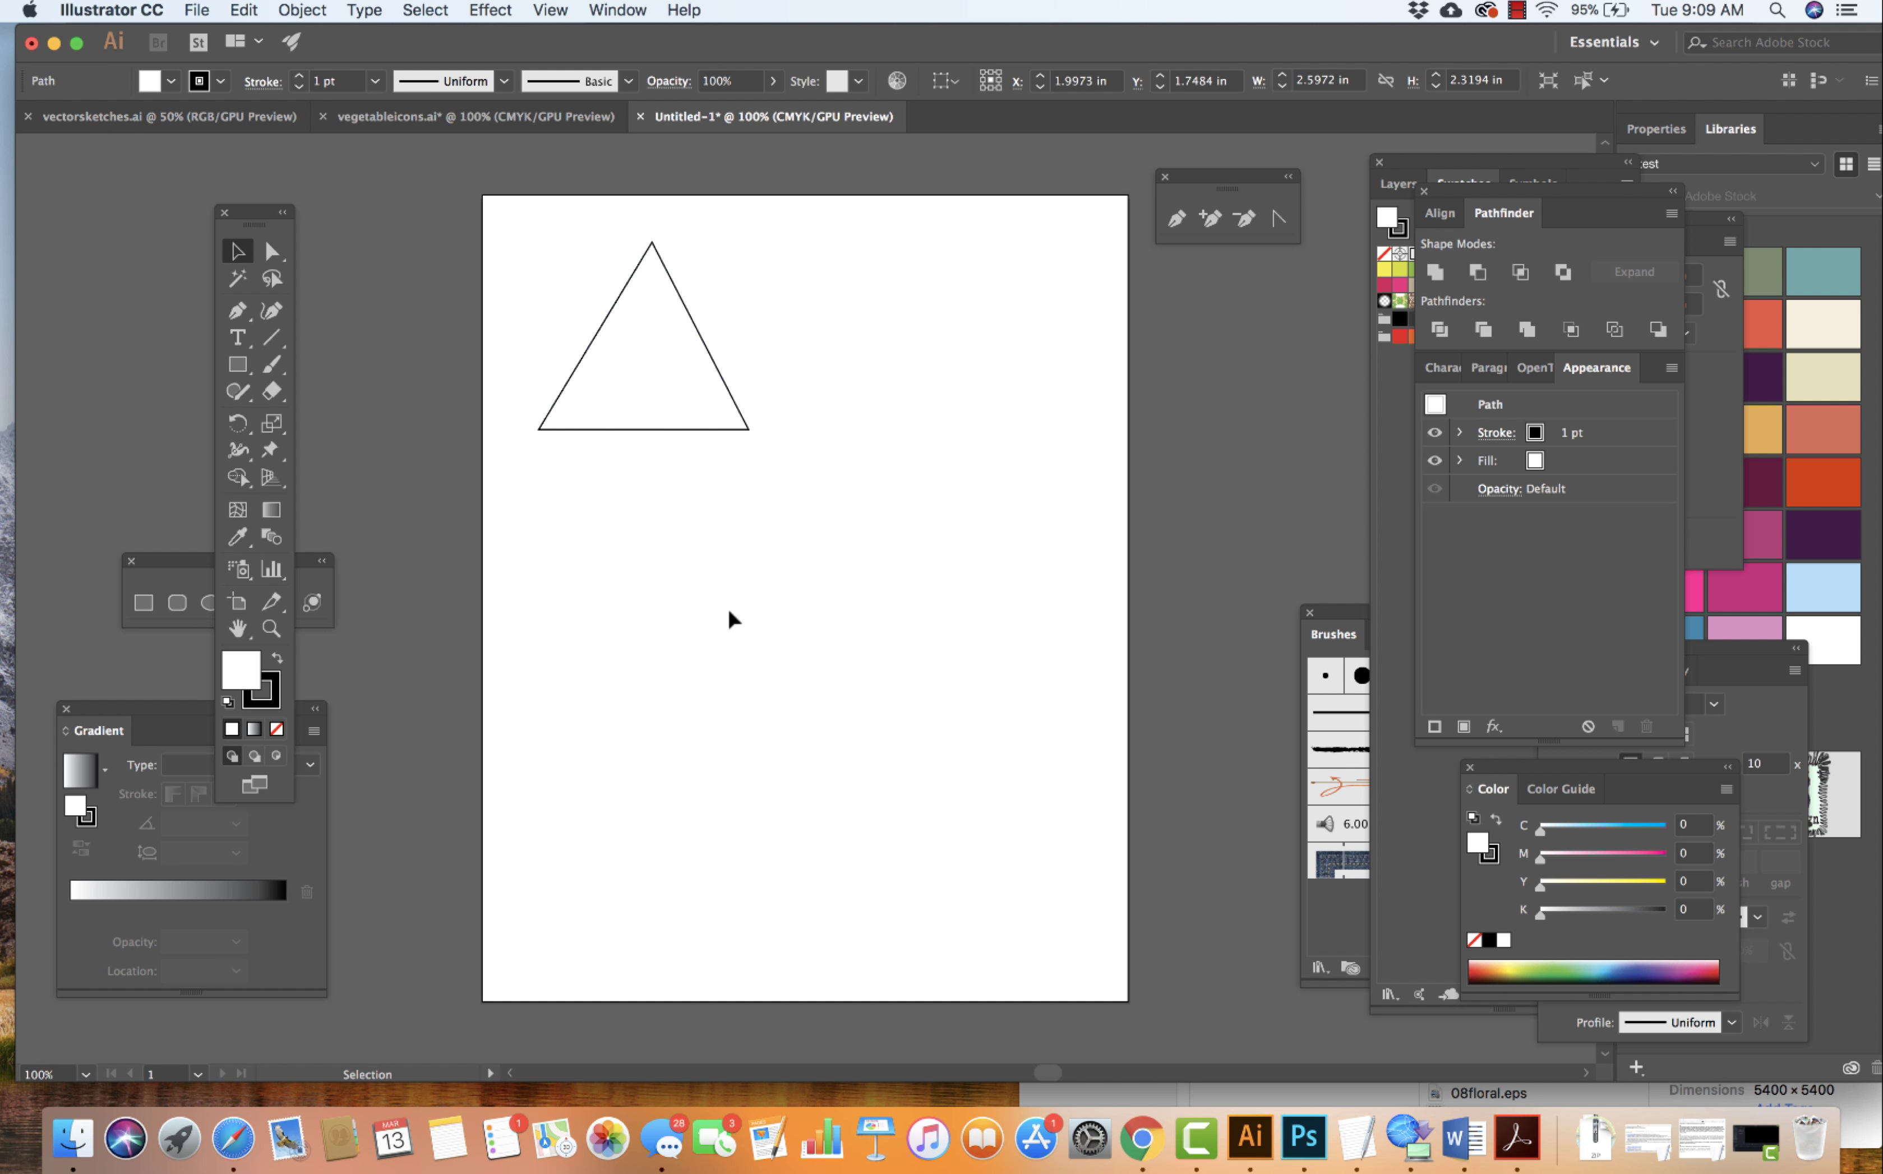
# - Draw a closed, irregular five-point polygon about 2.8 in wide with the Pen tool, below and right of the triangle
pyautogui.click(242, 370)
pyautogui.click(242, 371)
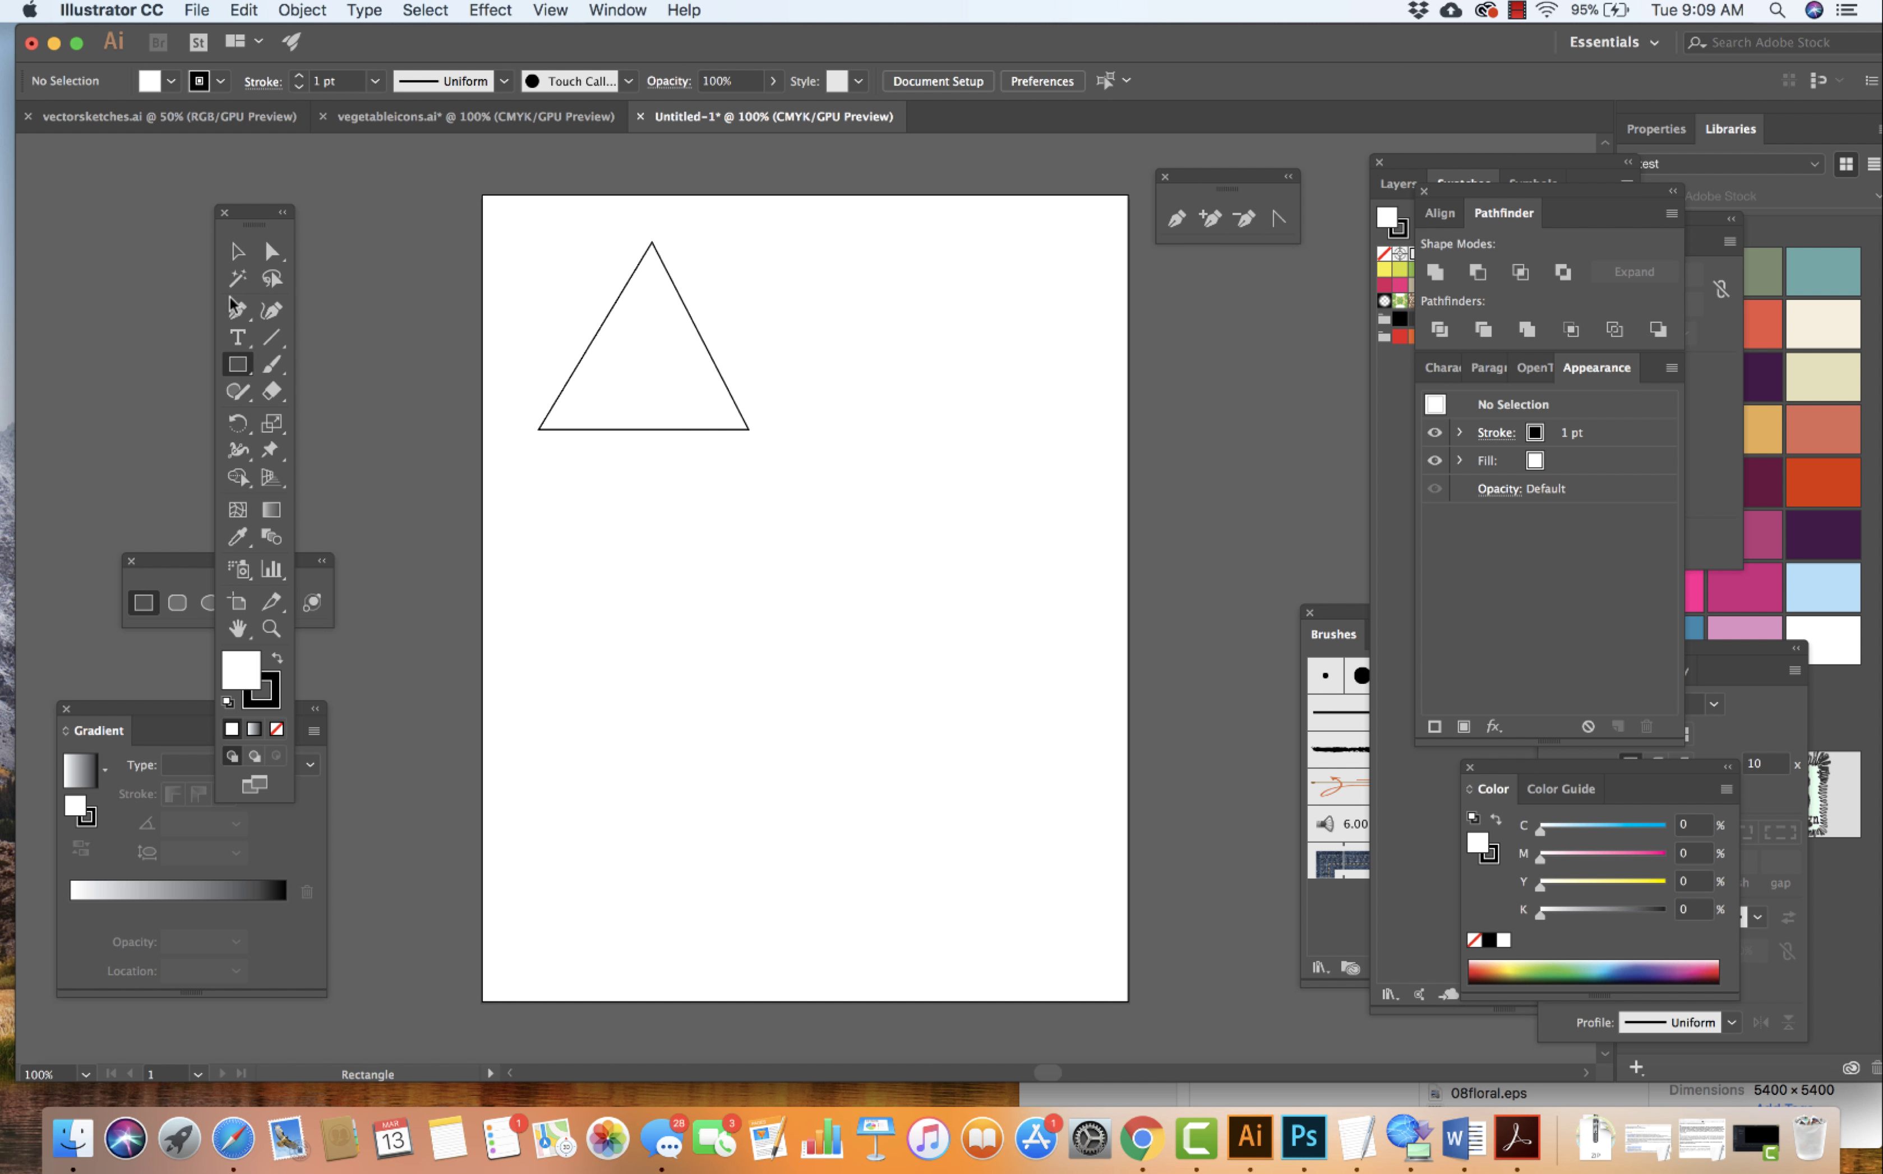
pyautogui.click(238, 312)
pyautogui.click(240, 312)
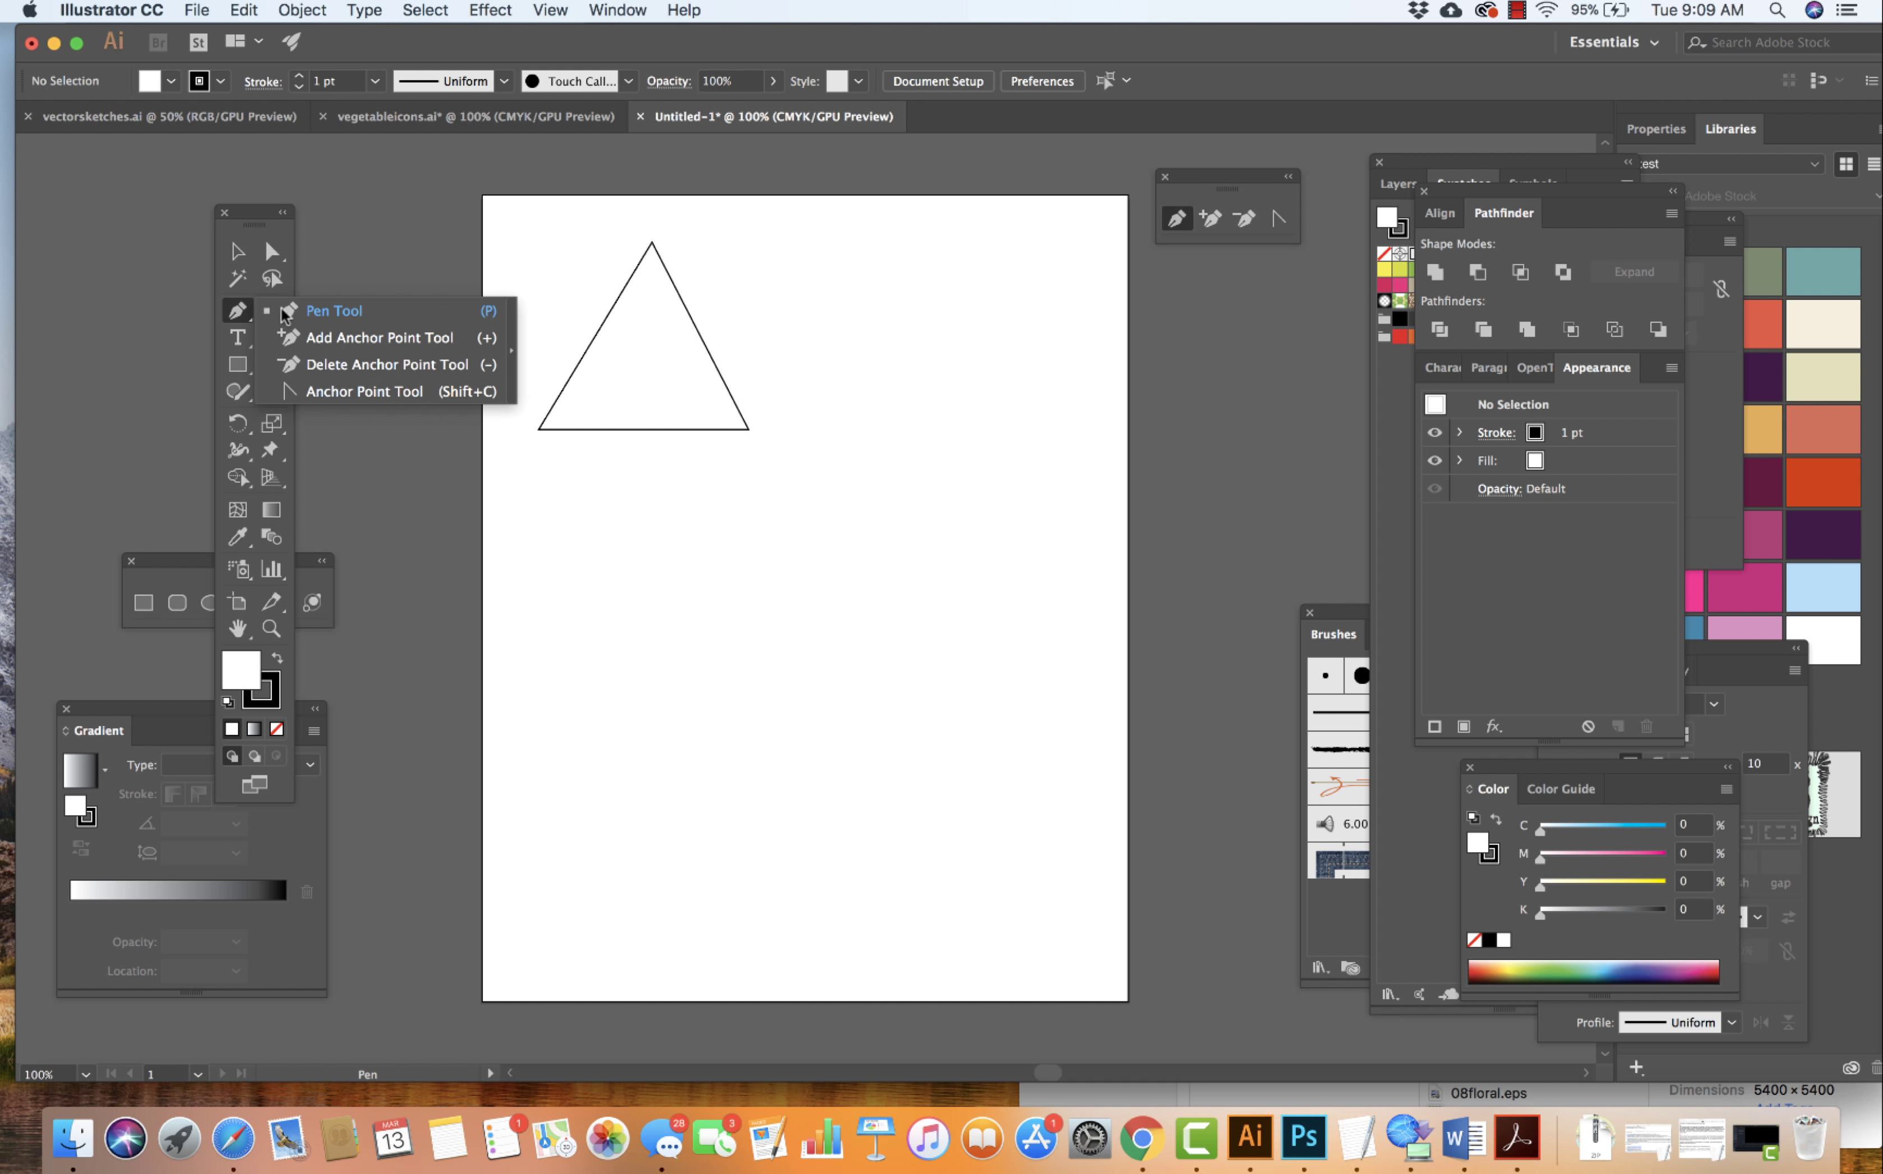
pyautogui.click(772, 598)
pyautogui.click(870, 438)
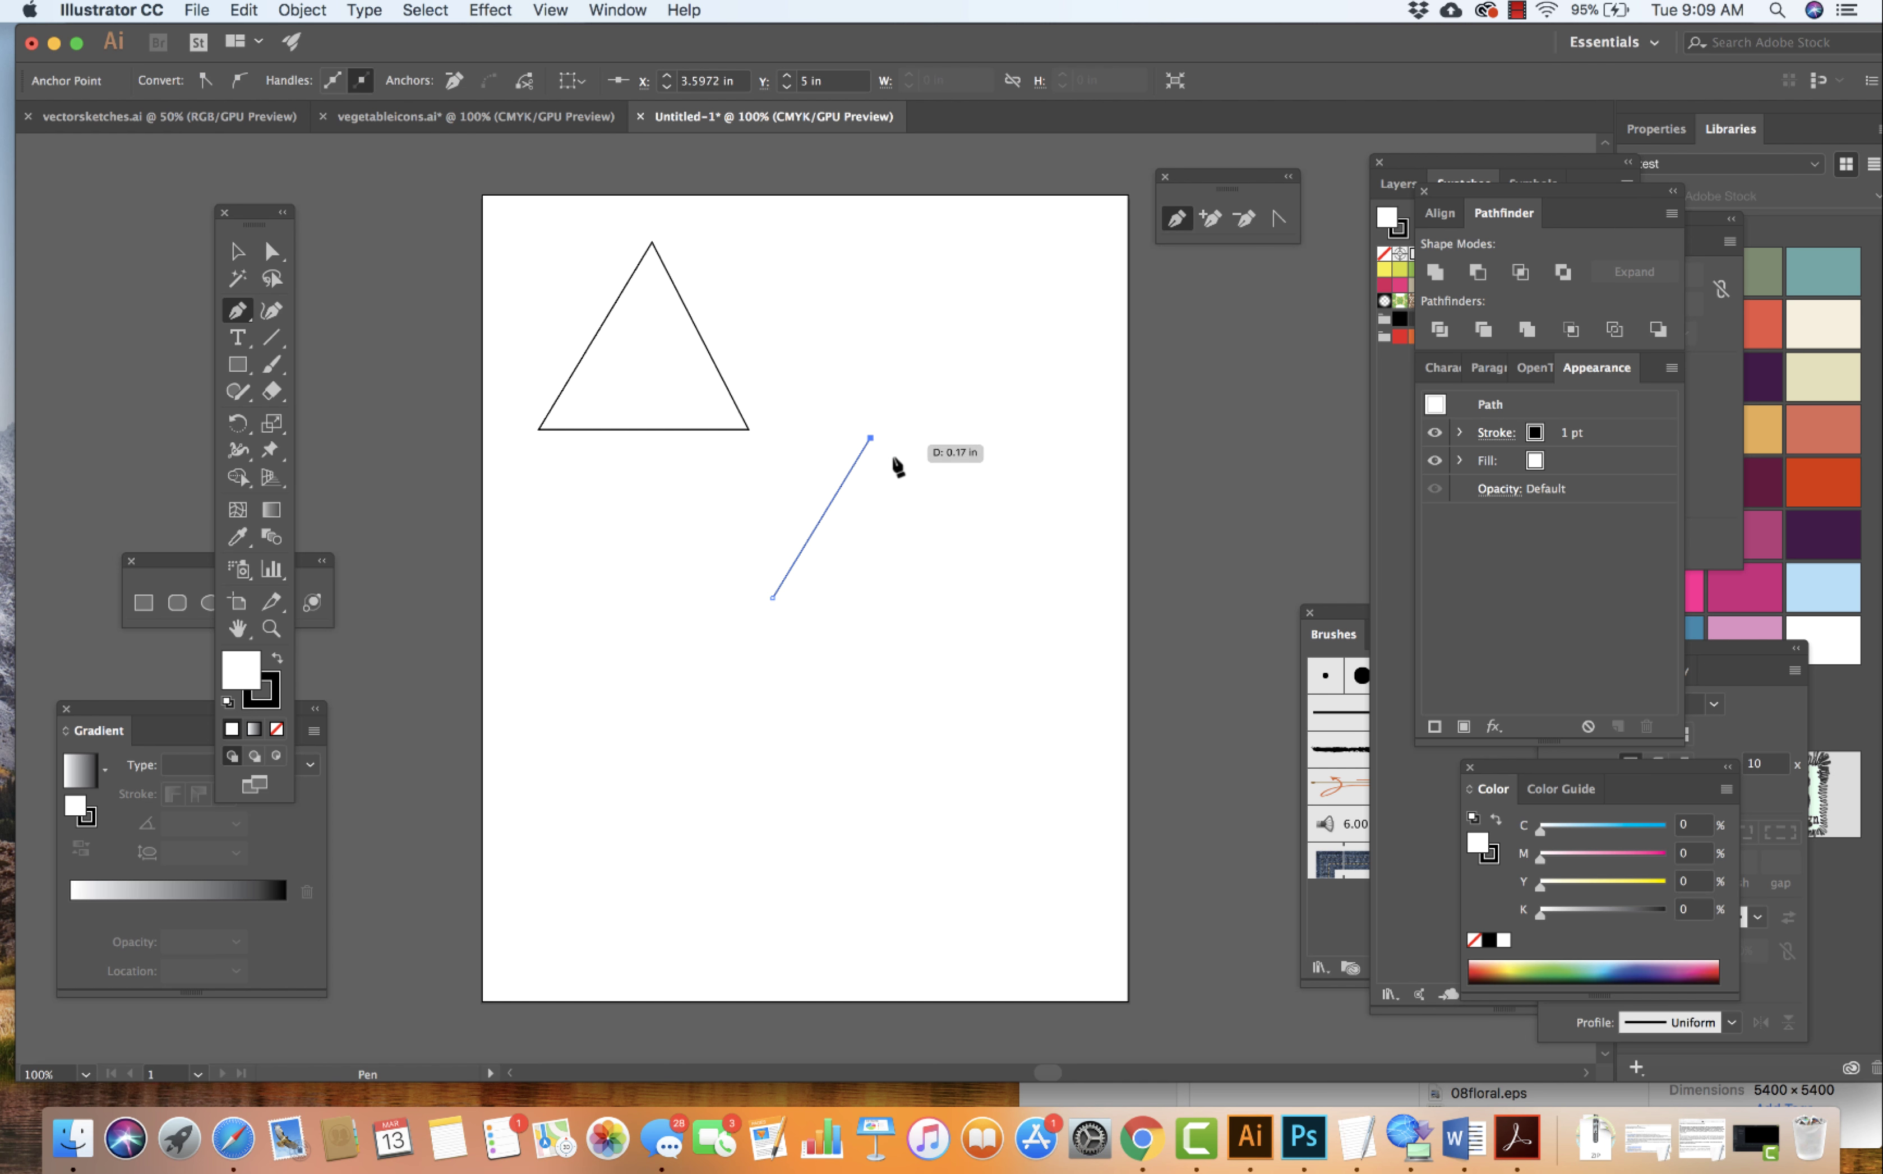
pyautogui.click(944, 502)
pyautogui.click(929, 583)
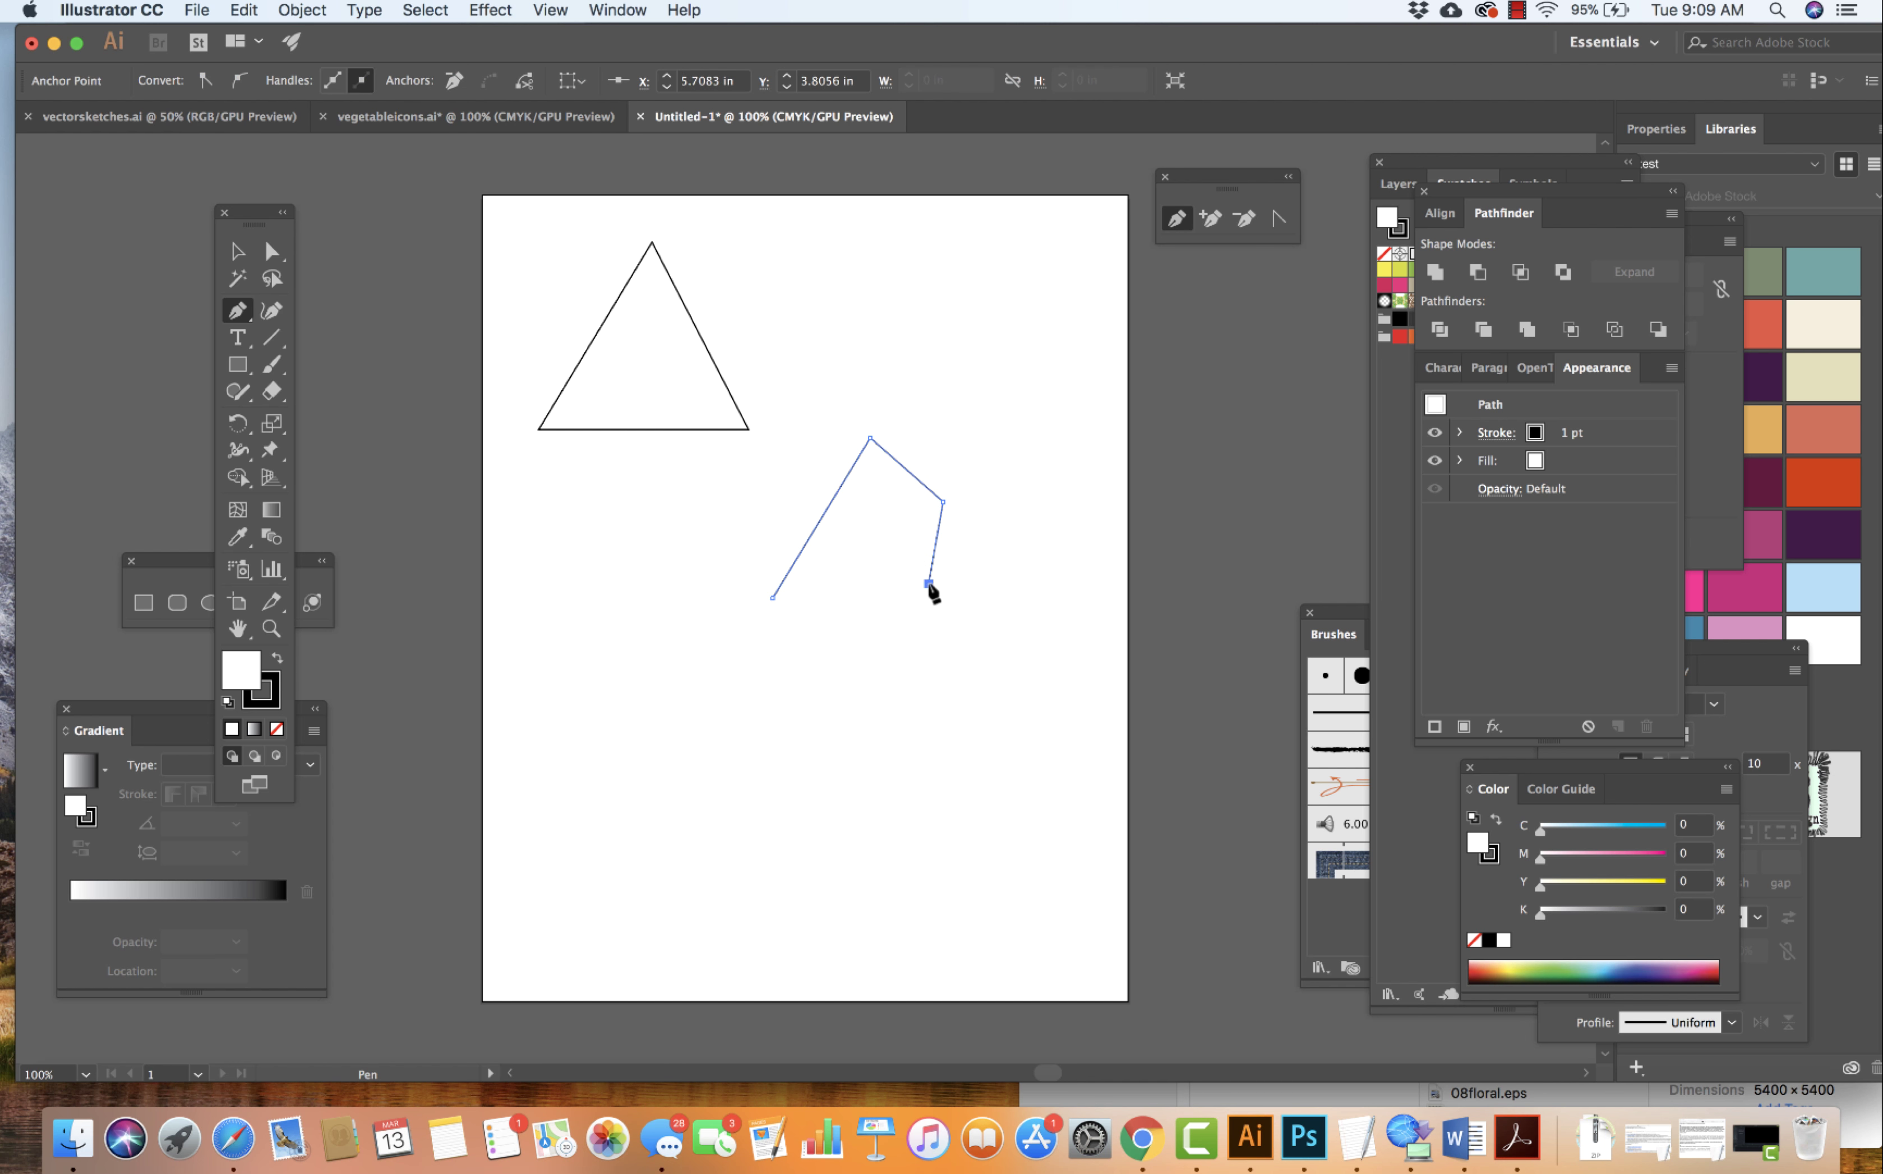
pyautogui.click(1000, 604)
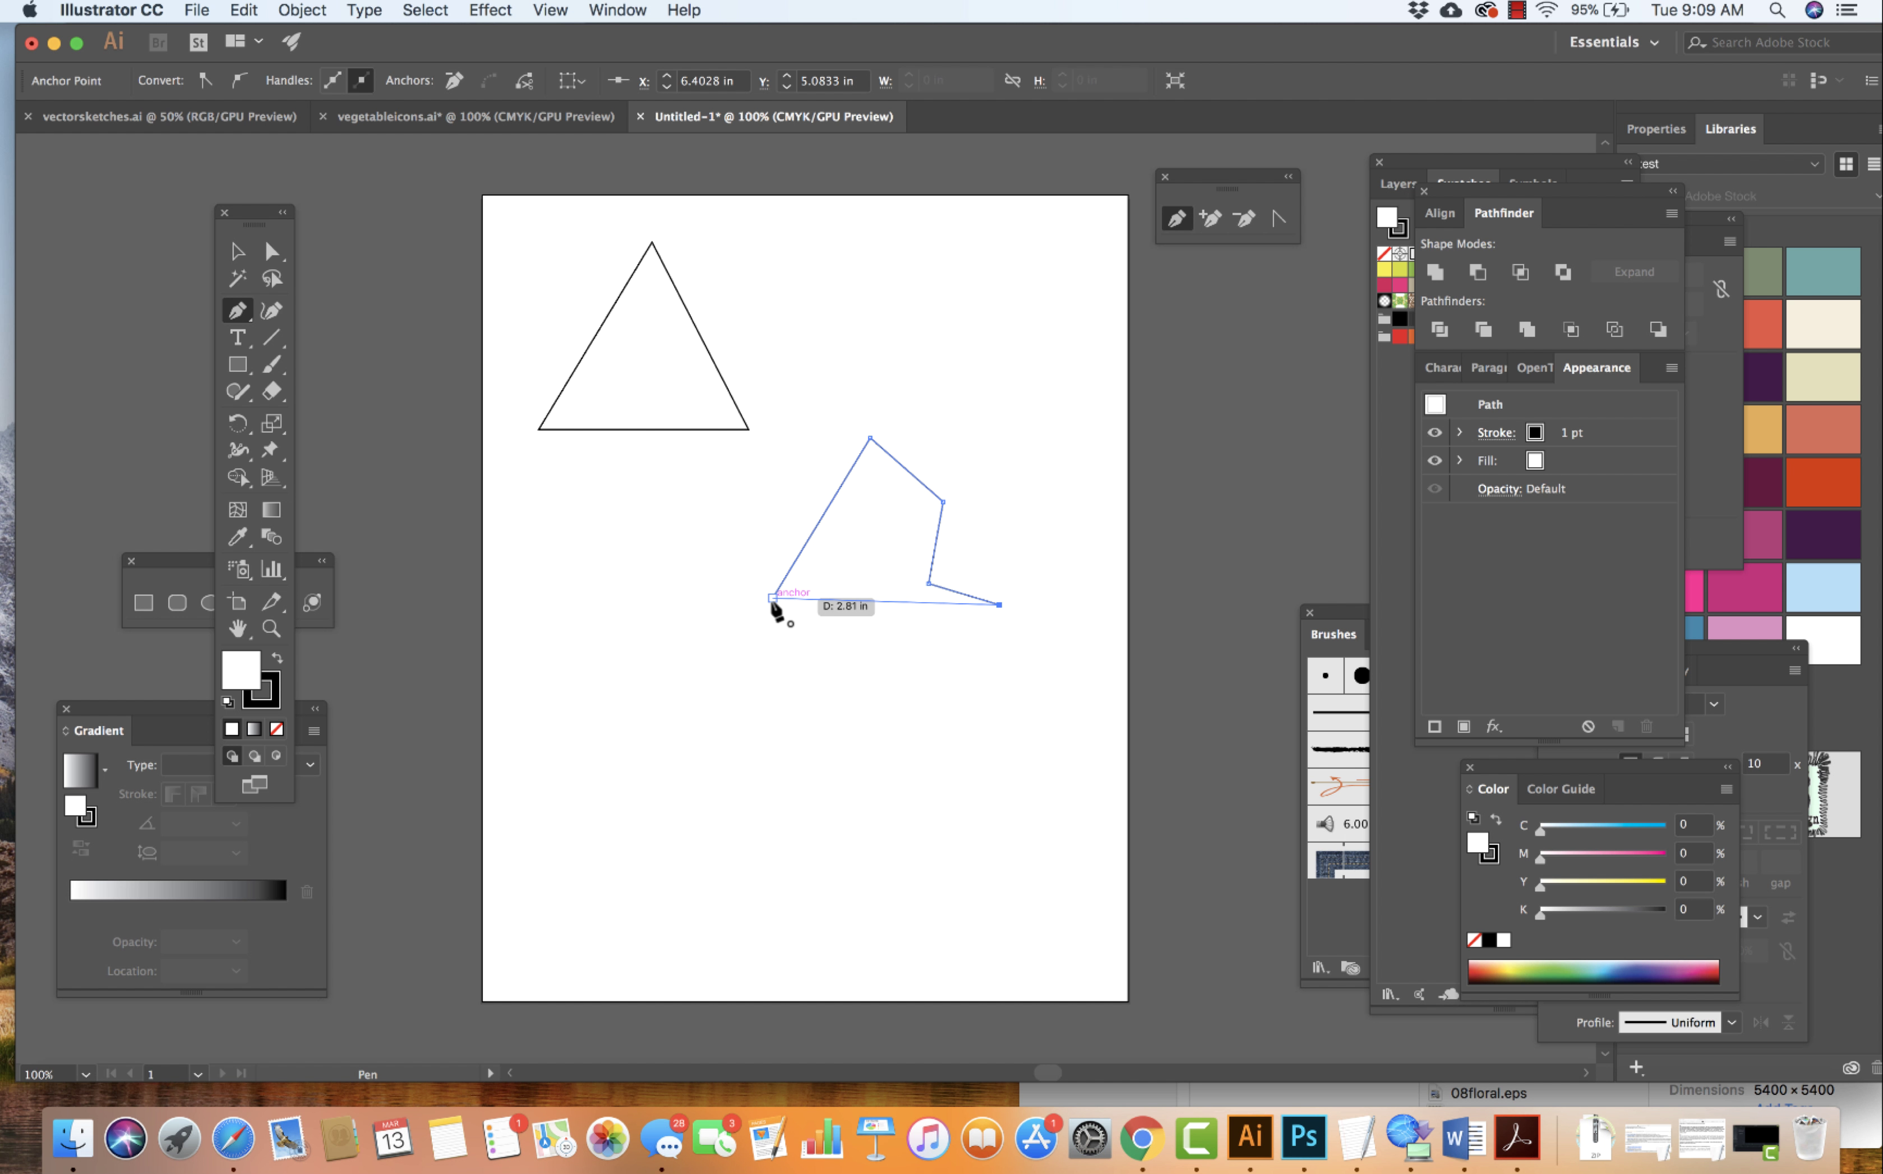
pyautogui.click(773, 600)
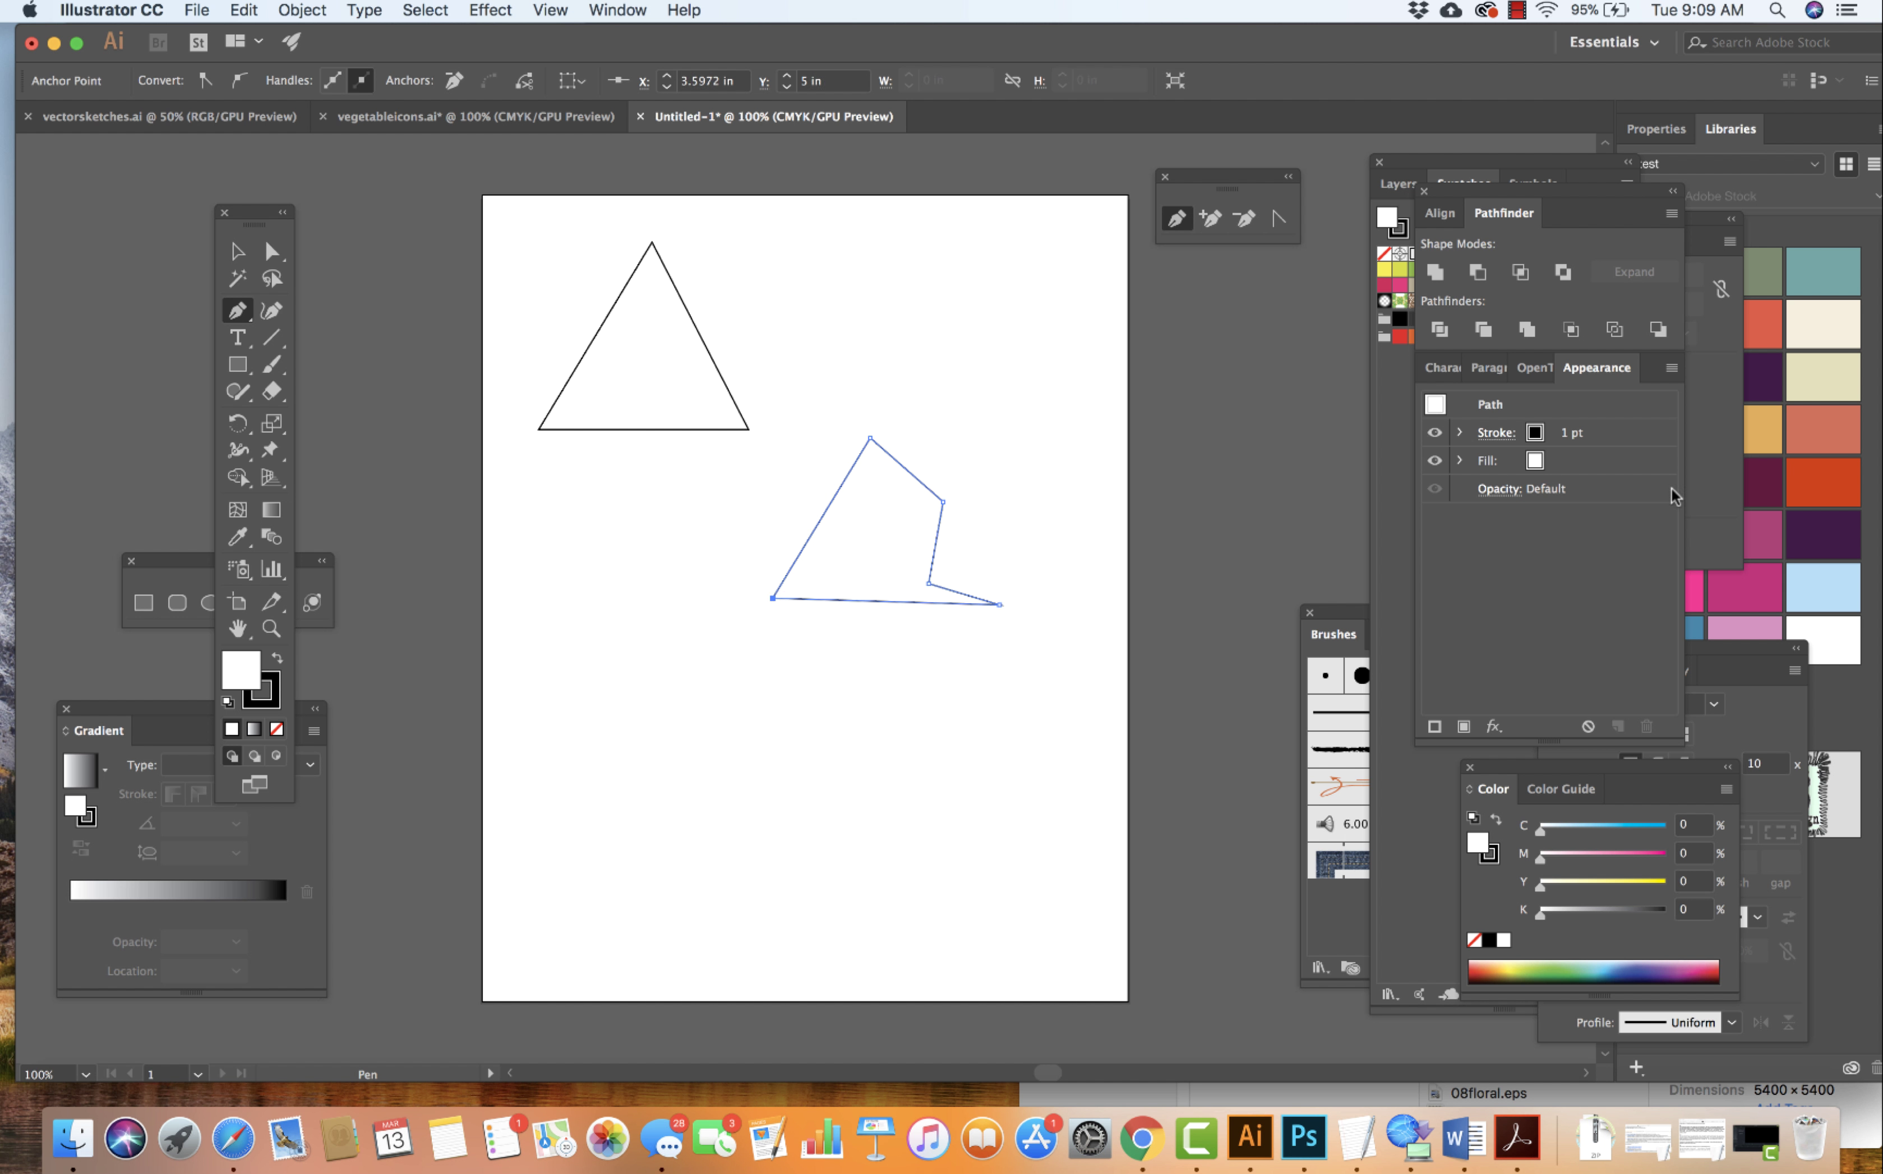
# - Give the irregular polygon a magenta-purple swatch fill and no stroke, and move it up beside the triangle
pyautogui.click(1753, 524)
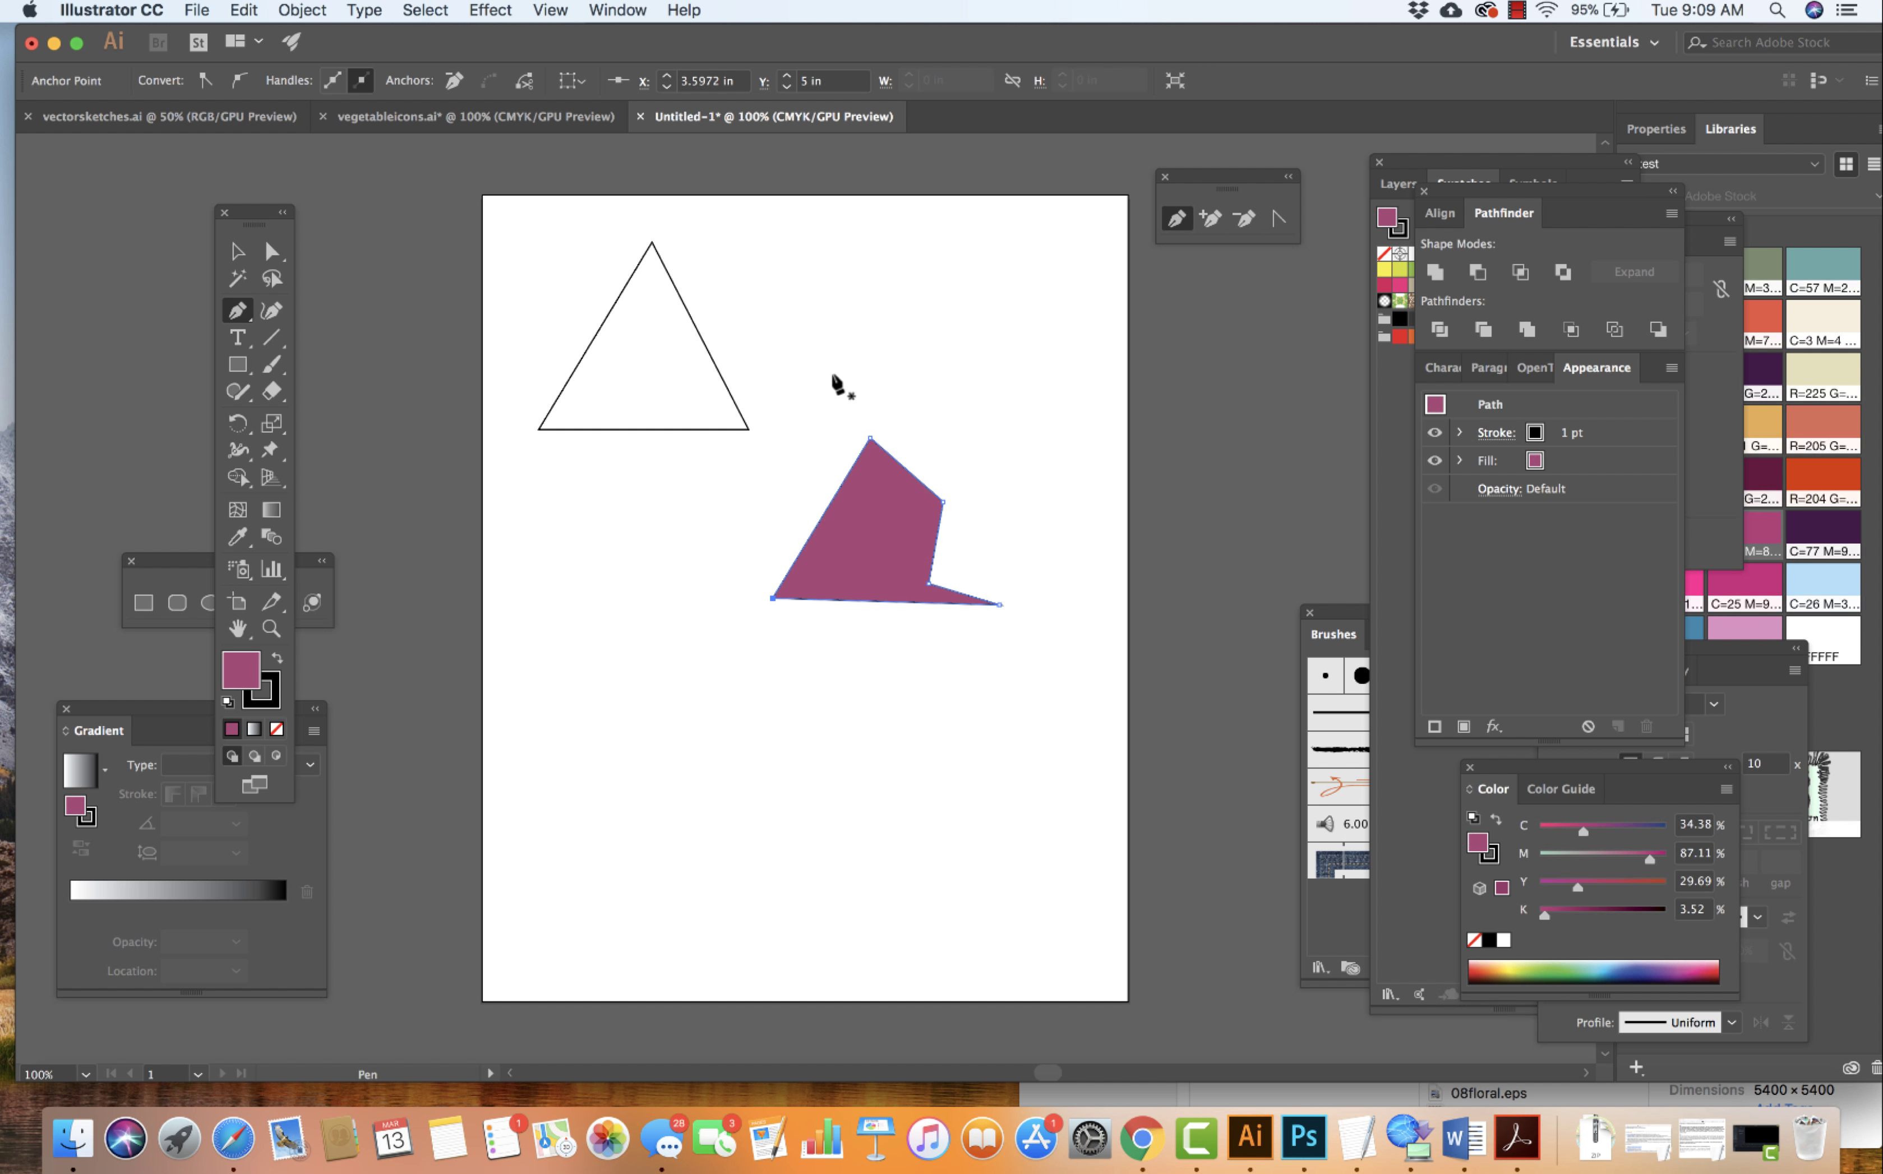
pyautogui.click(269, 701)
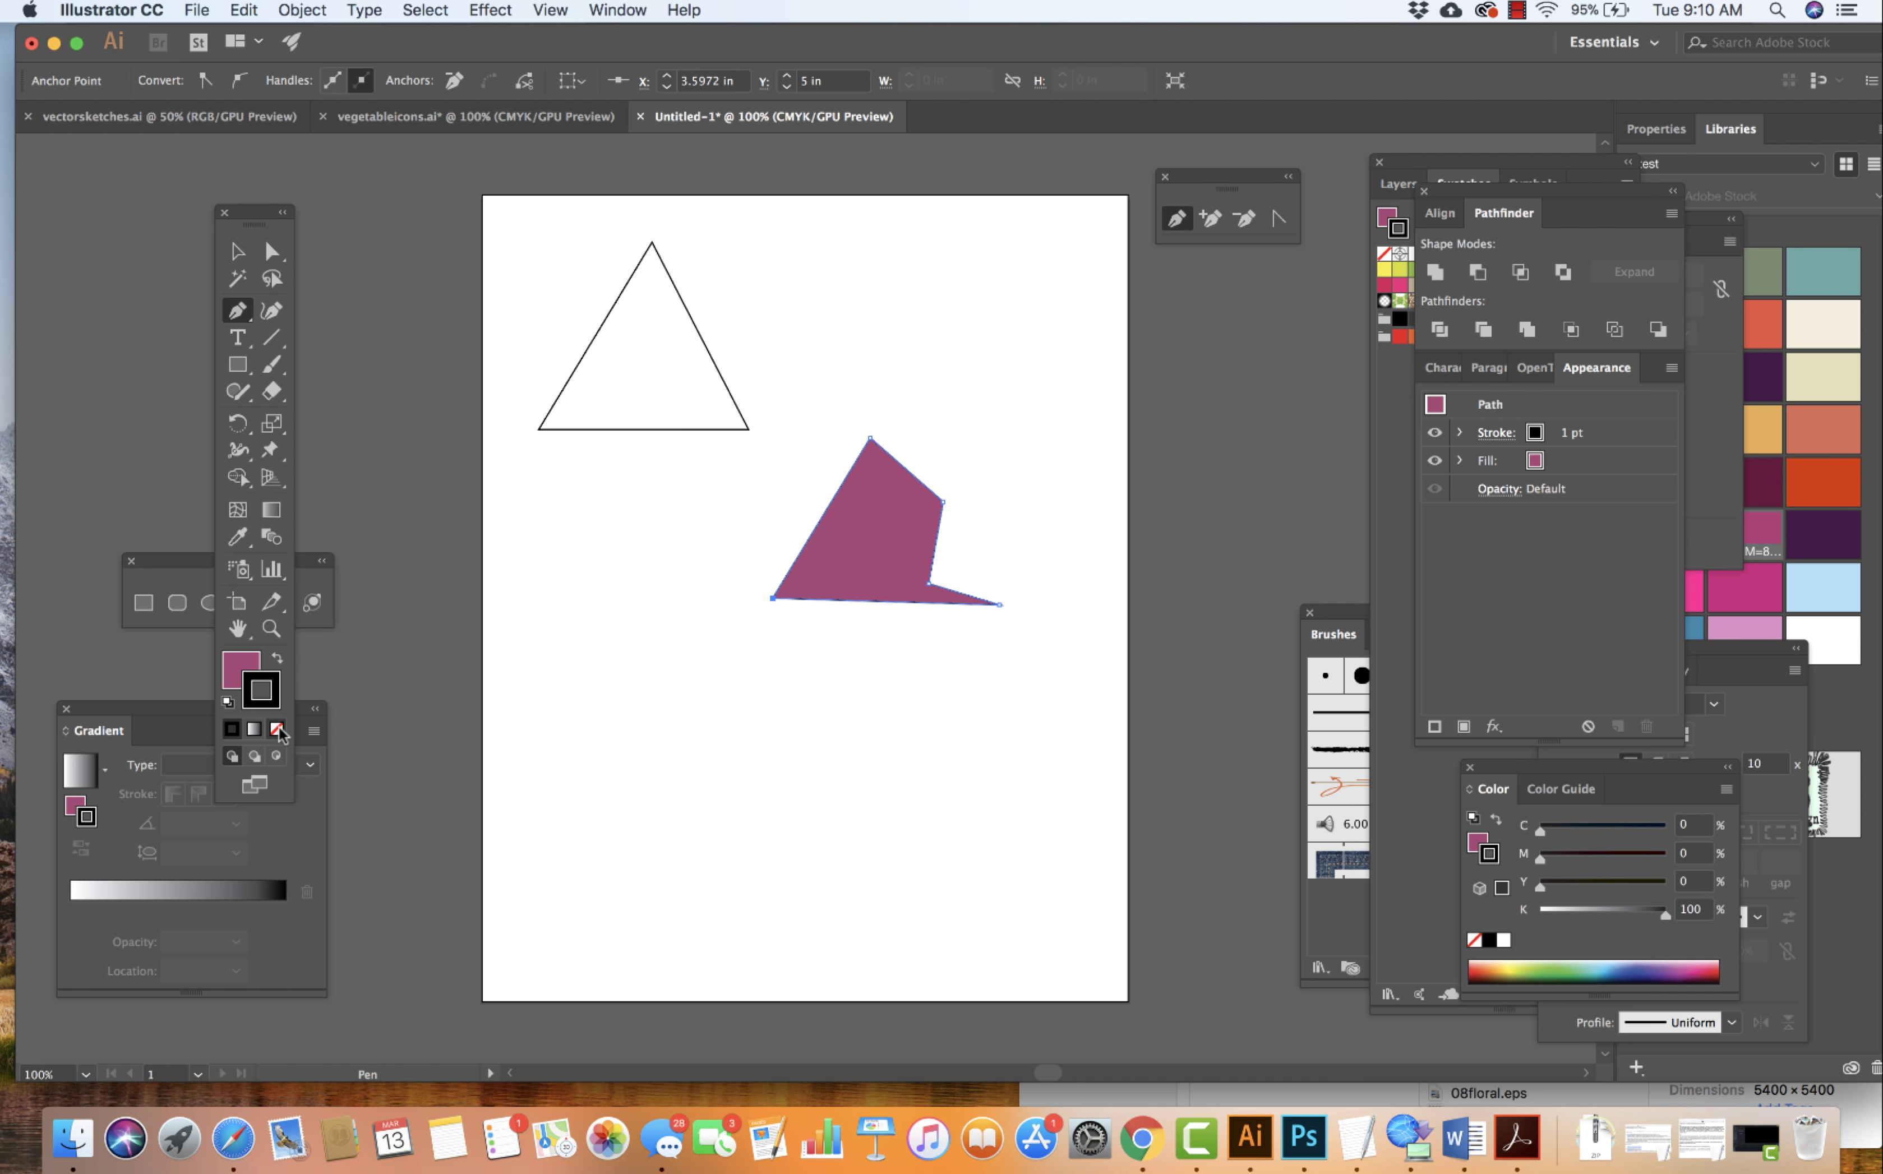
pyautogui.click(277, 729)
pyautogui.press('v')
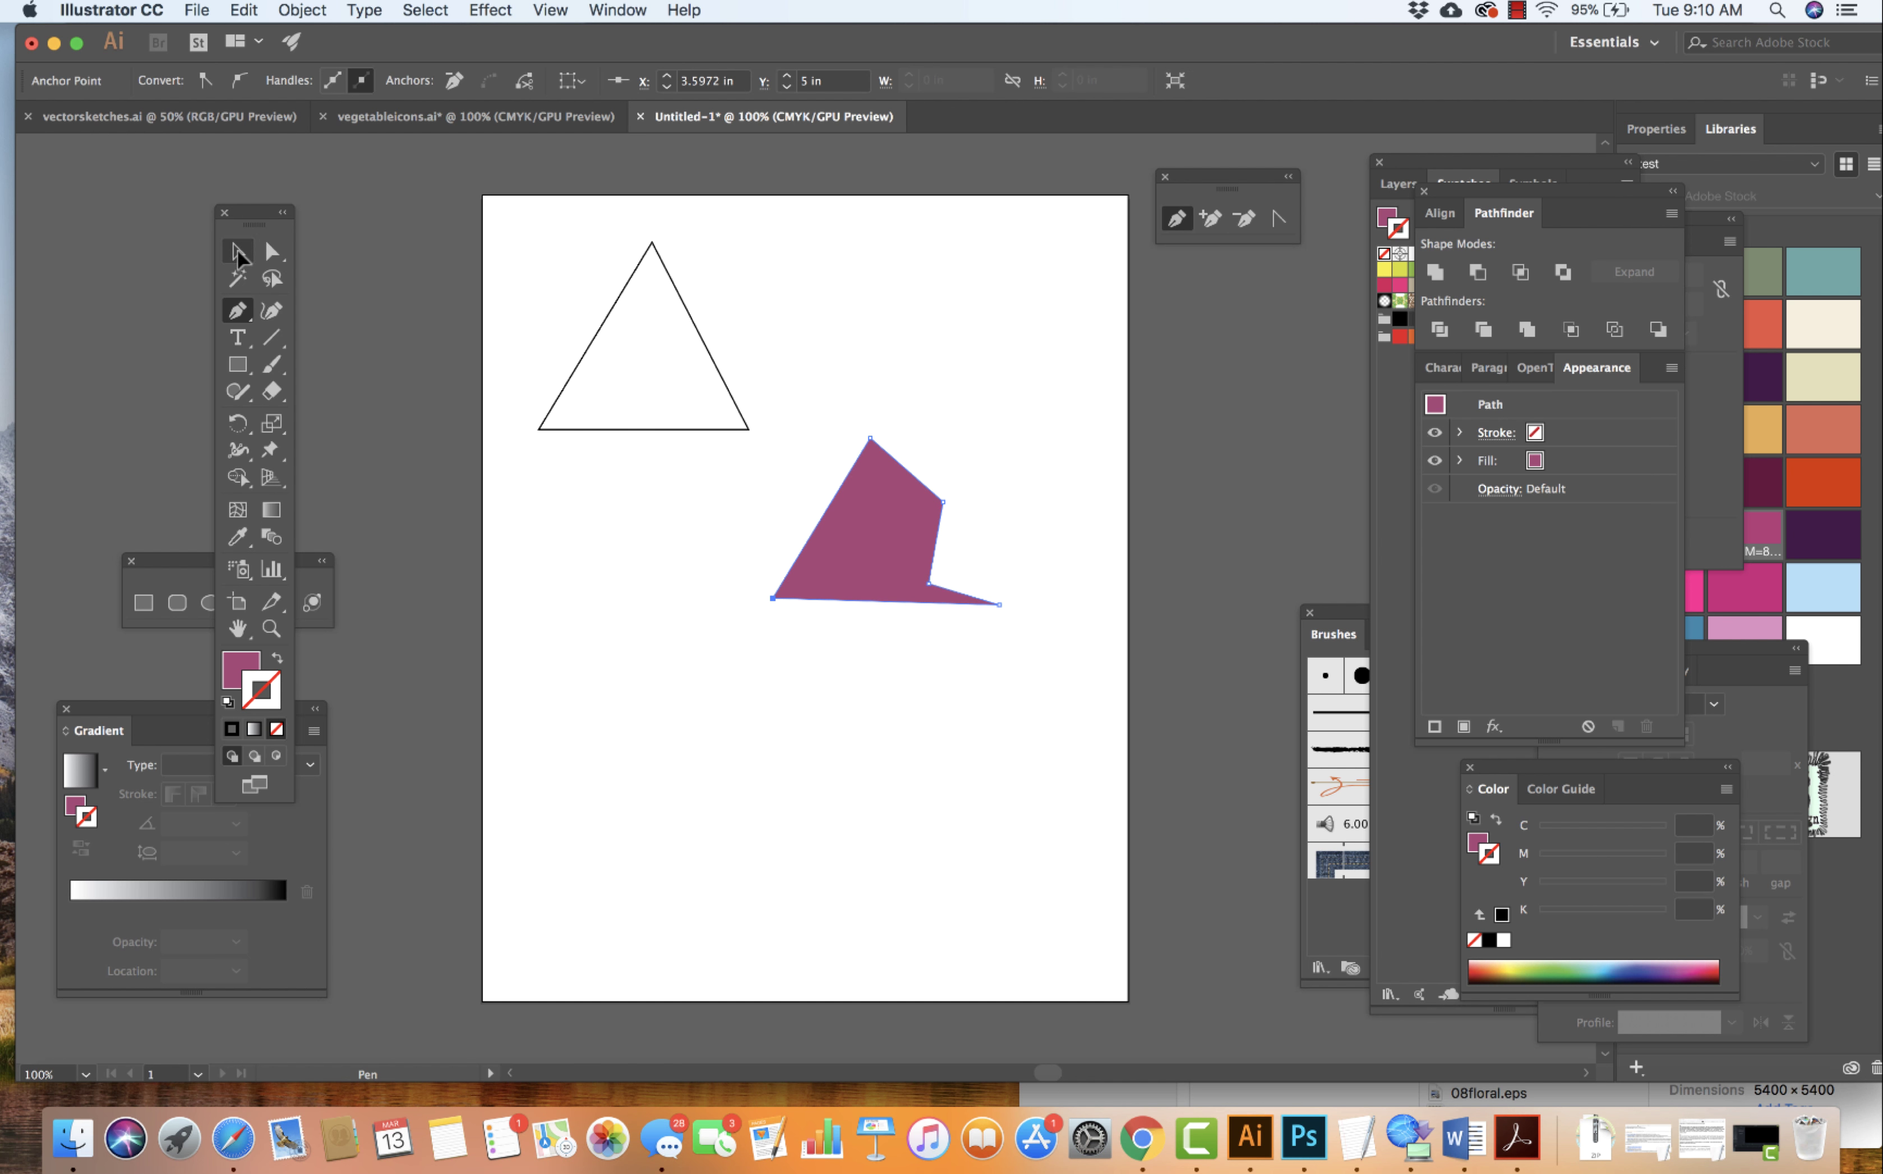
pyautogui.moveTo(873, 477); pyautogui.dragTo(911, 338)
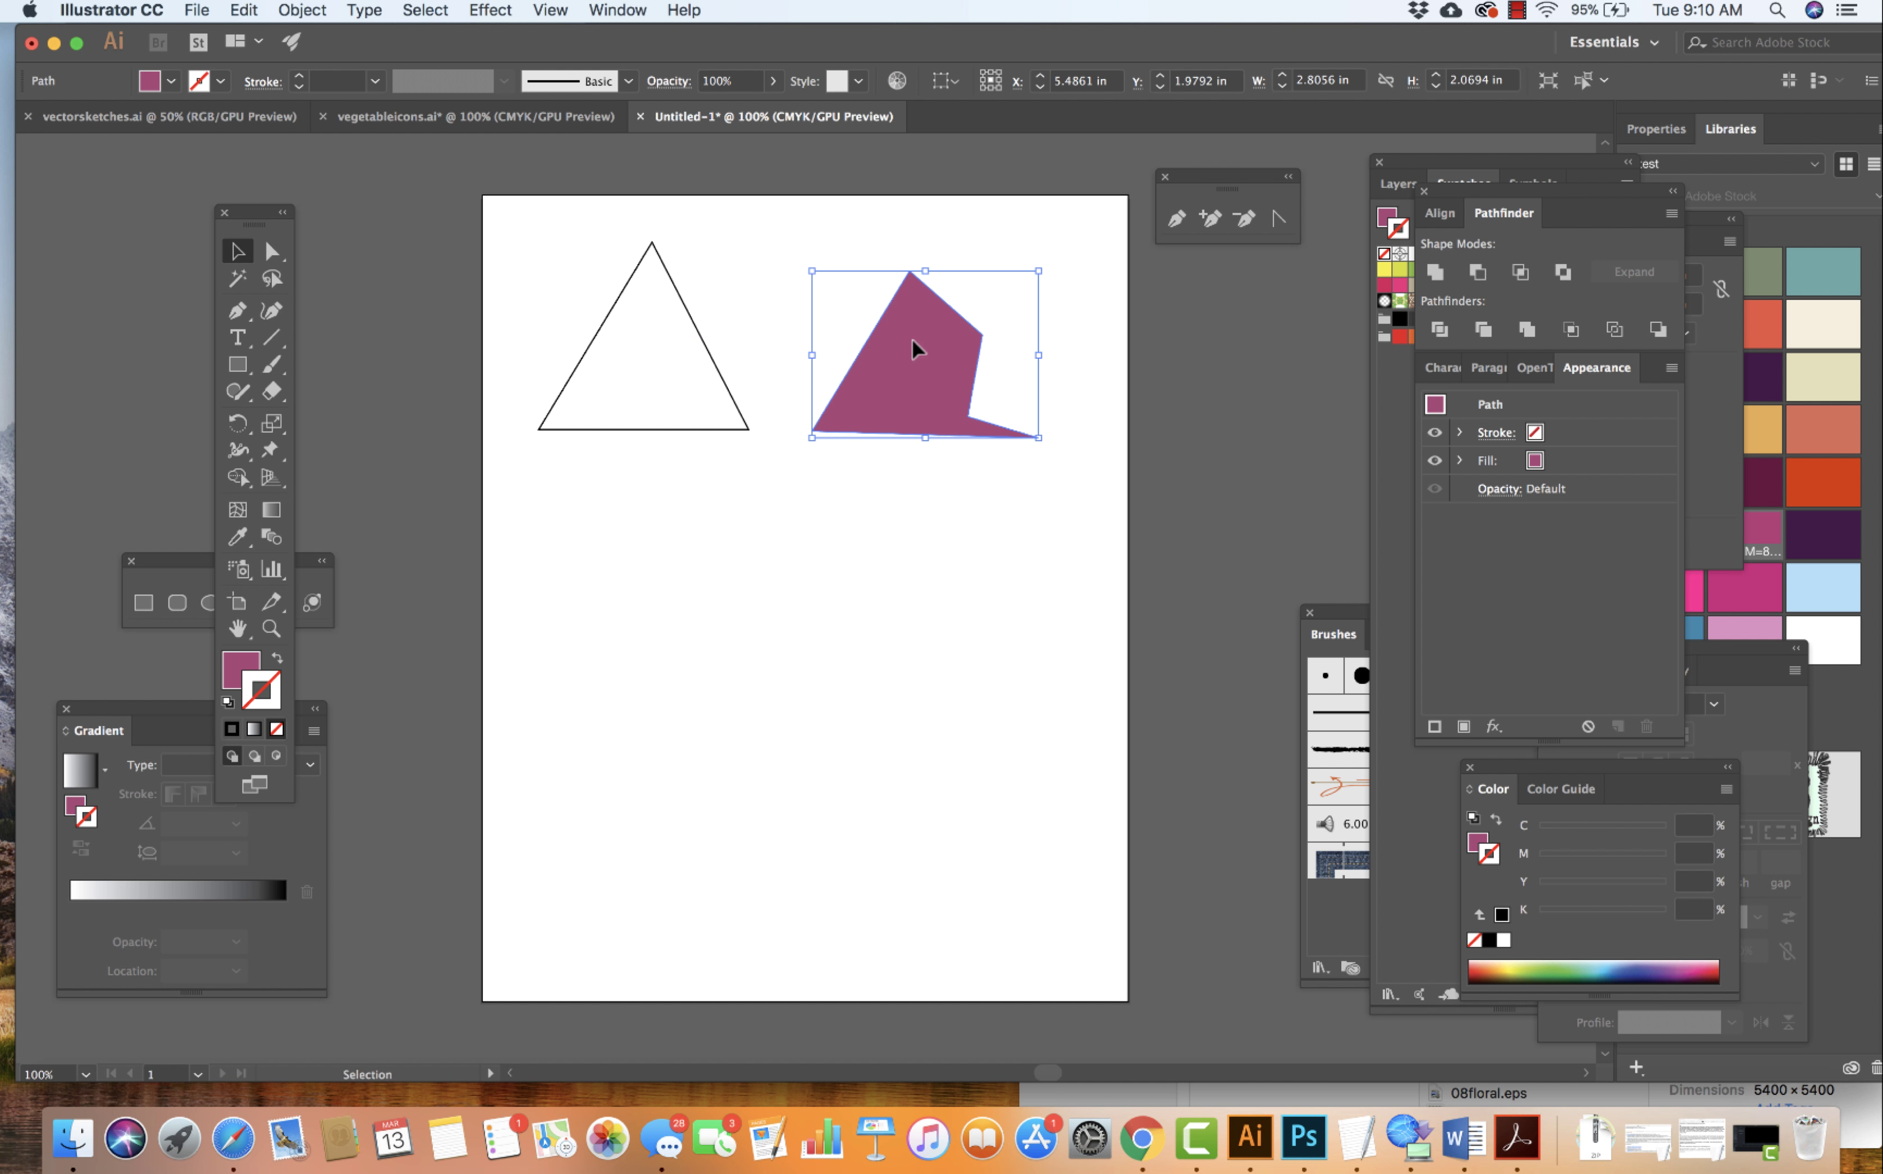
# - Delete the anchor at the polygon's pointed lower right tip and add a new anchor near the middle of its bottom edge
pyautogui.click(1244, 222)
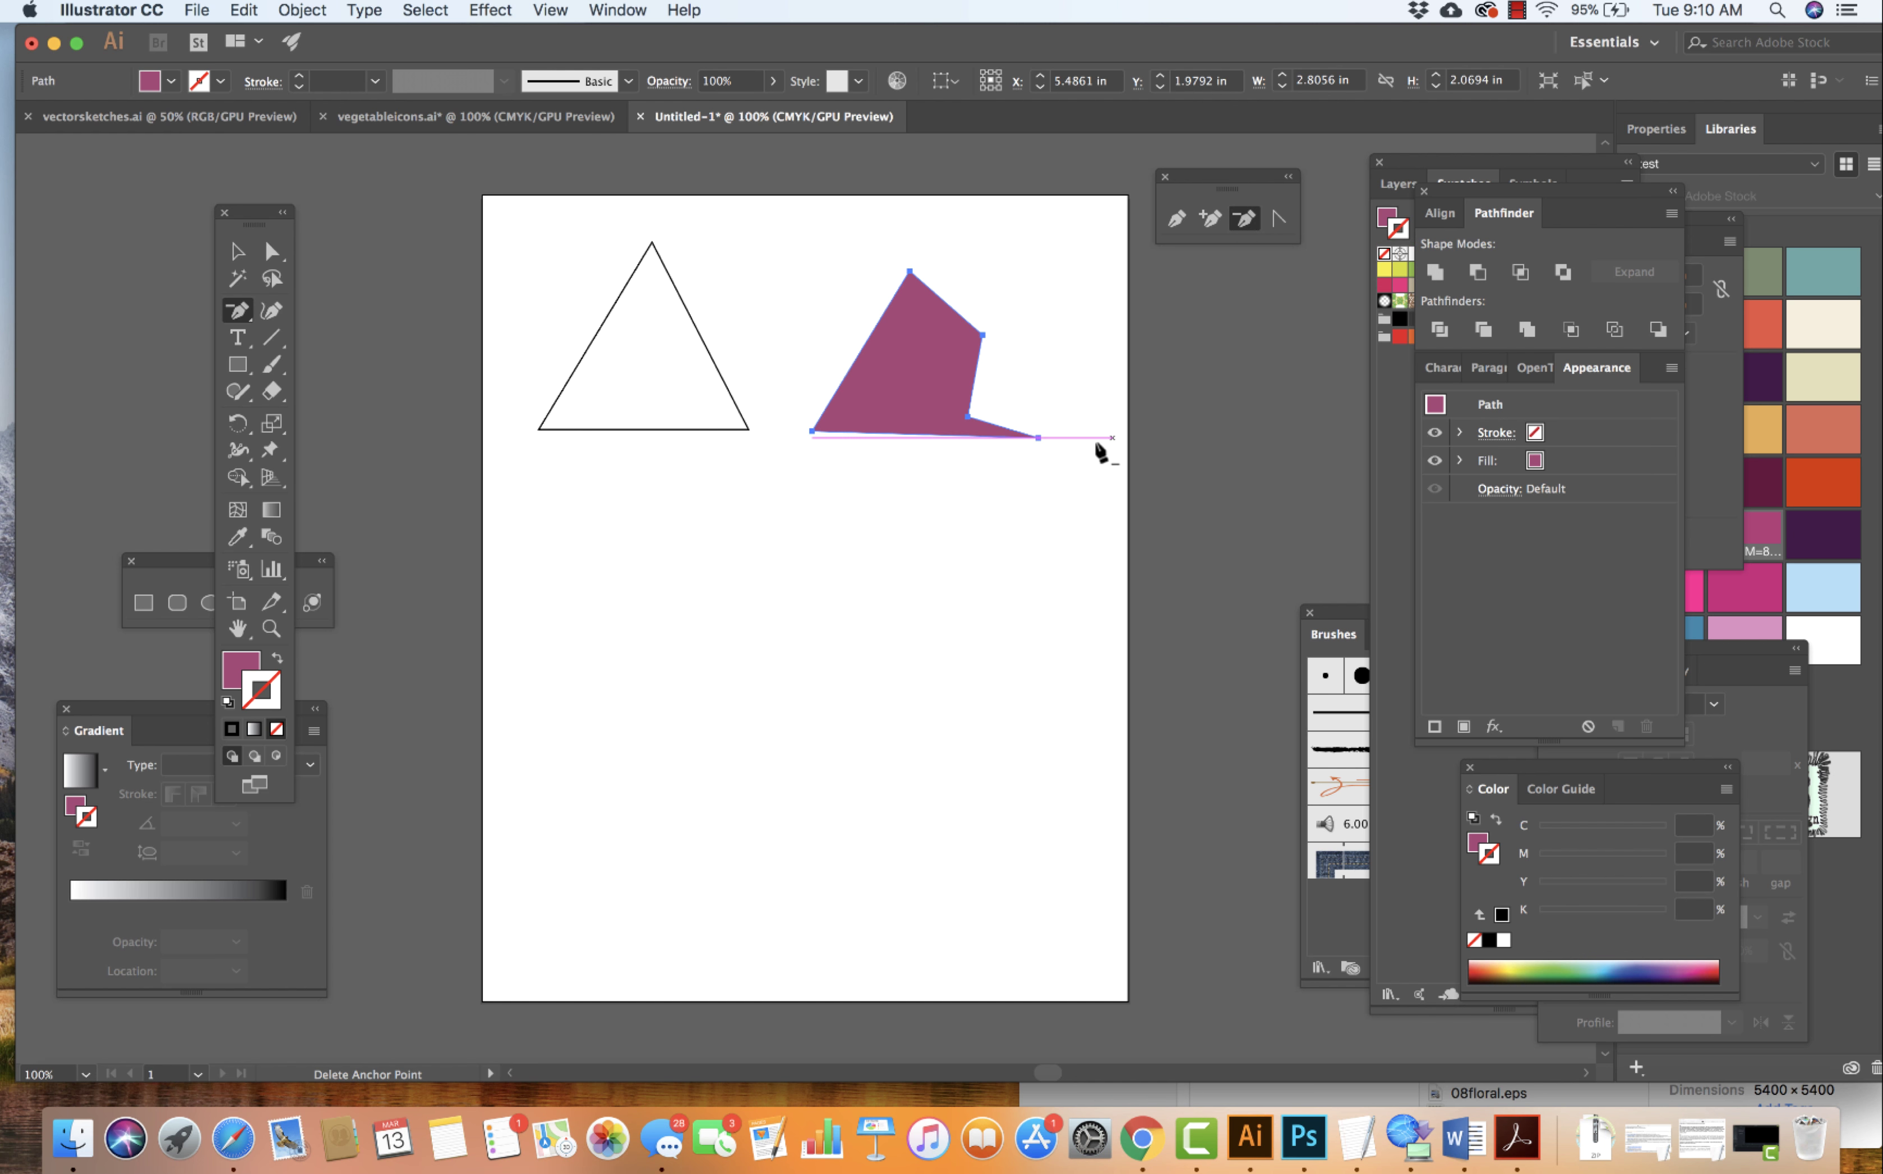
pyautogui.click(1038, 438)
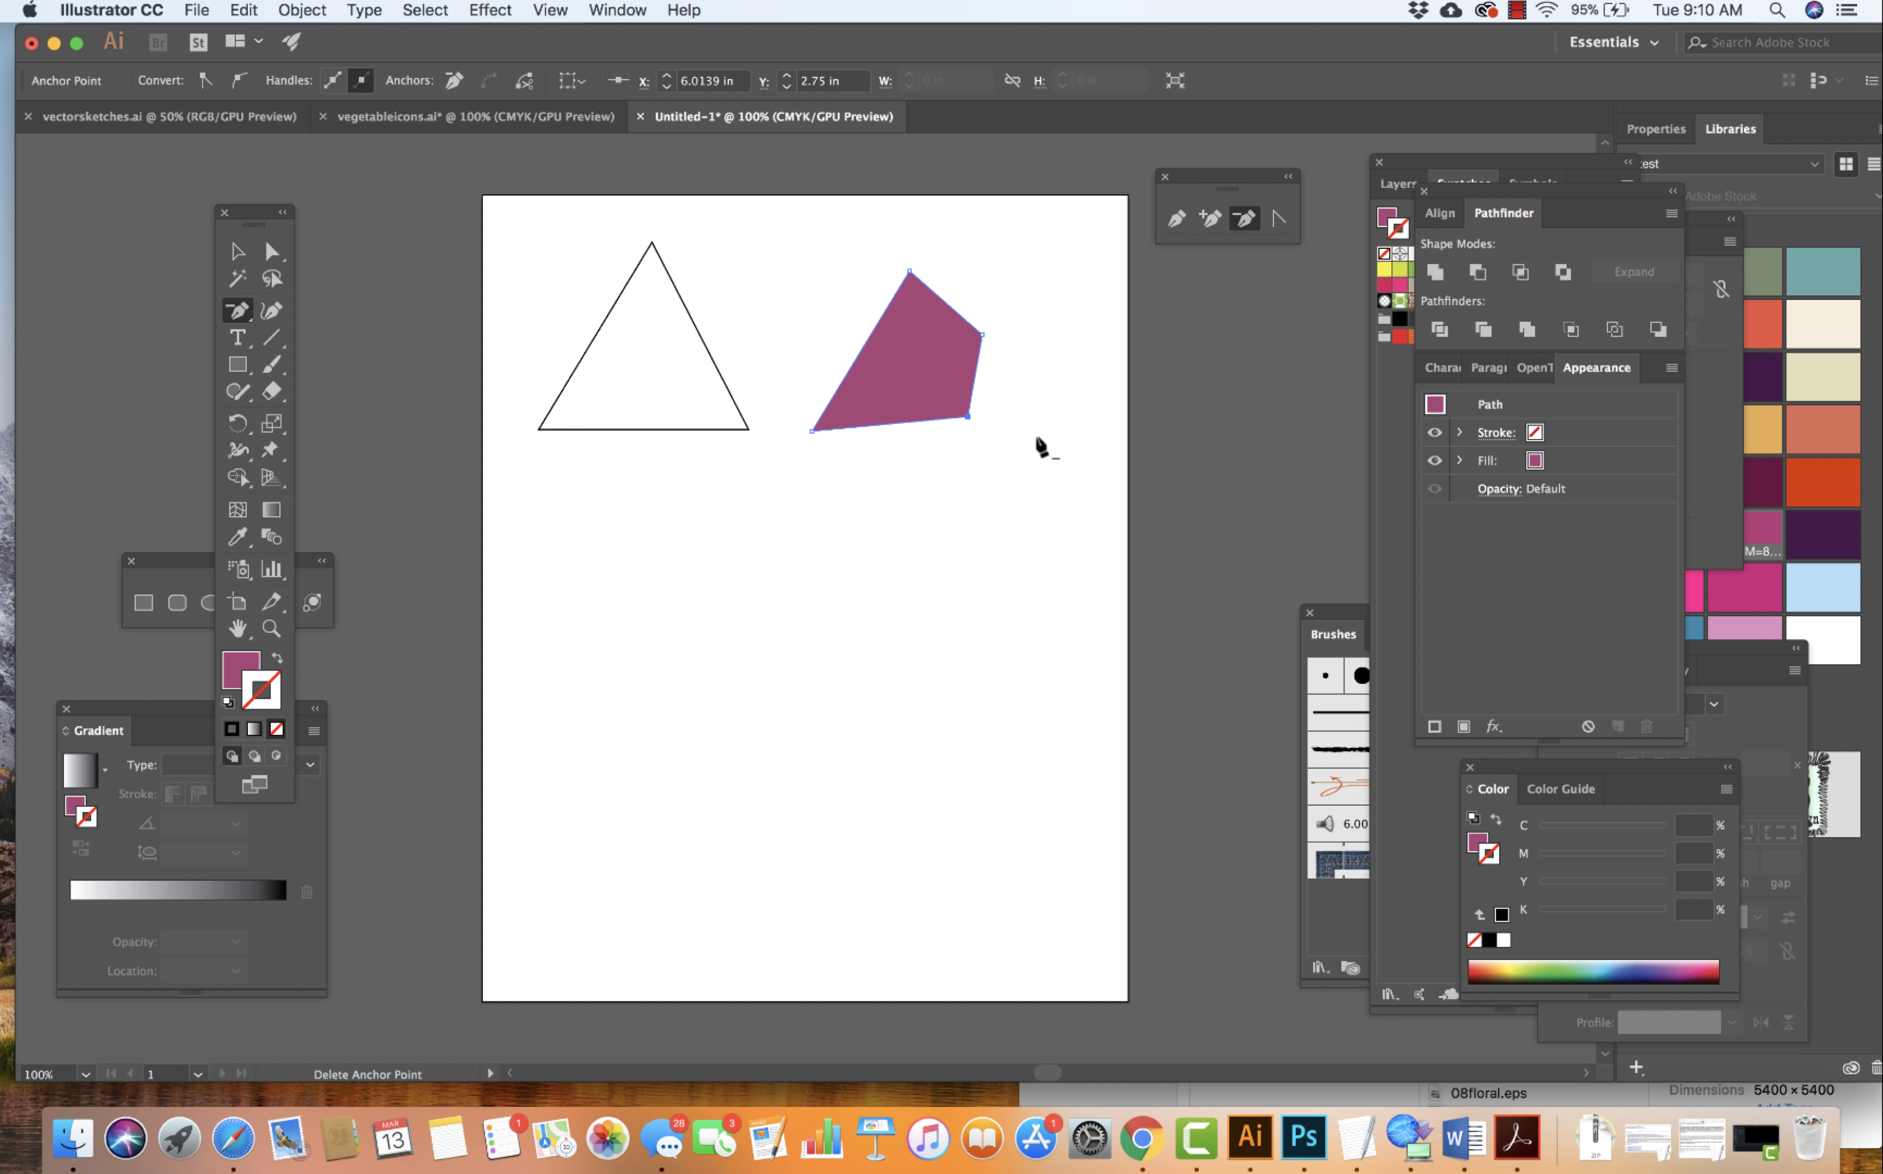
pyautogui.click(1210, 219)
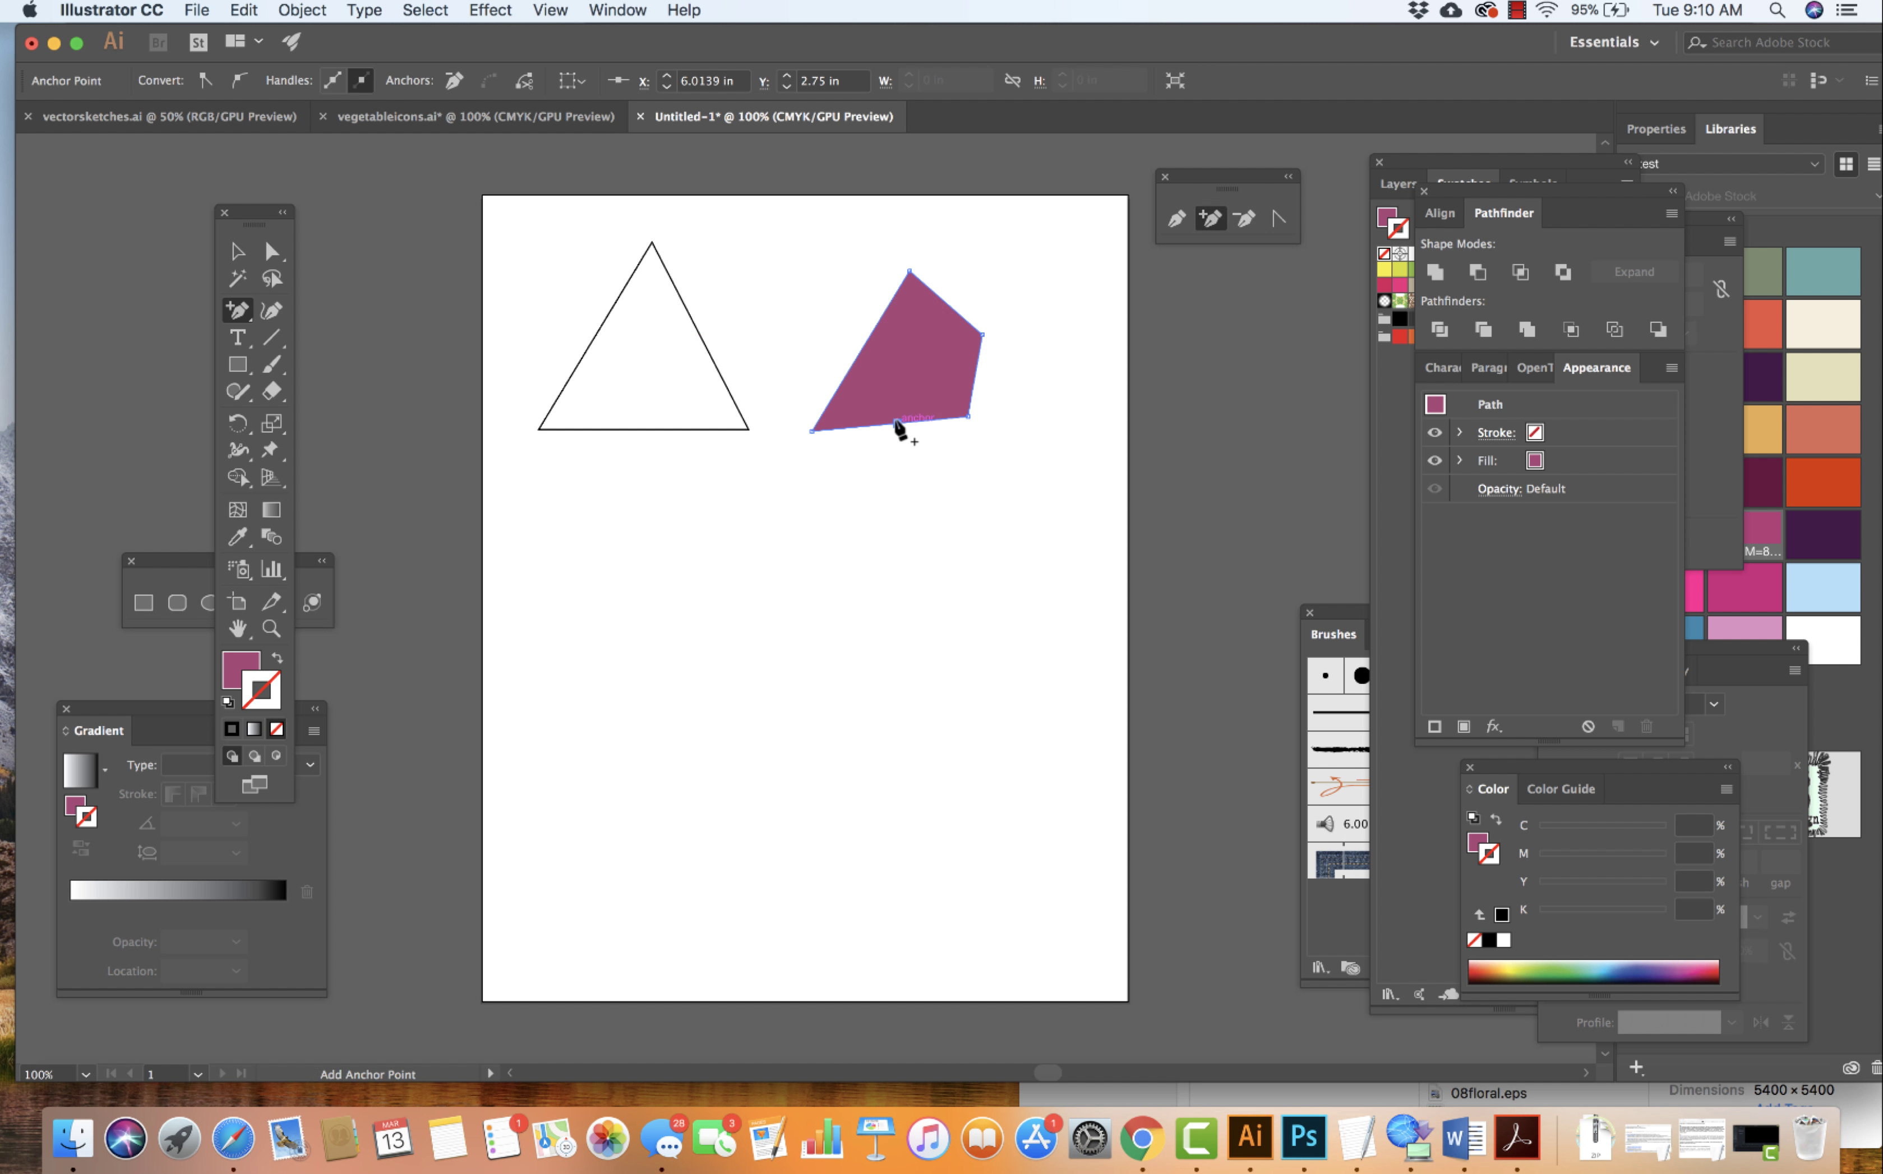
pyautogui.click(897, 425)
# - Pull the new bottom-edge anchor straight down by about 0.25 in with the Direct Selection tool
pyautogui.click(272, 253)
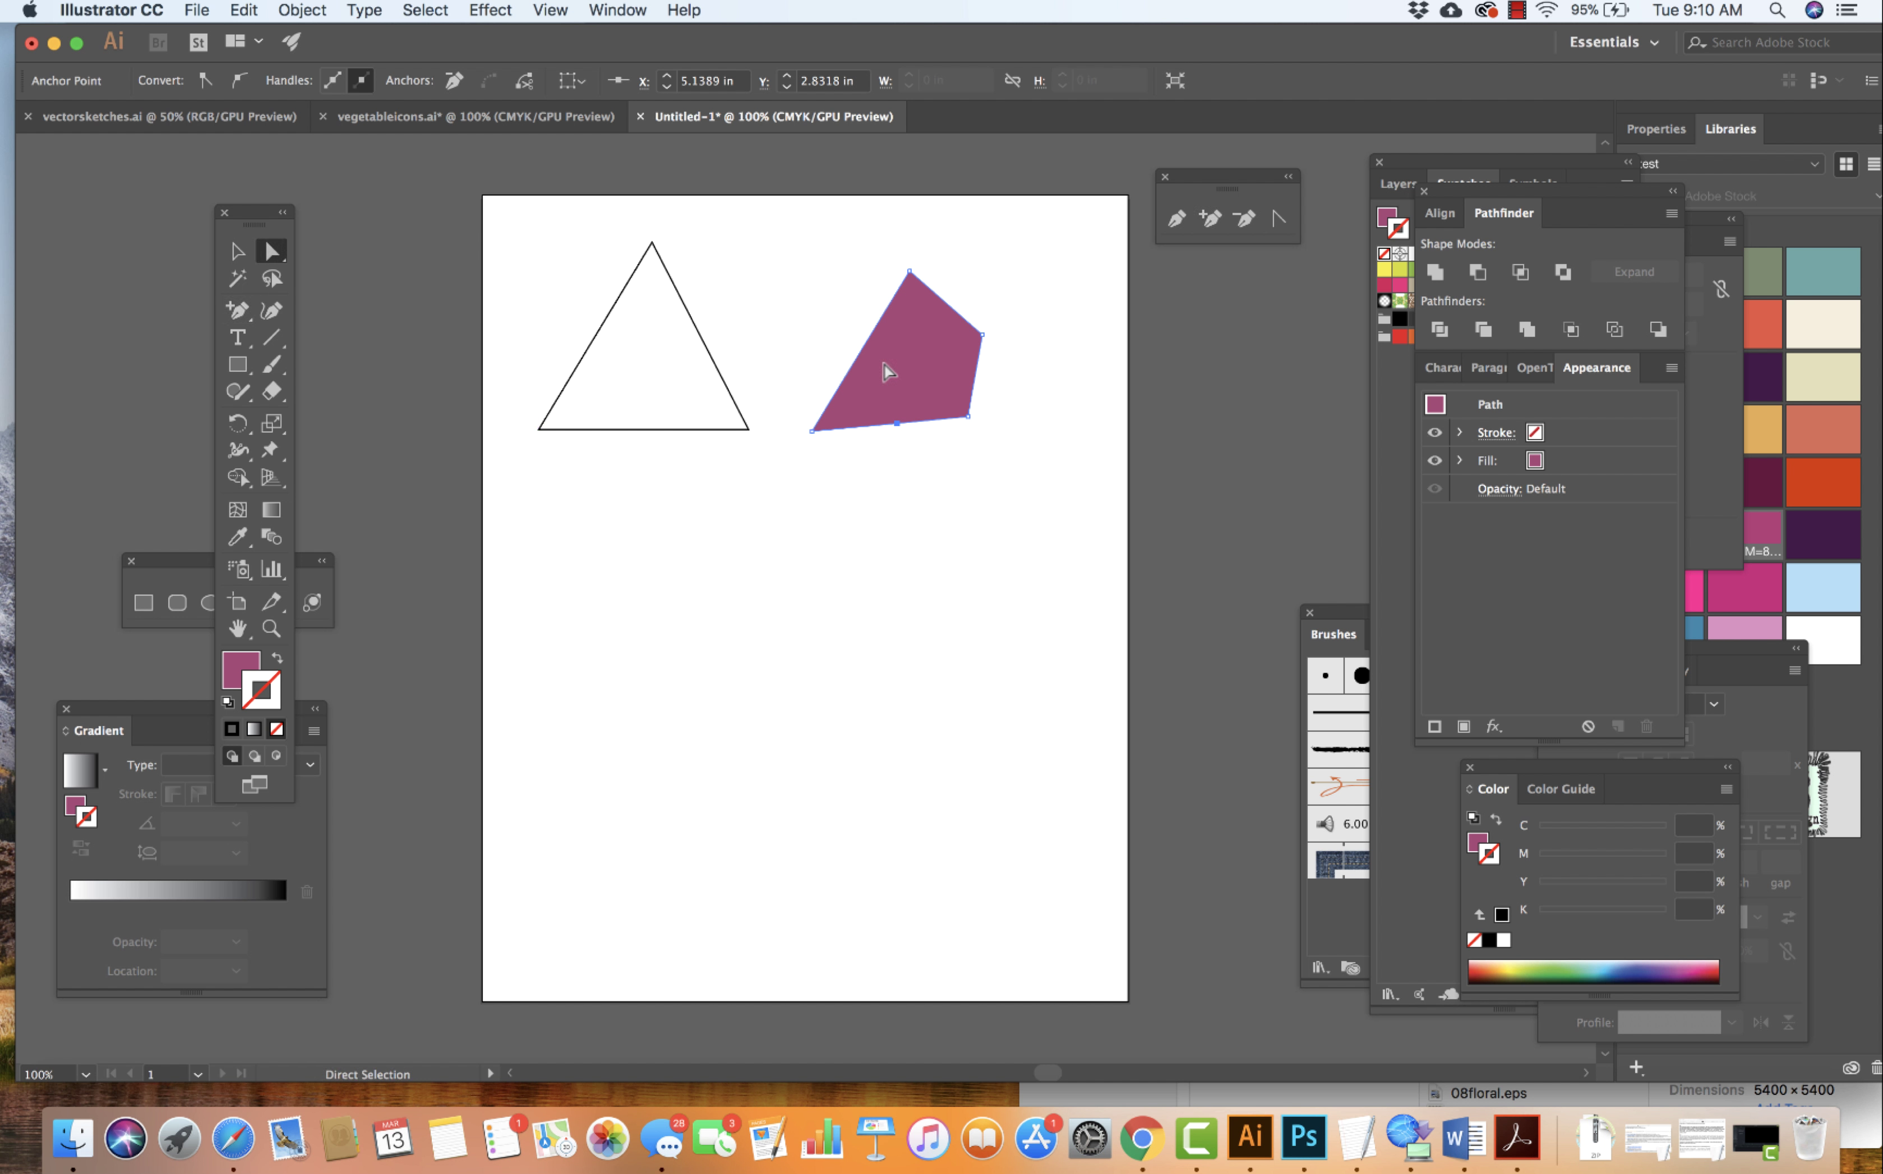
pyautogui.click(898, 425)
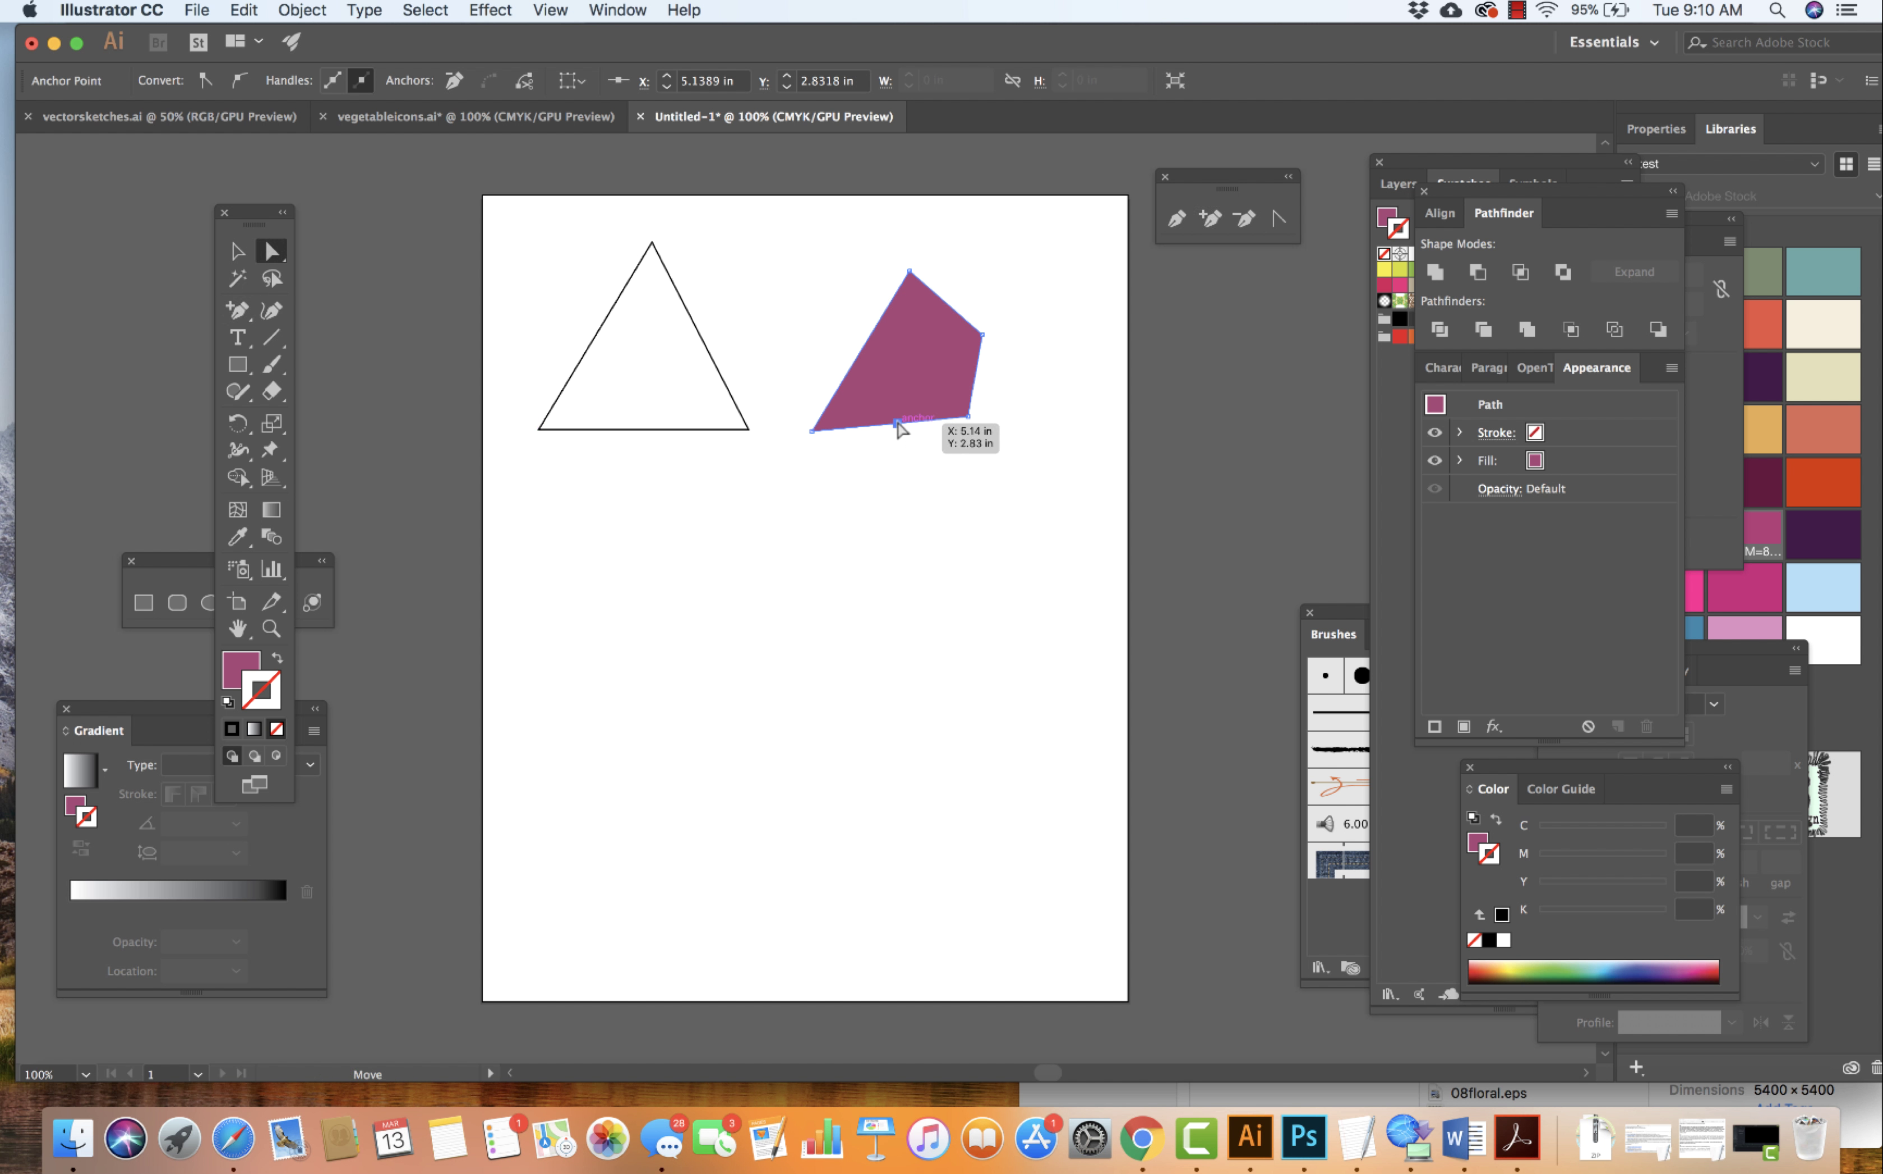
pyautogui.click(897, 425)
pyautogui.moveTo(897, 425); pyautogui.dragTo(897, 443)
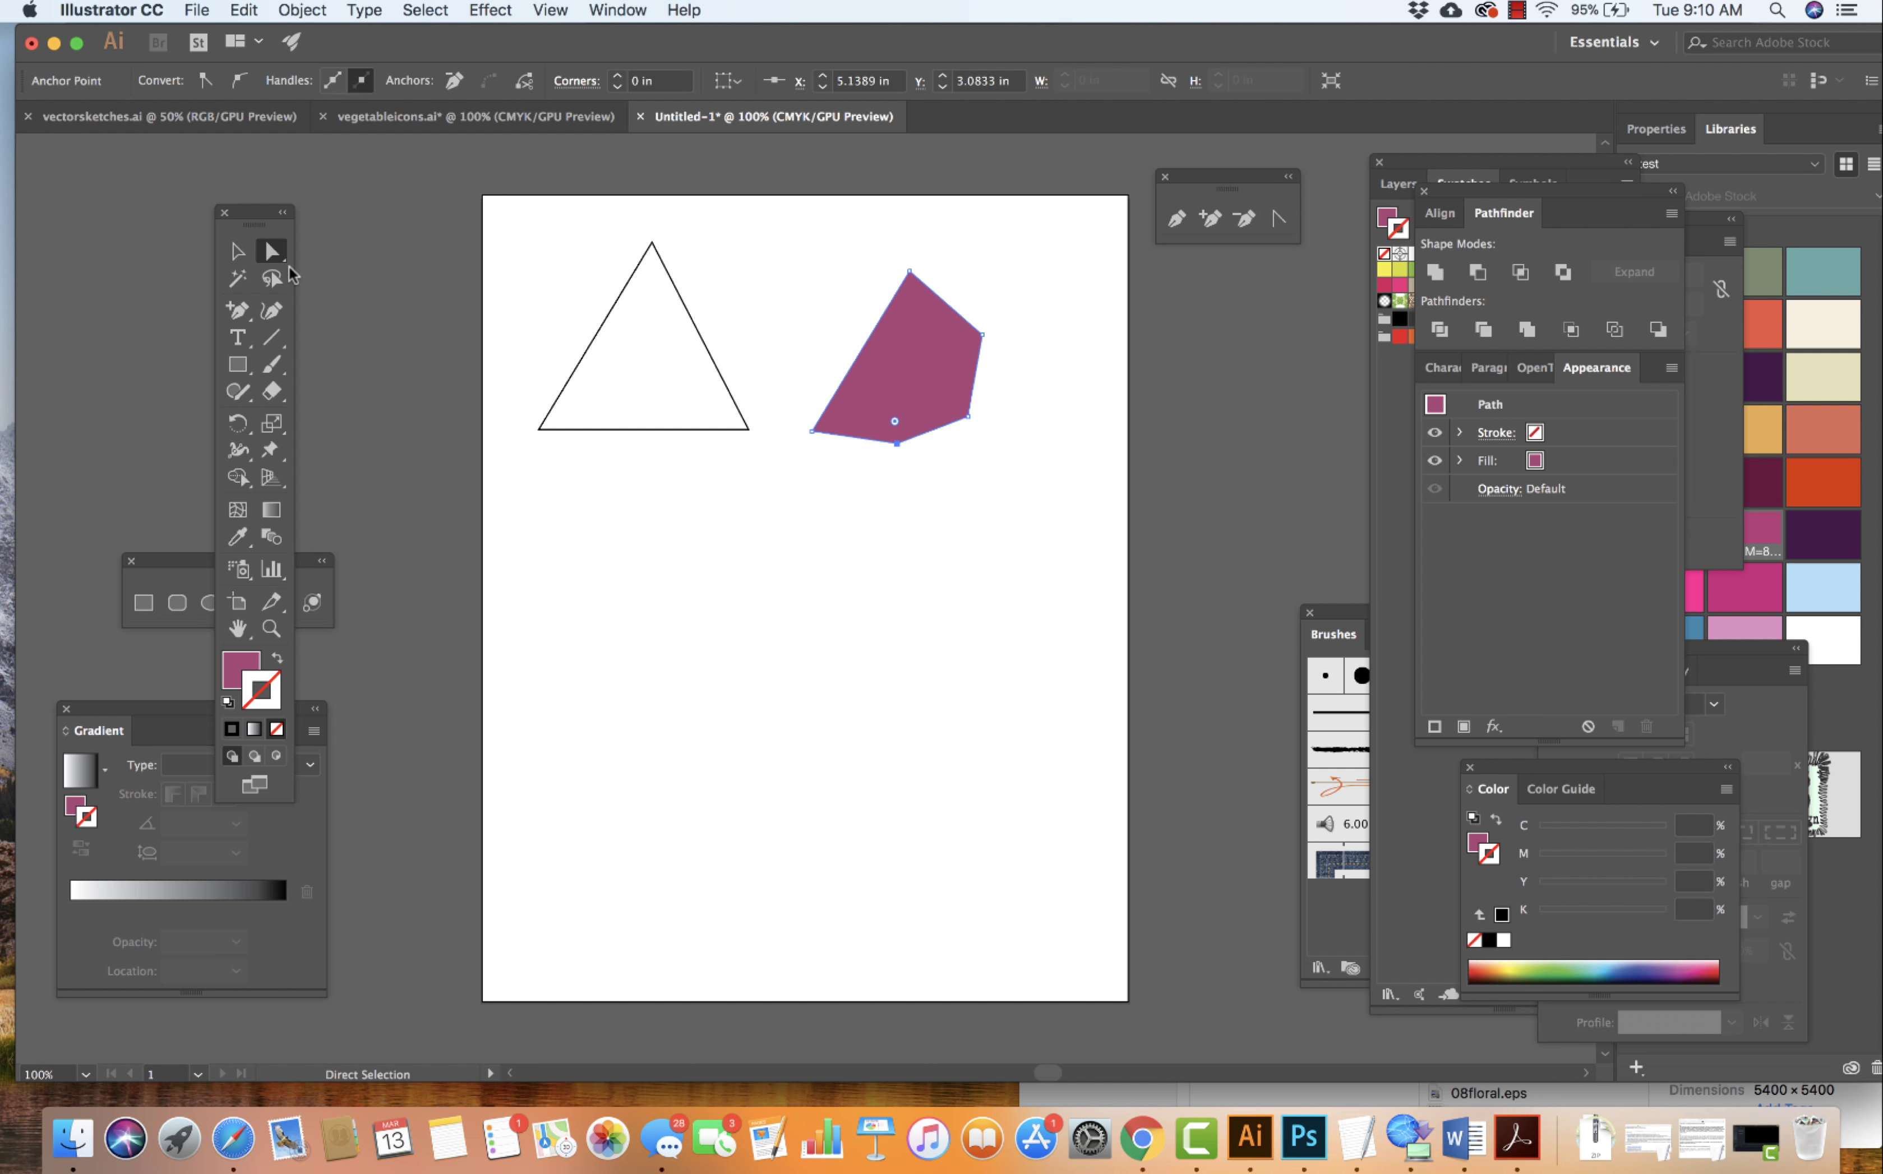
# - Move the whole purple polygon up and left, closer to the triangle, and deselect it
pyautogui.click(237, 251)
pyautogui.moveTo(959, 366); pyautogui.dragTo(928, 328)
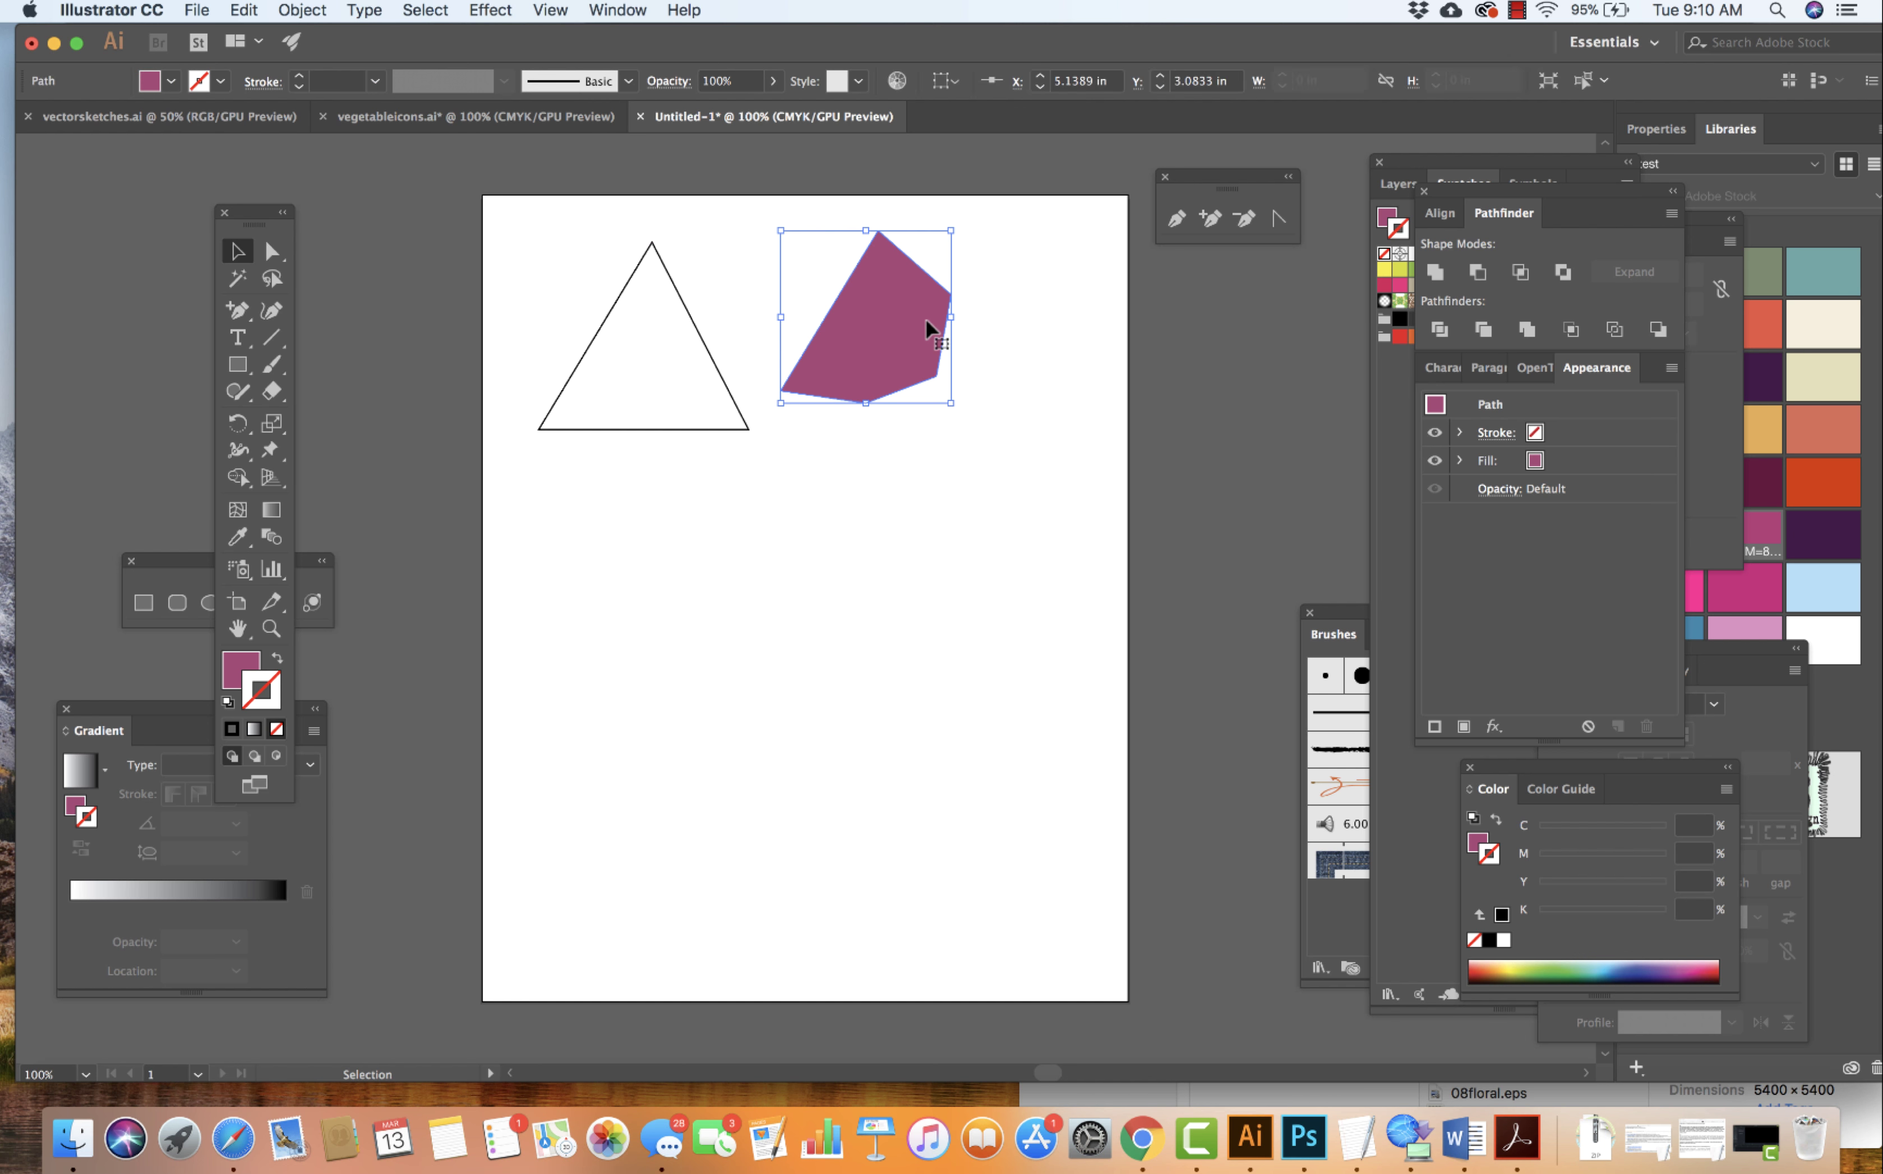
pyautogui.click(841, 631)
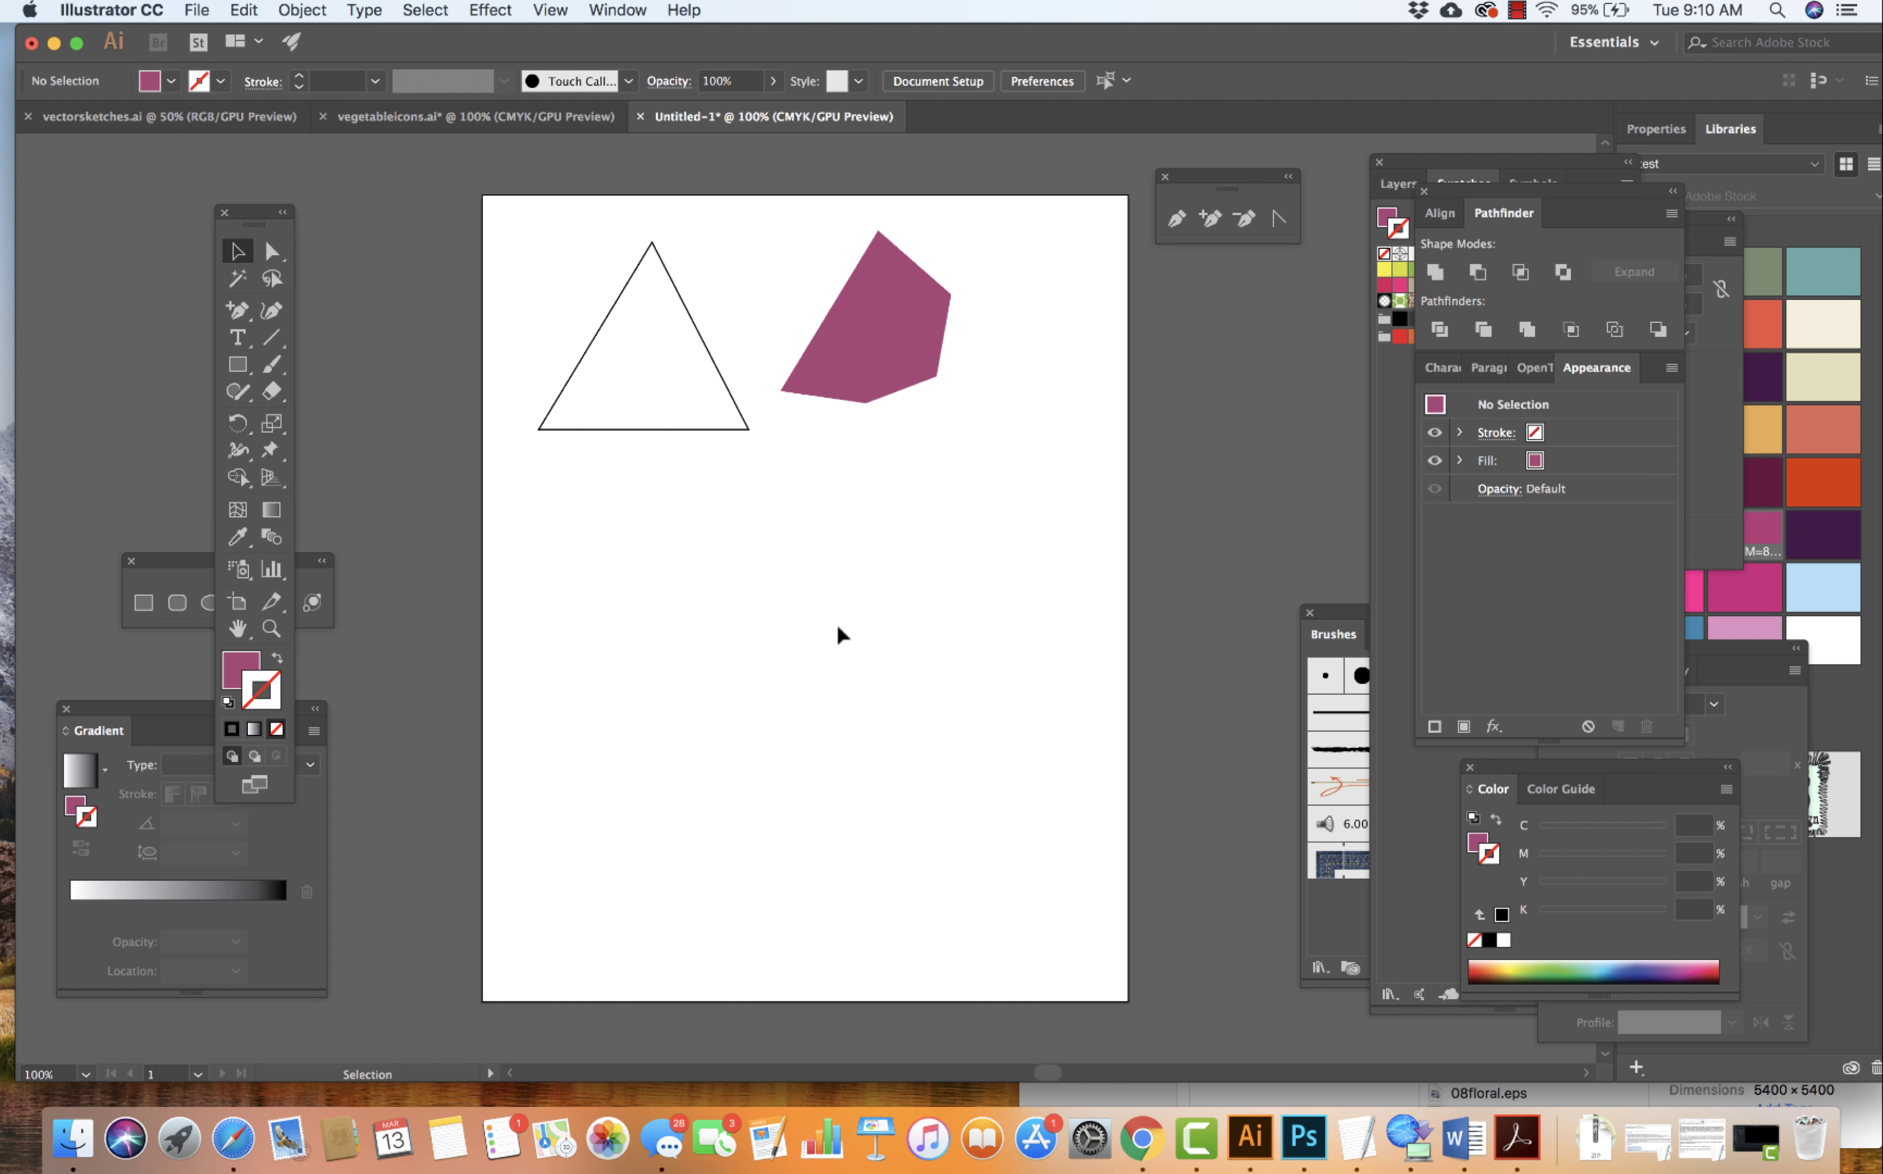
# - Start a four-anchor open path with the Pen tool in the artboard's lower half, below the two shapes
pyautogui.click(1188, 222)
pyautogui.moveTo(633, 767); pyautogui.dragTo(652, 746)
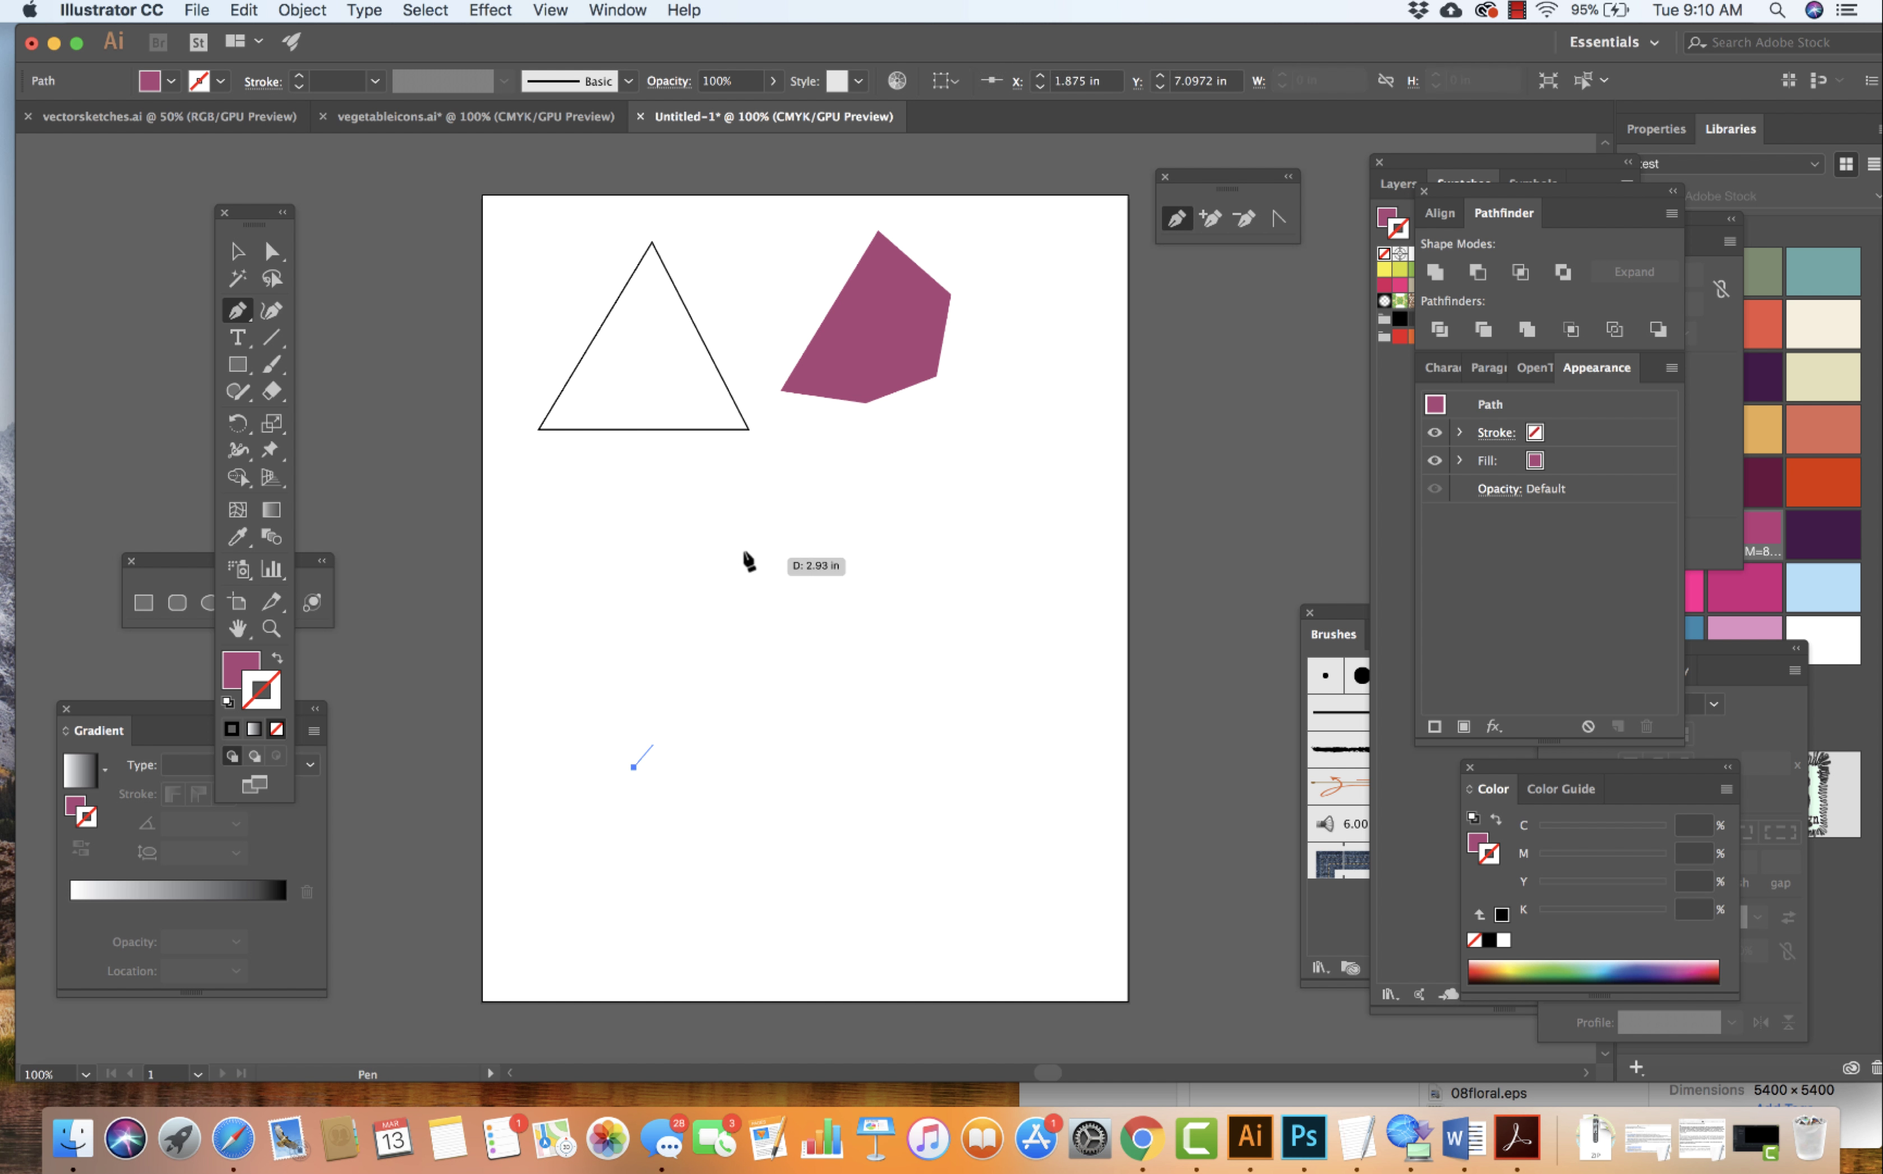
pyautogui.click(748, 547)
pyautogui.click(857, 644)
pyautogui.click(842, 723)
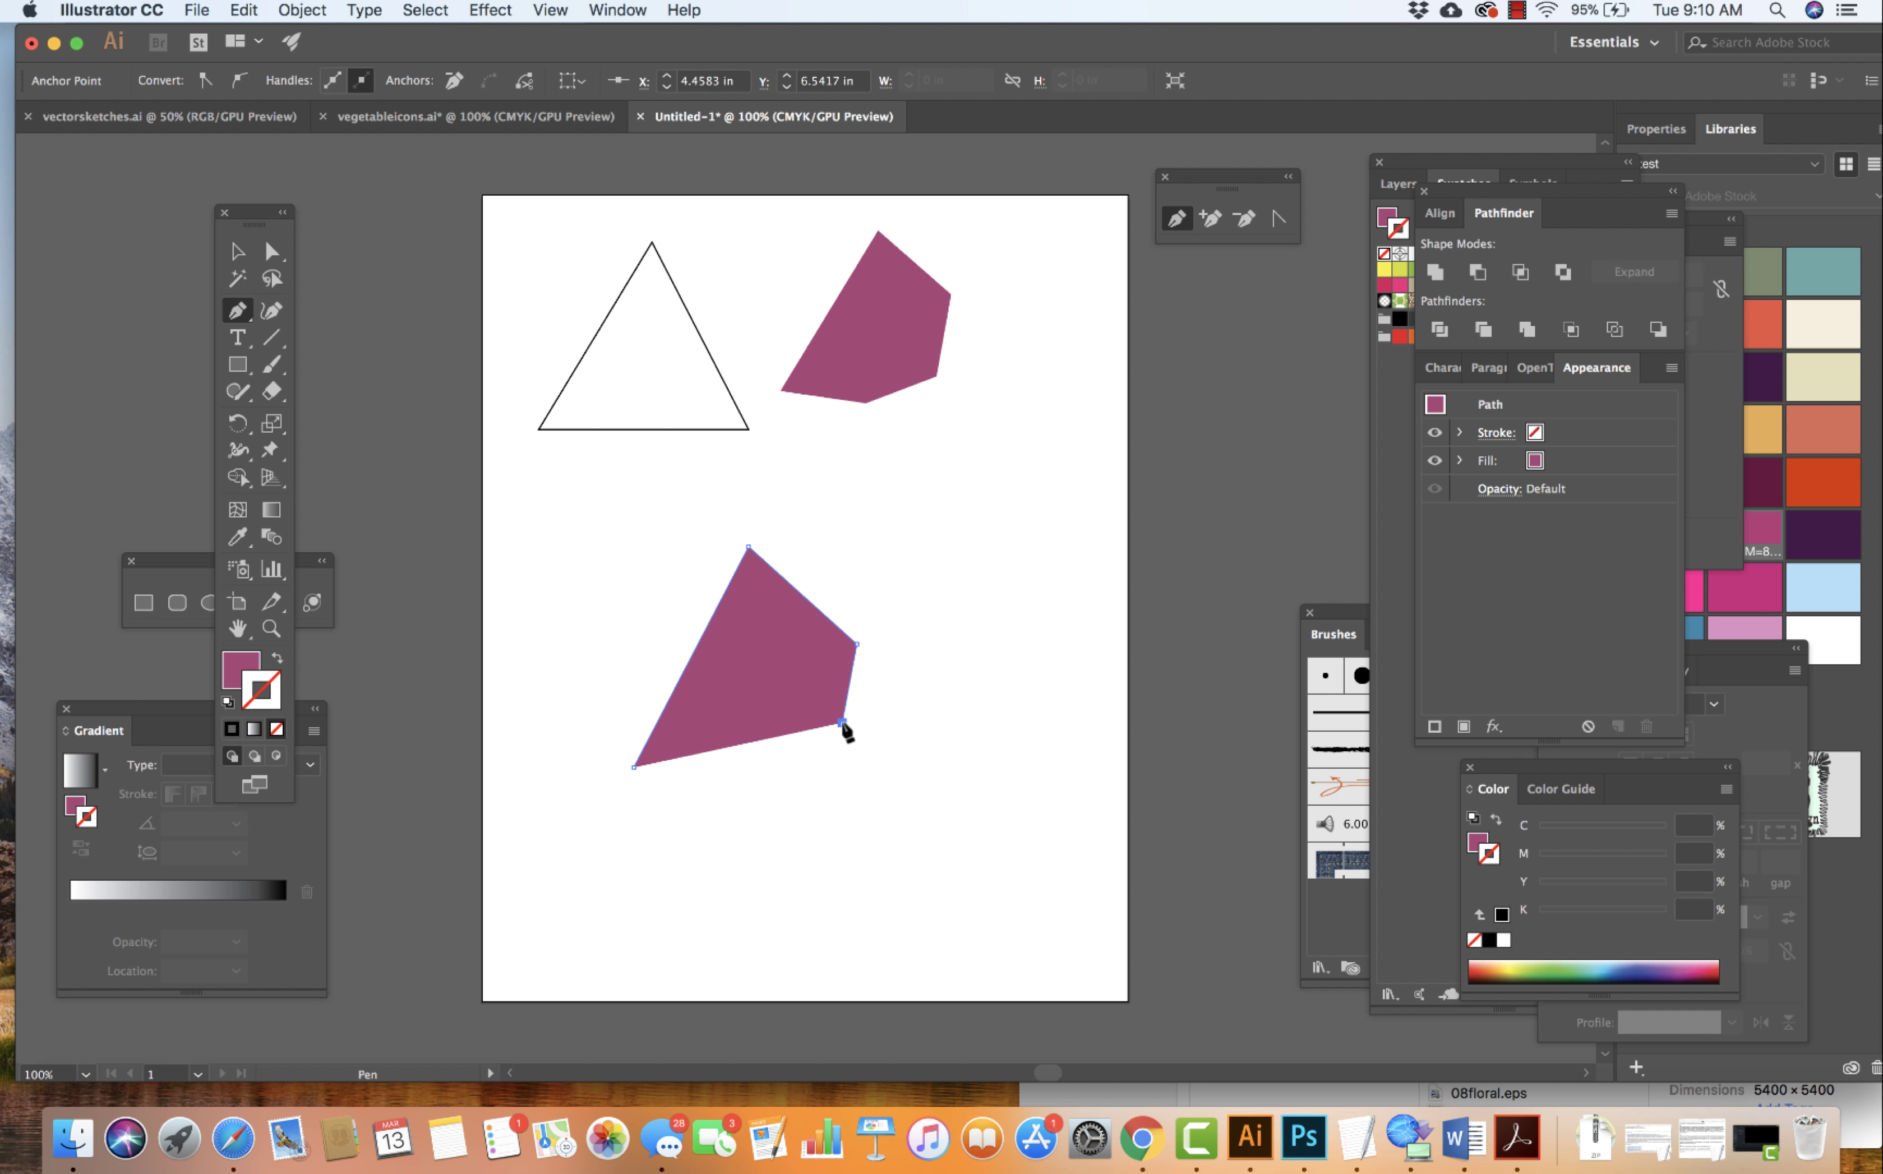
# - Set the open path's fill to none and its stroke to the magenta-purple colour
pyautogui.click(247, 669)
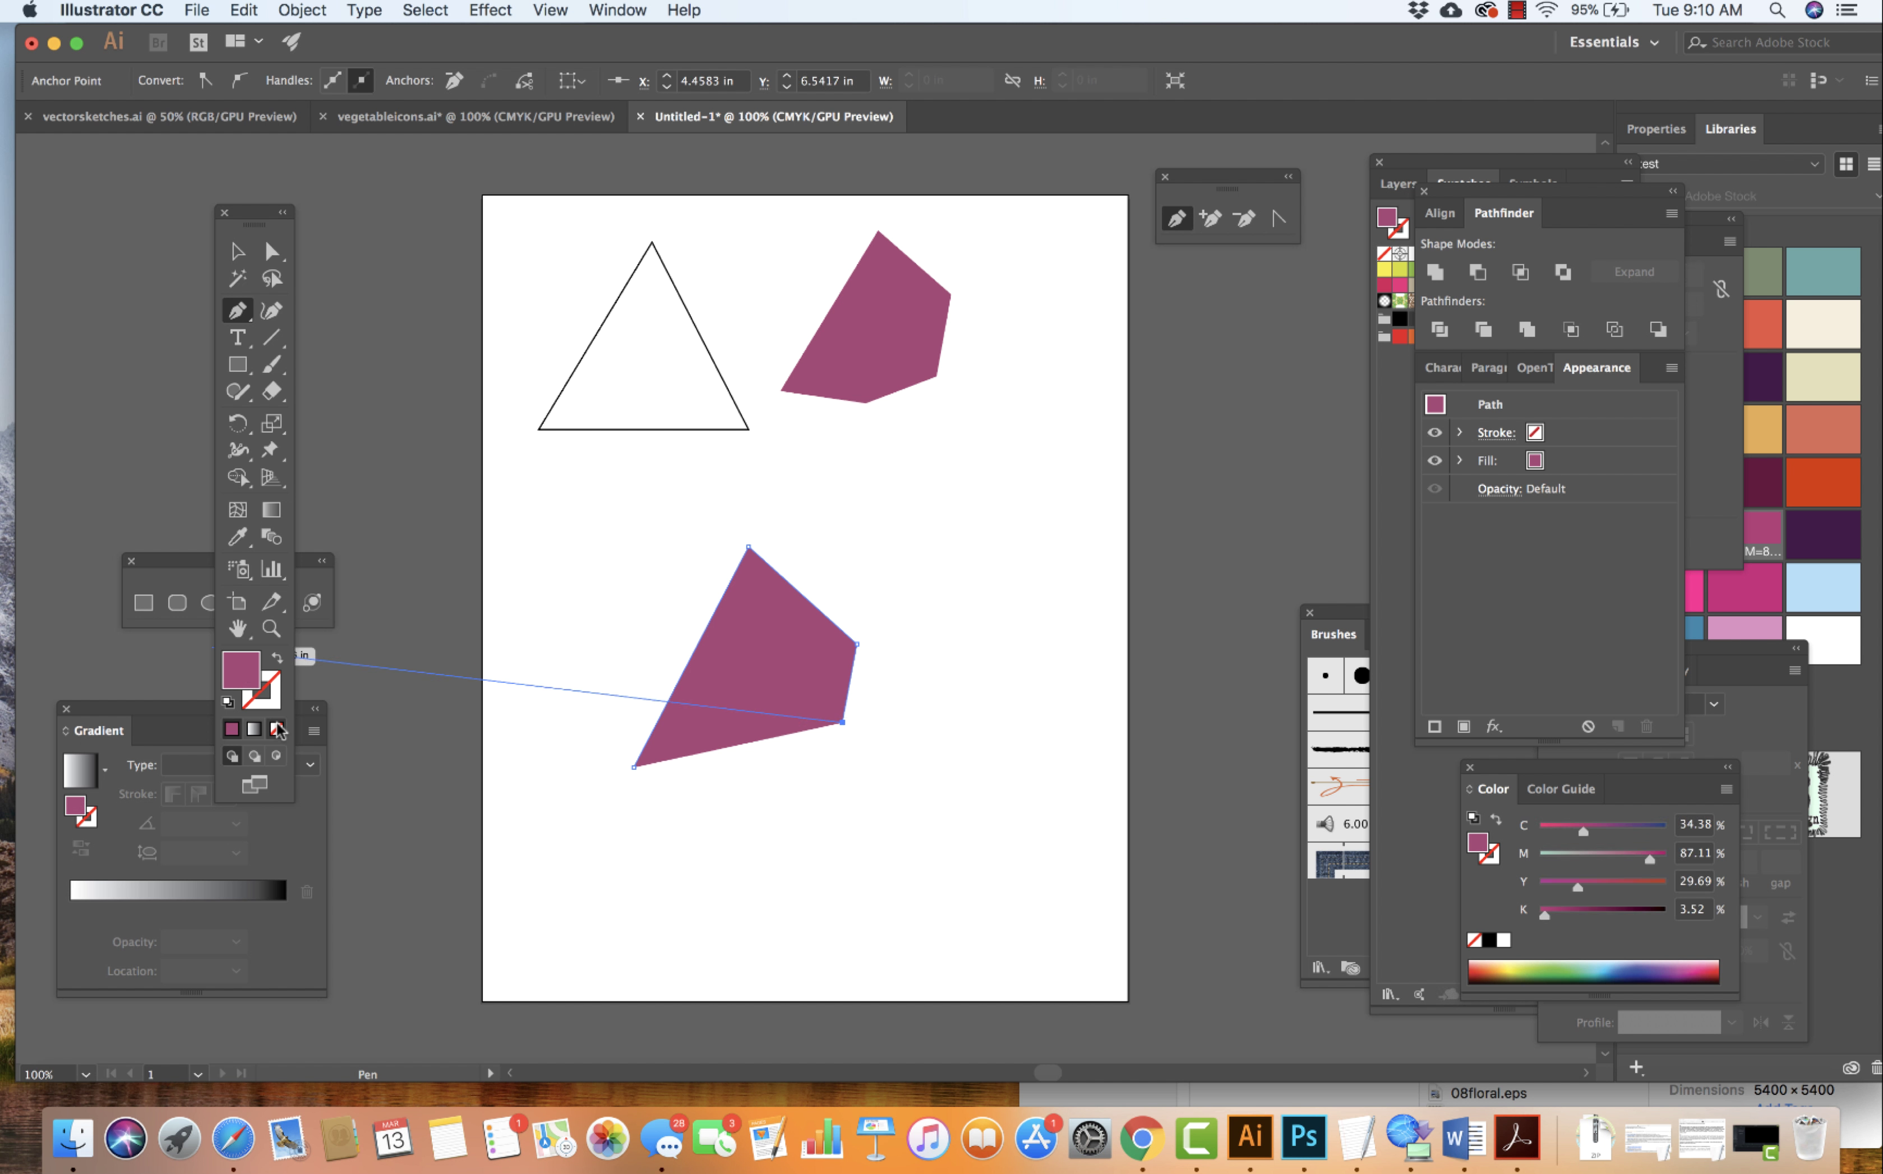
pyautogui.click(277, 728)
pyautogui.click(264, 709)
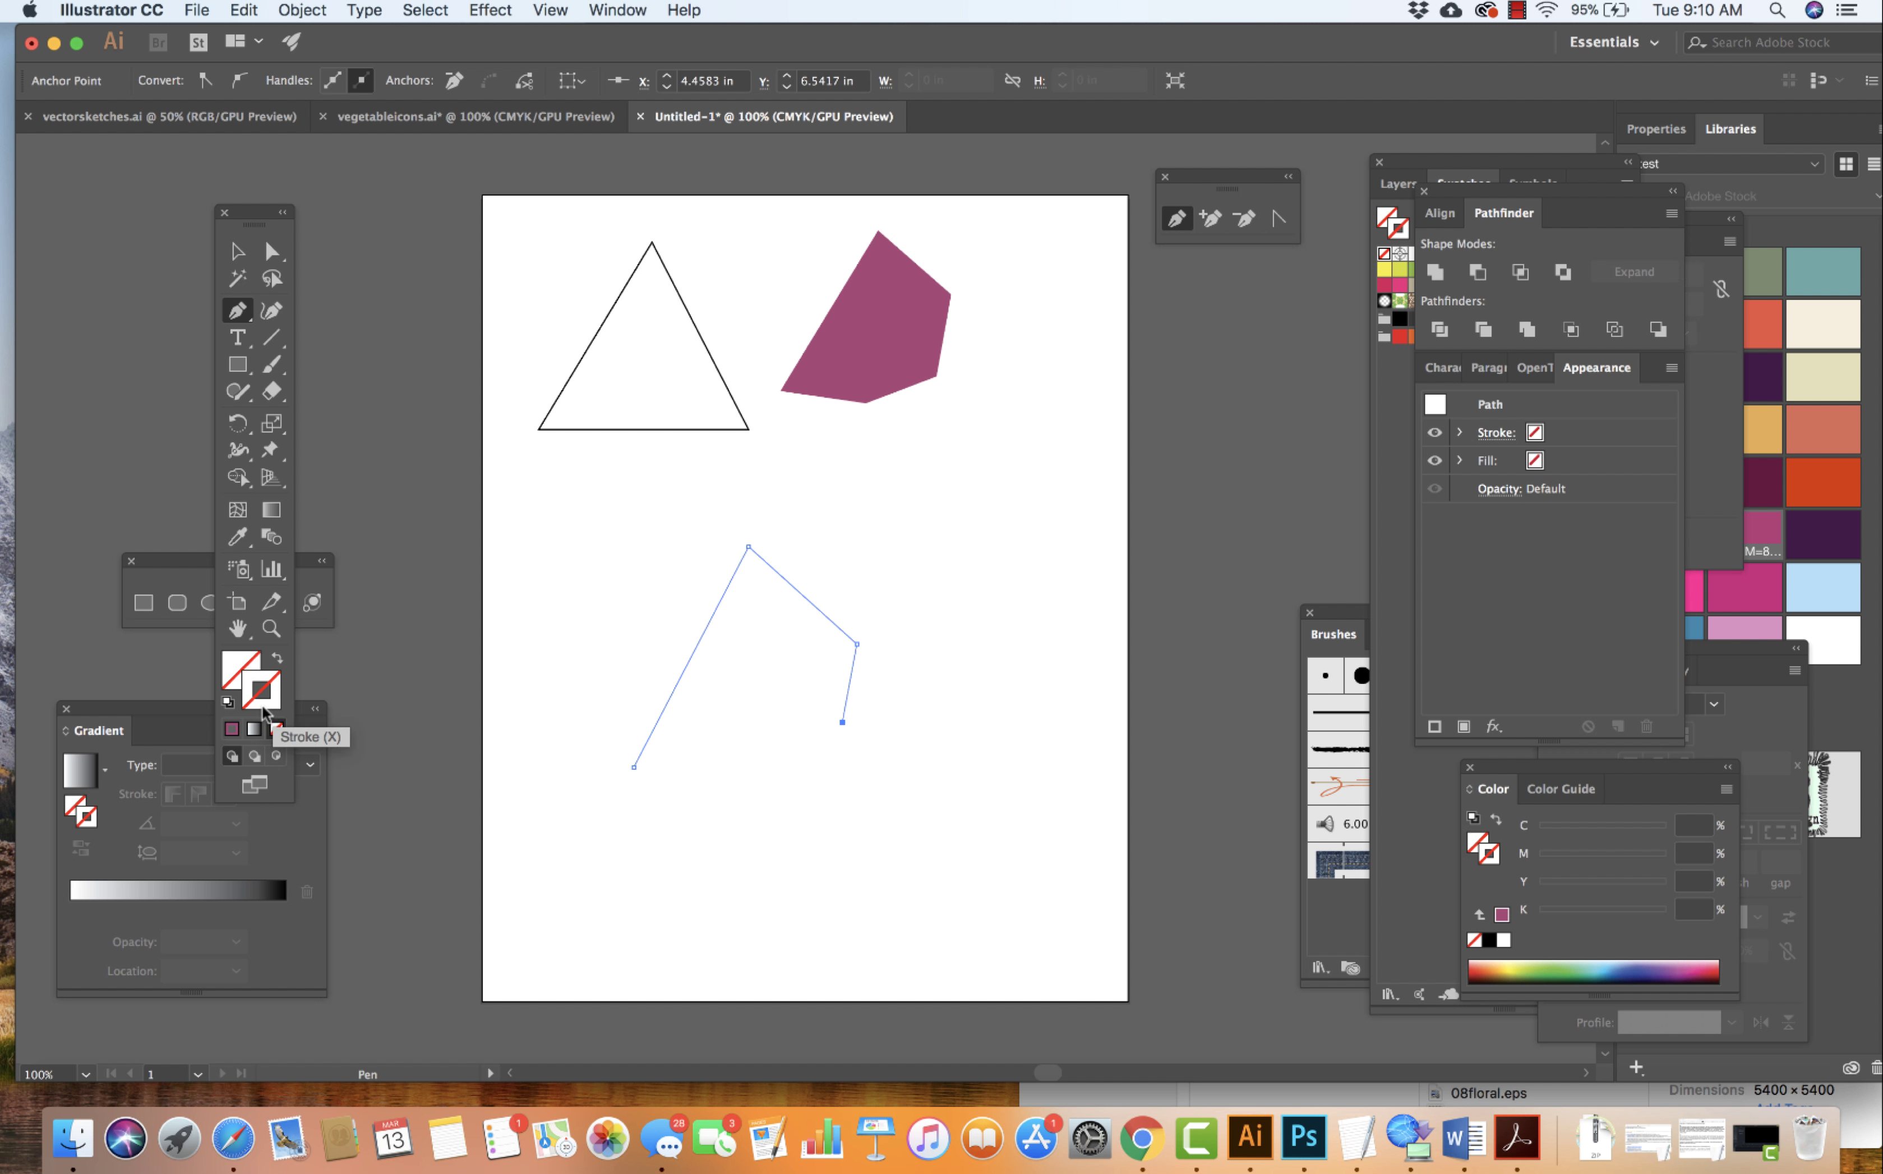
pyautogui.click(231, 730)
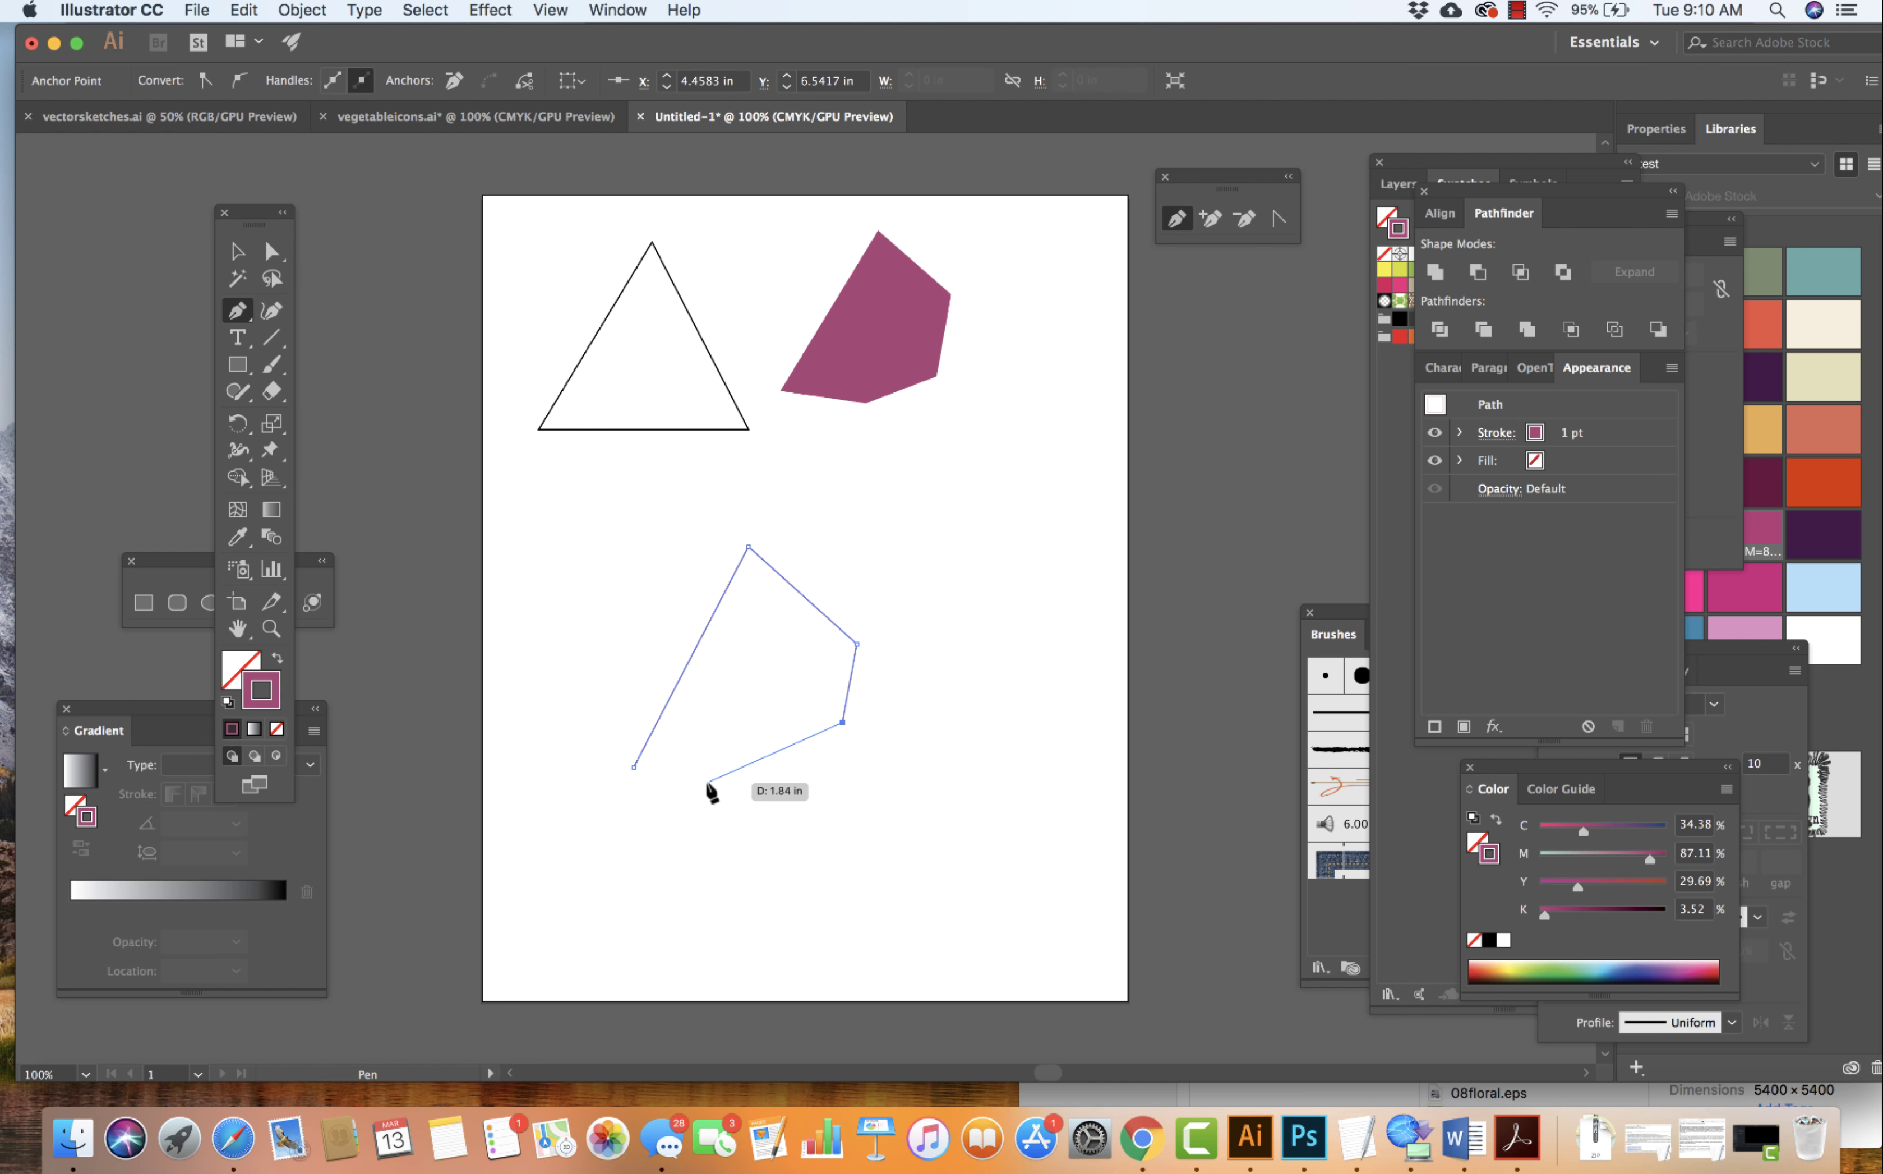
# - Add a fifth anchor below the path's last point, then end and deselect the path without closing it
pyautogui.click(780, 796)
pyautogui.press('v')
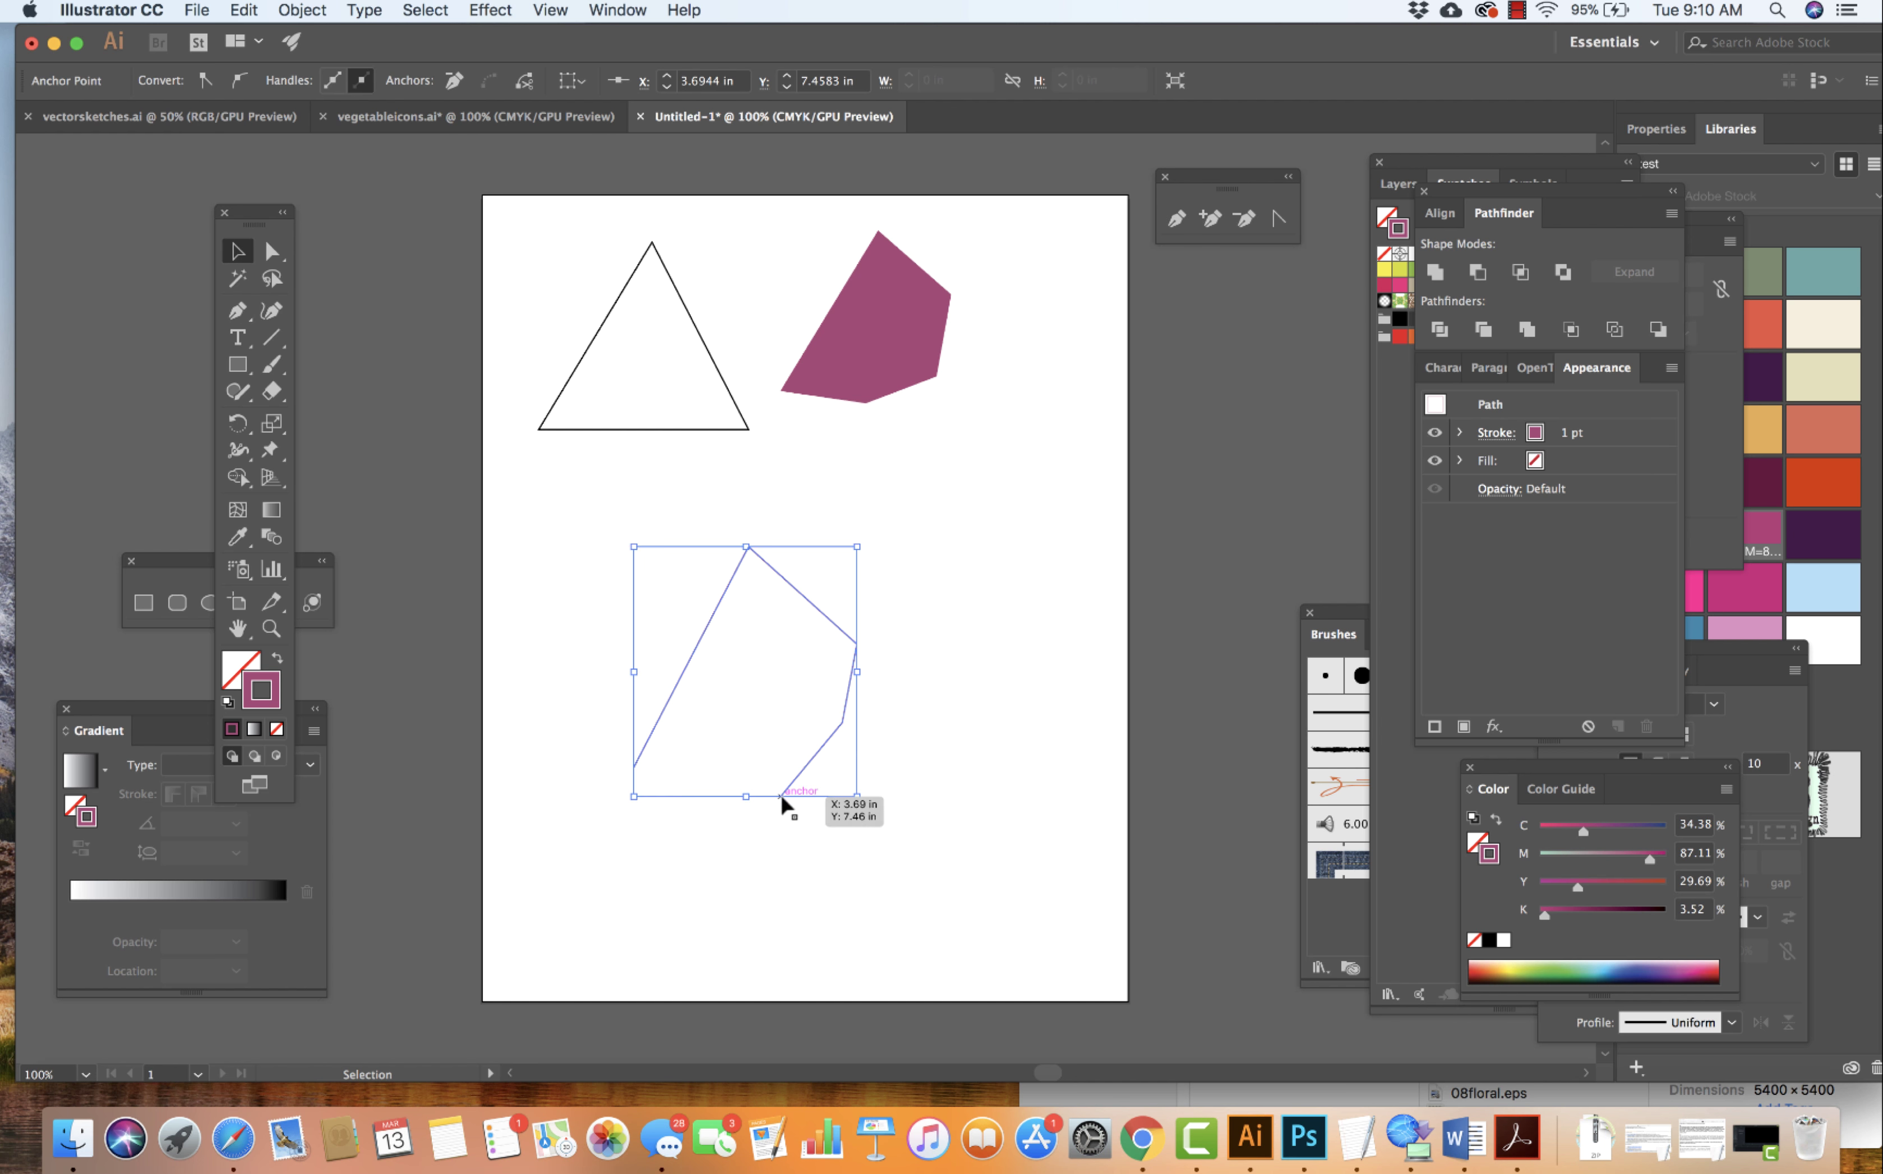
pyautogui.click(922, 858)
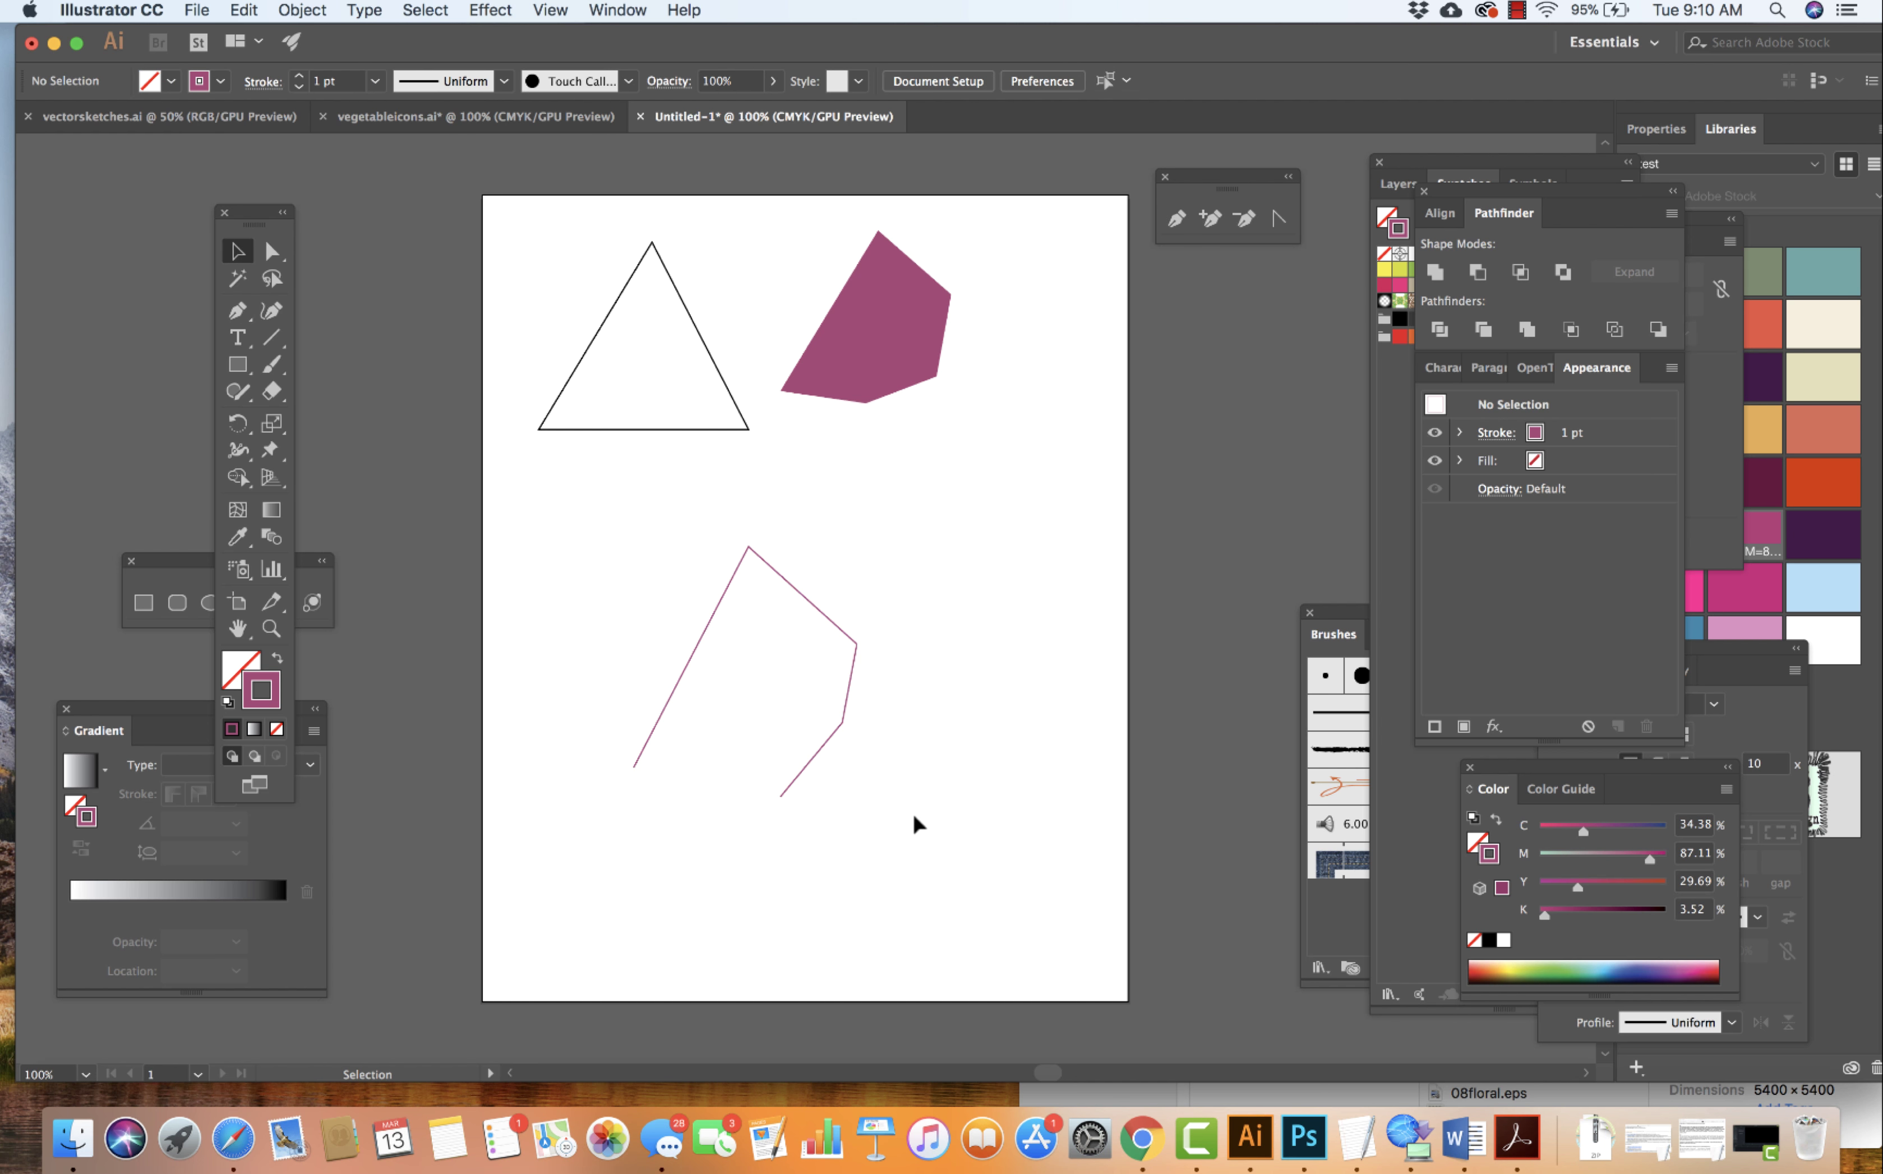
# - Resume the open magenta path from its lower end anchor with the Pen tool and close it at its starting anchor
pyautogui.click(823, 743)
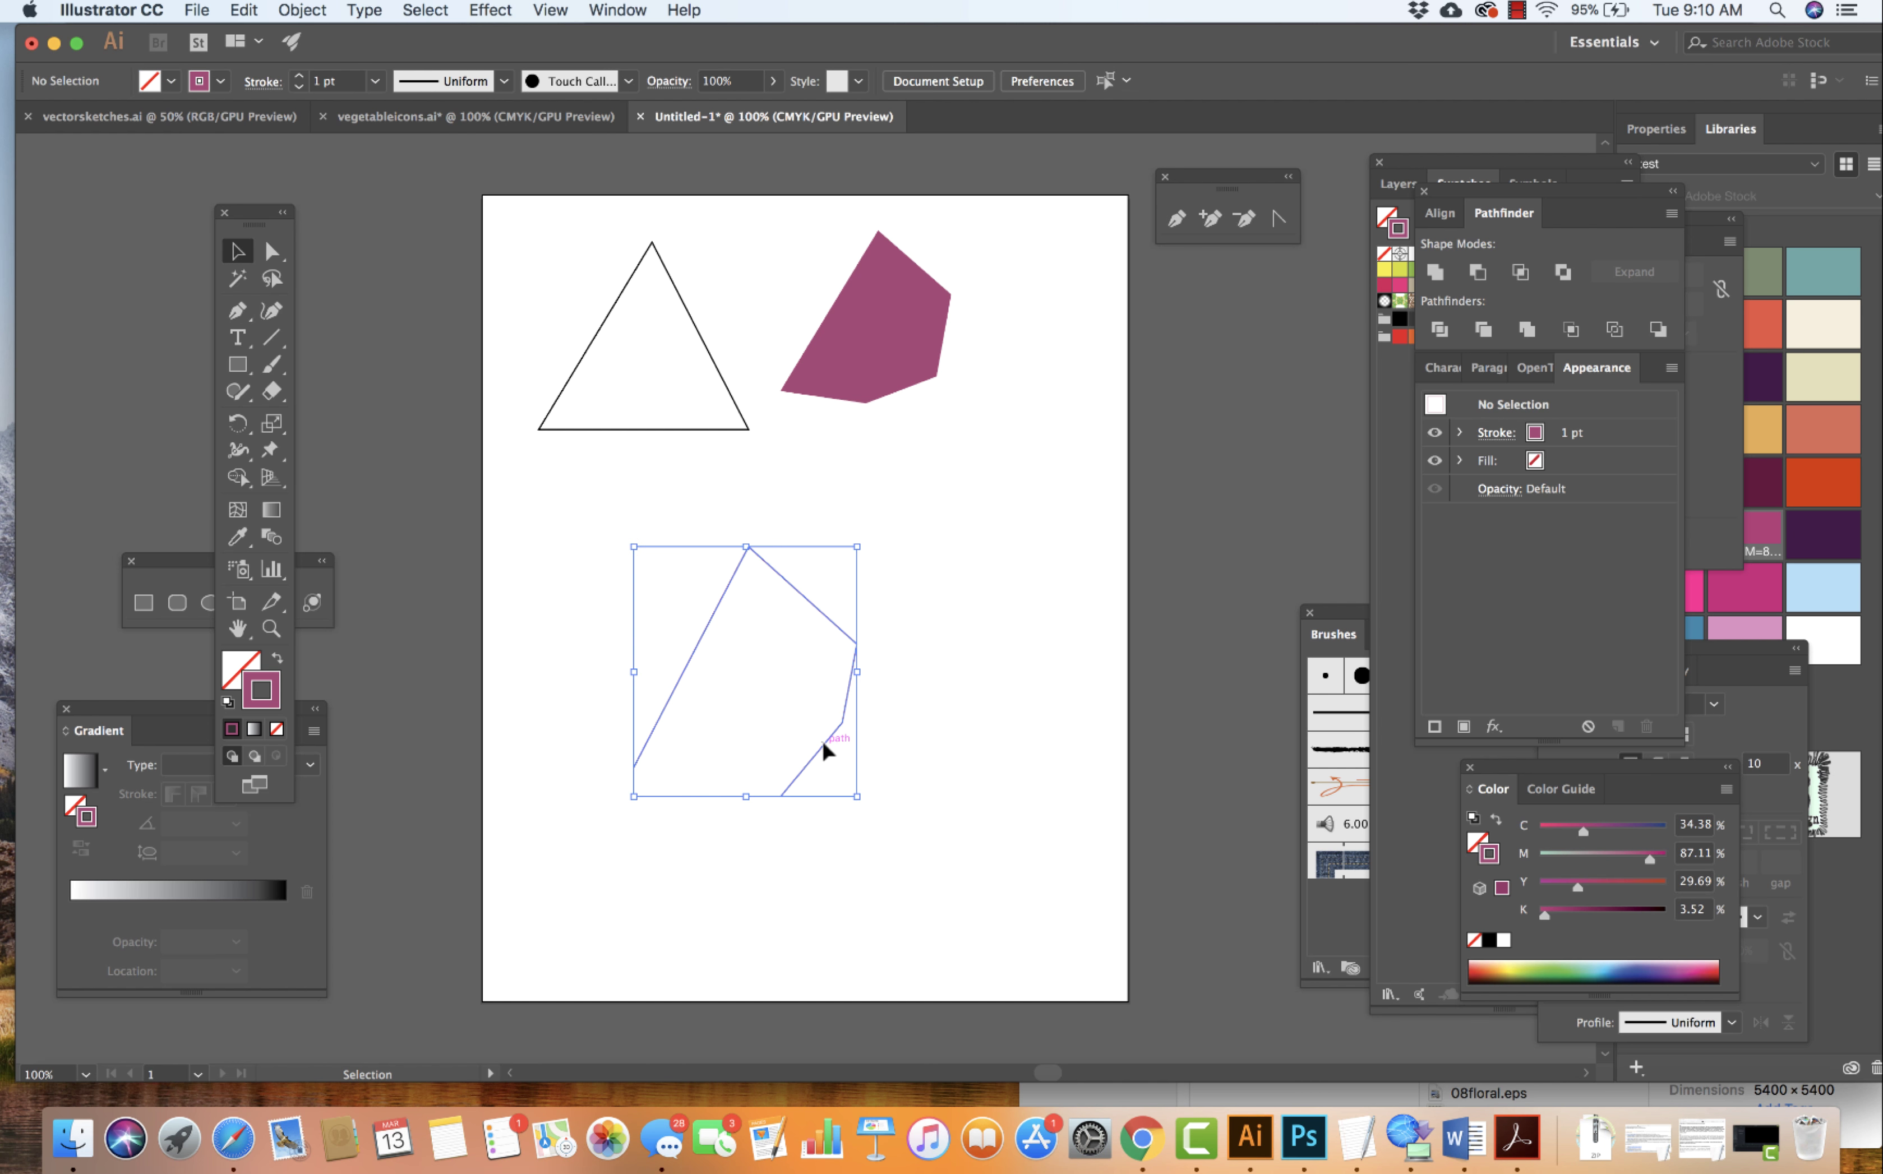
pyautogui.click(909, 778)
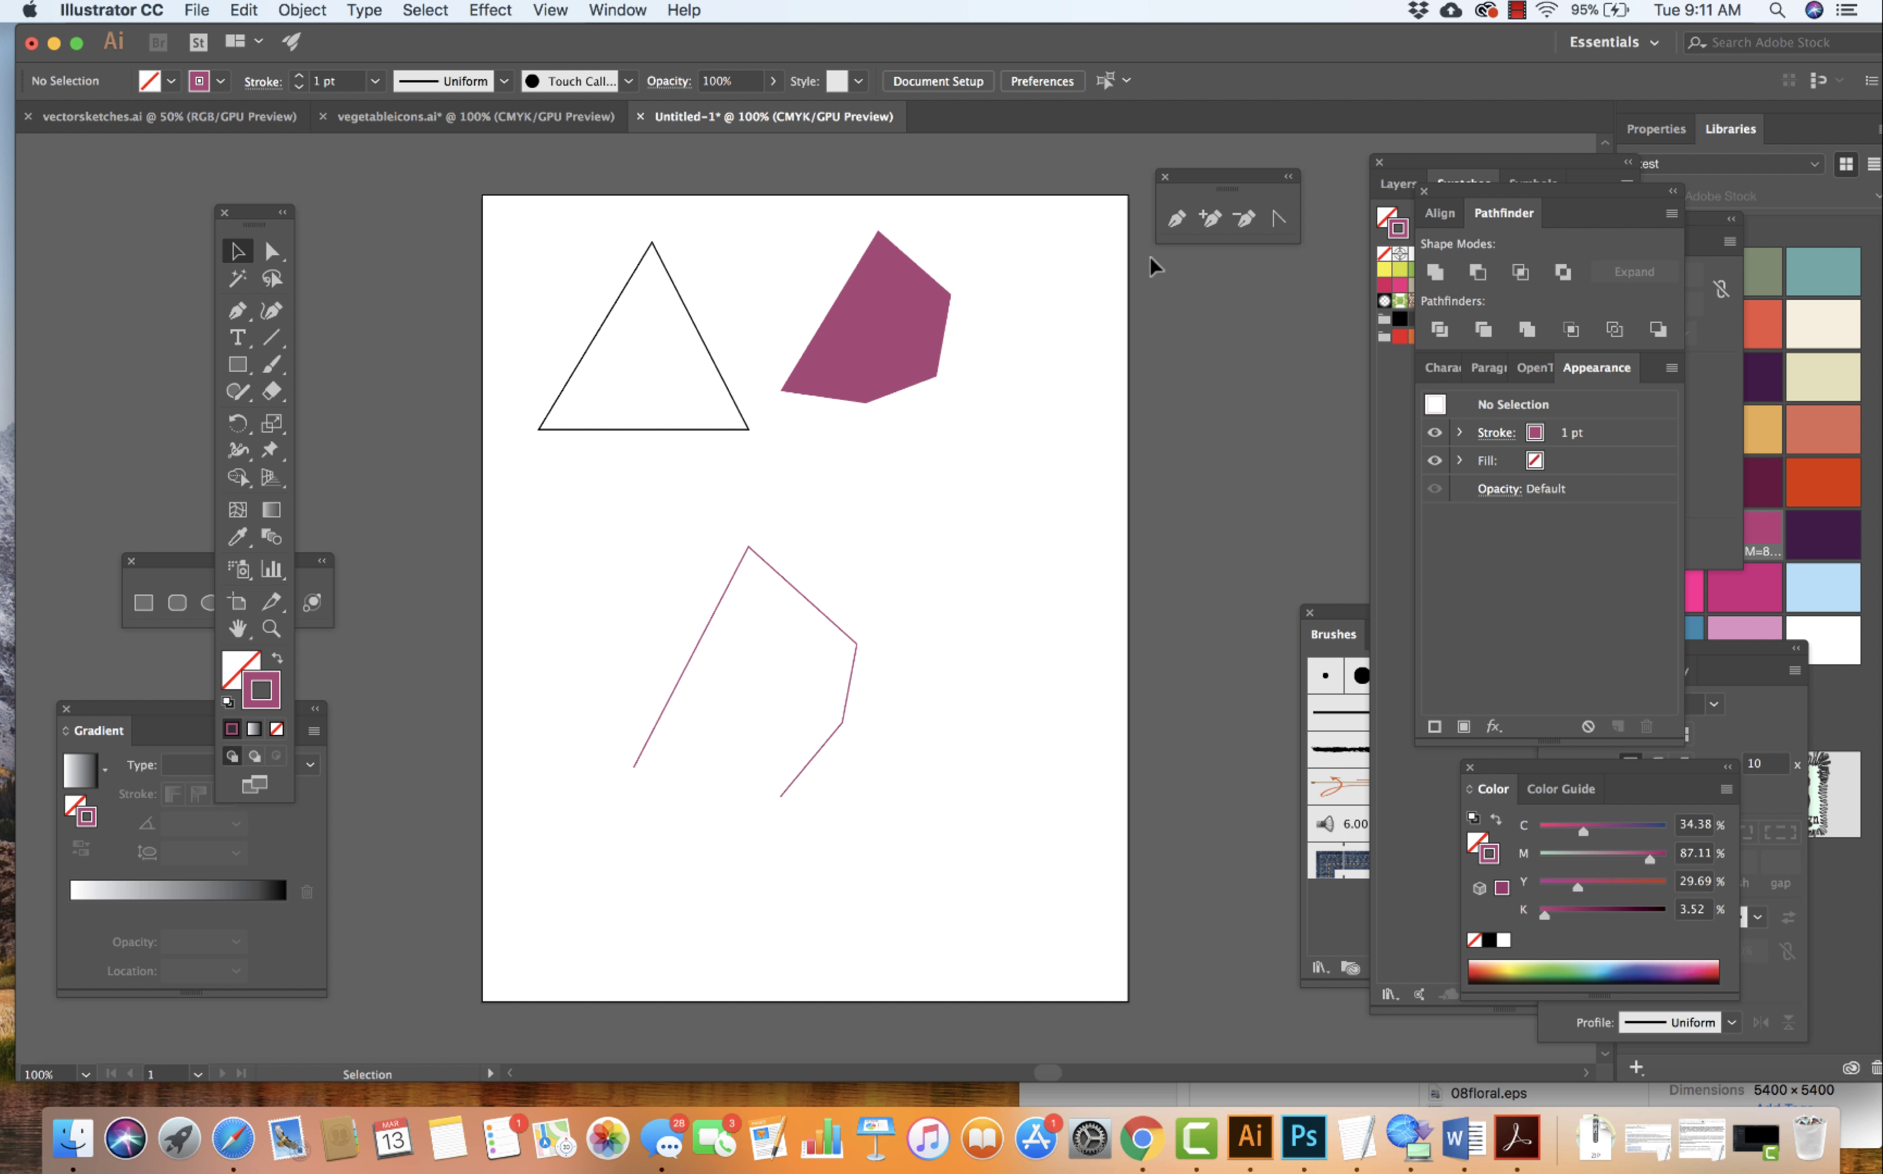
pyautogui.click(1177, 221)
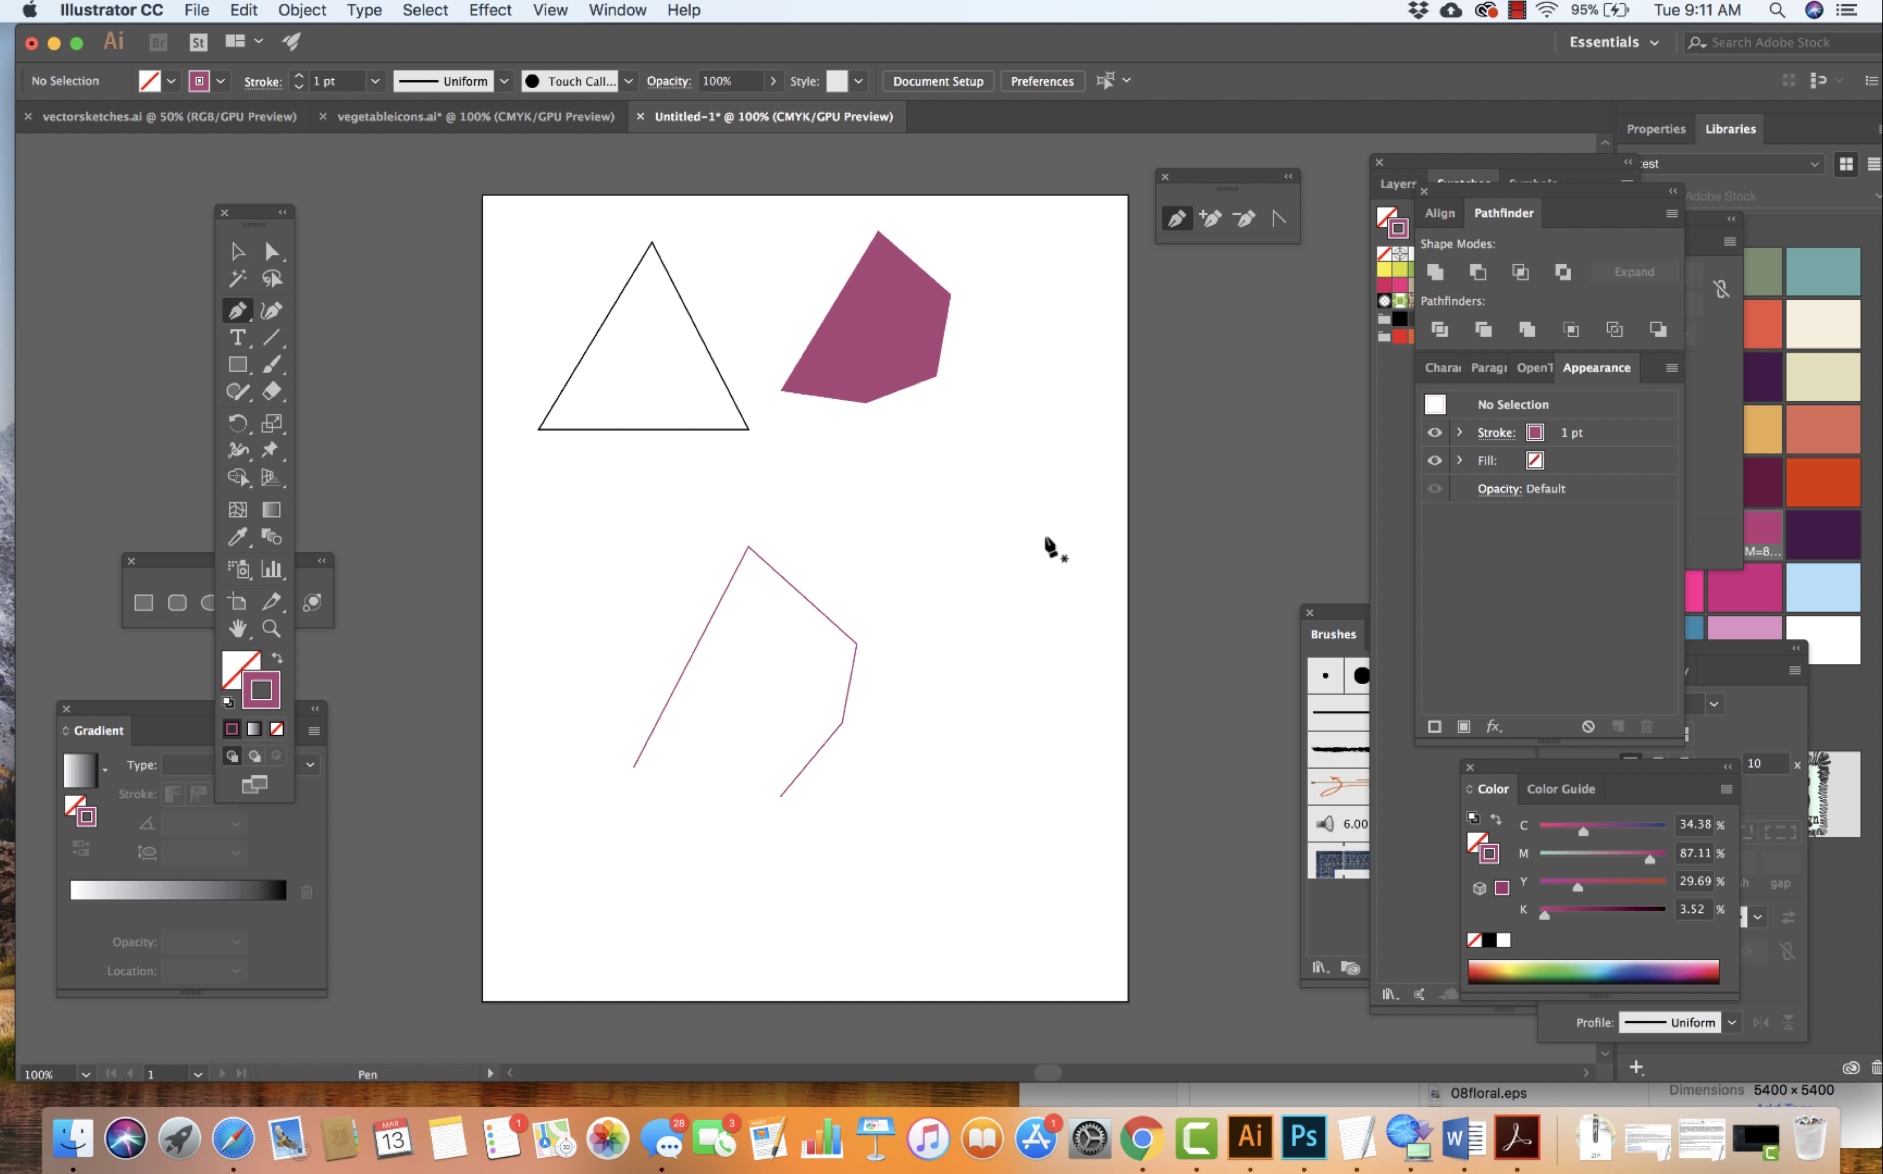
pyautogui.click(780, 796)
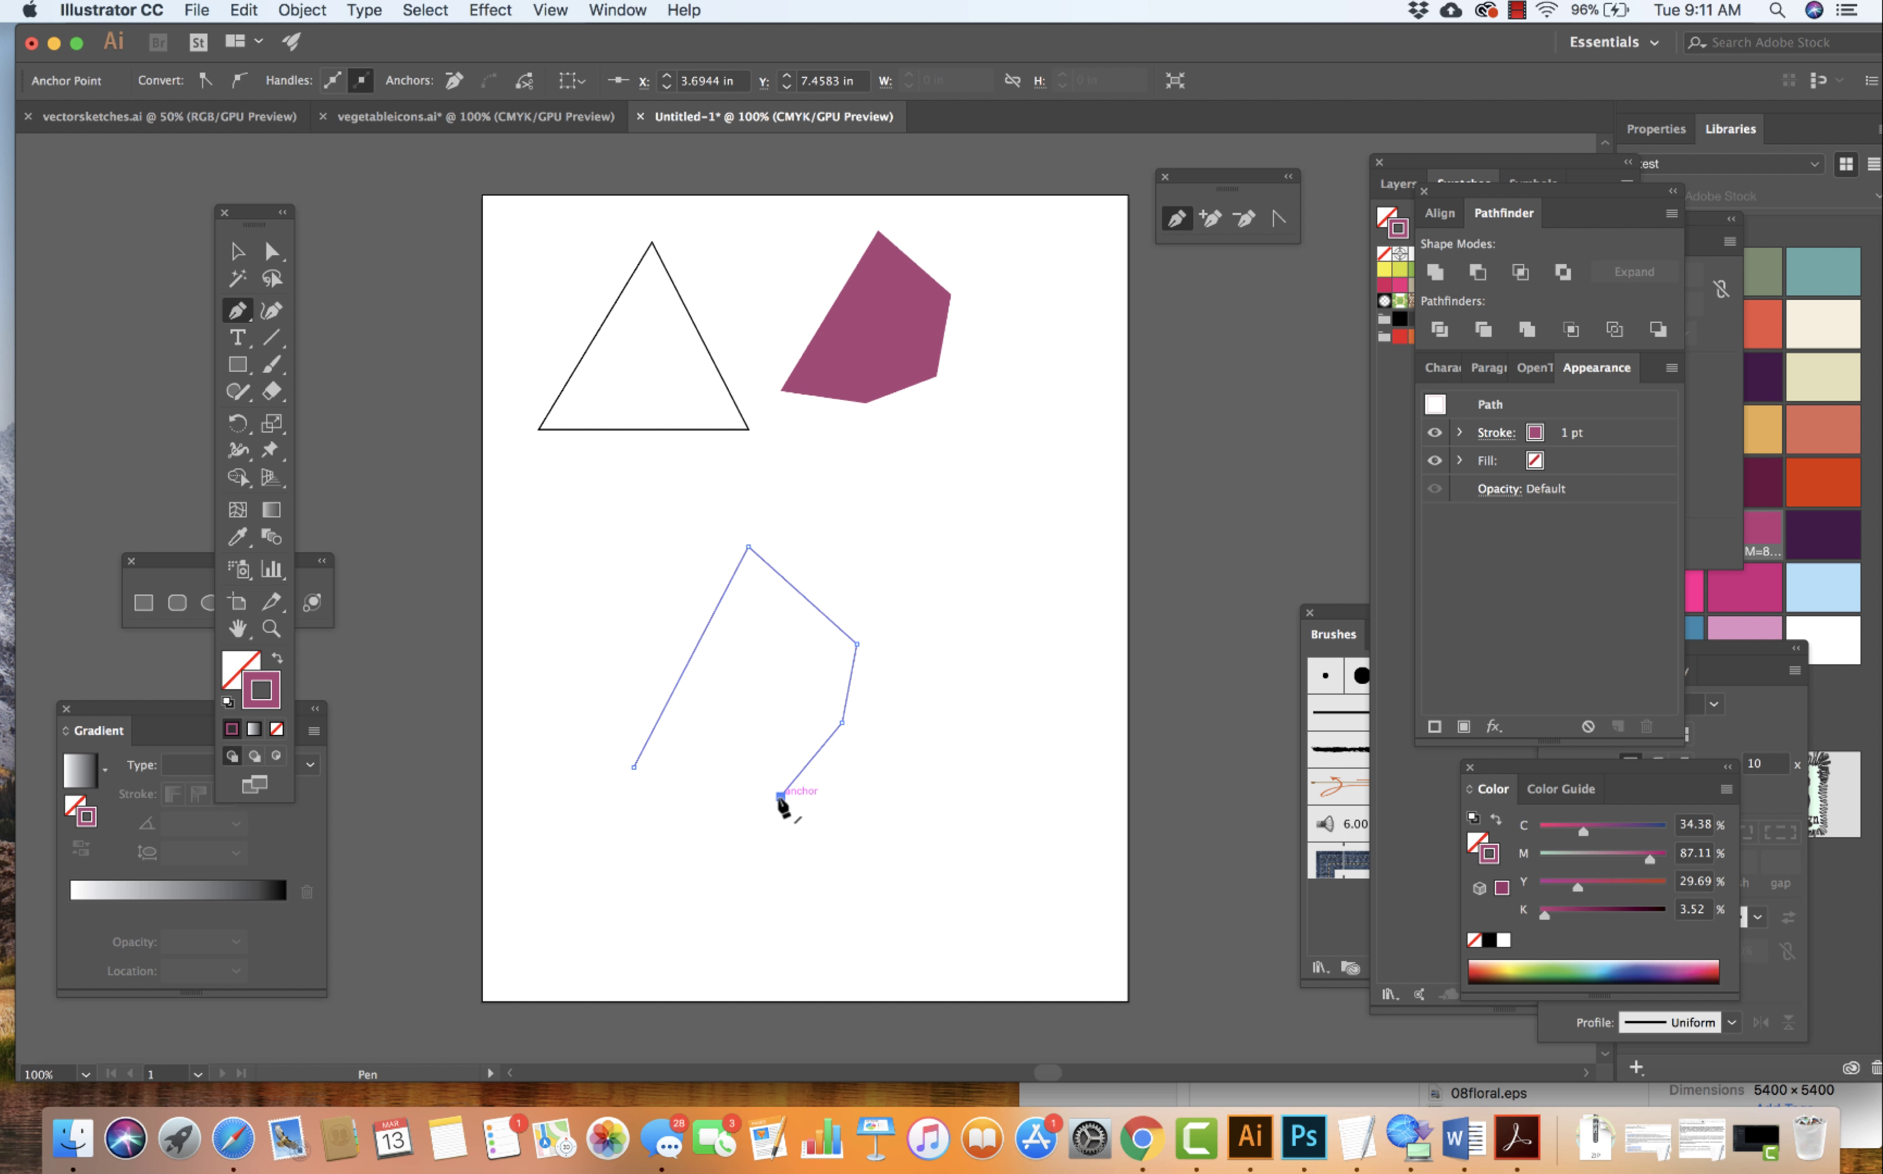
pyautogui.click(633, 769)
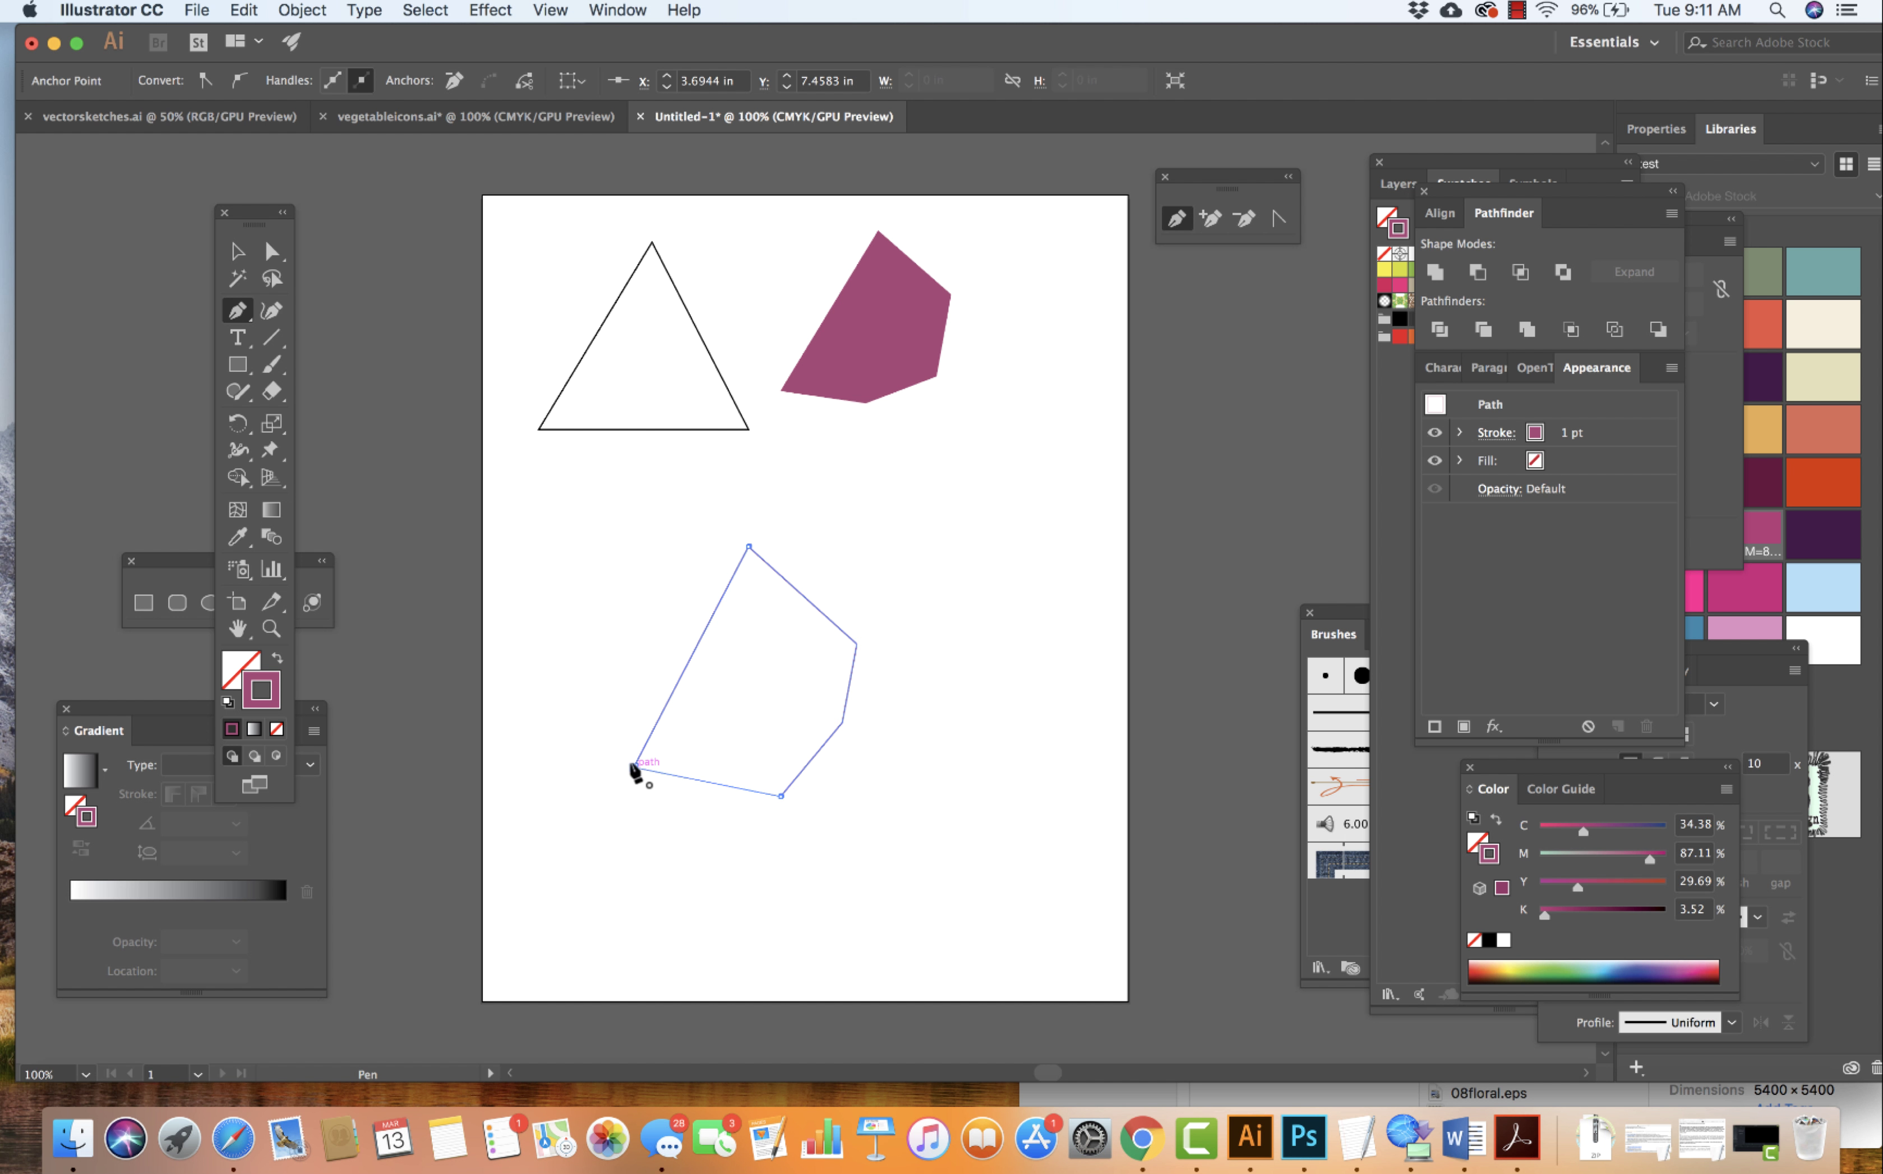
# - Fill the closed path with the magenta-purple colour, move it about 2.88 in right and 1.68 in up, and deselect it
pyautogui.click(241, 253)
pyautogui.click(236, 666)
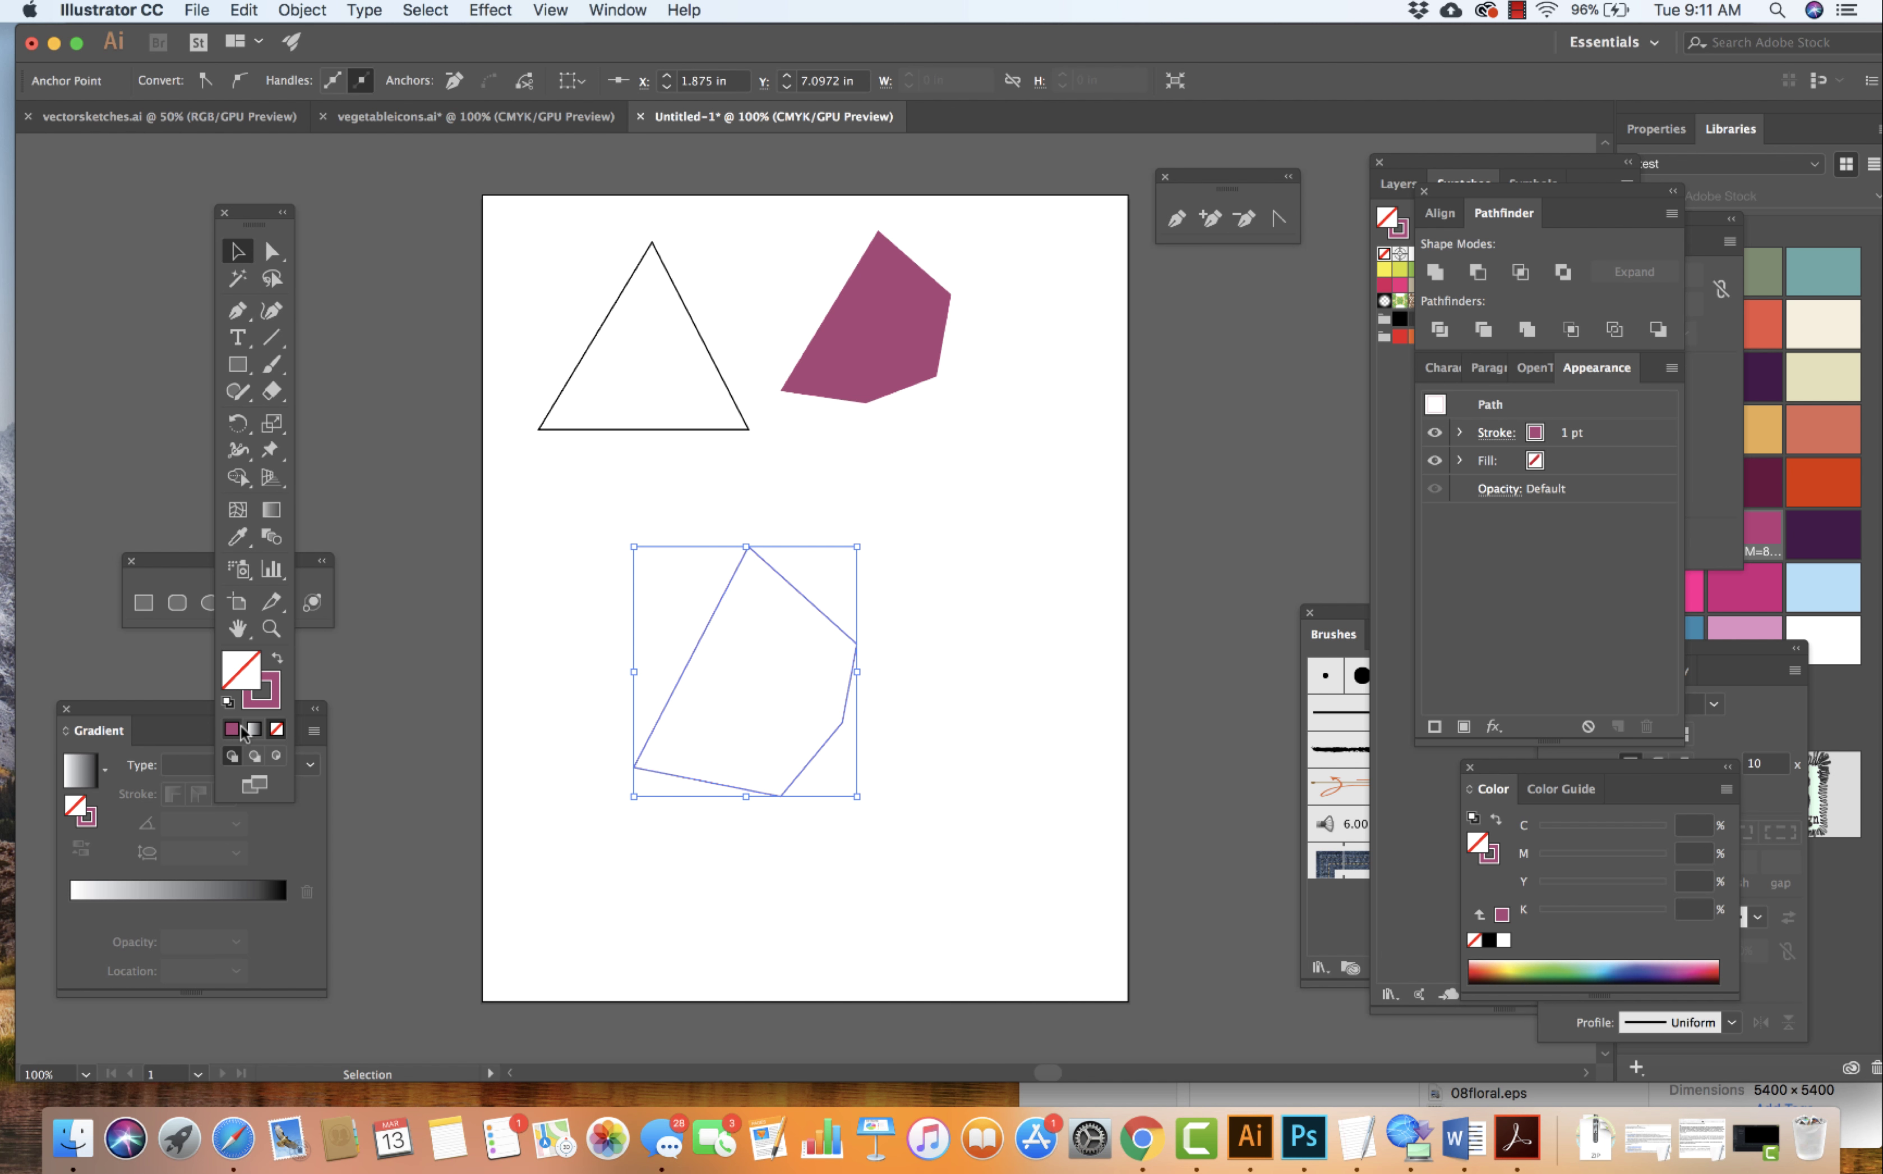
pyautogui.click(233, 728)
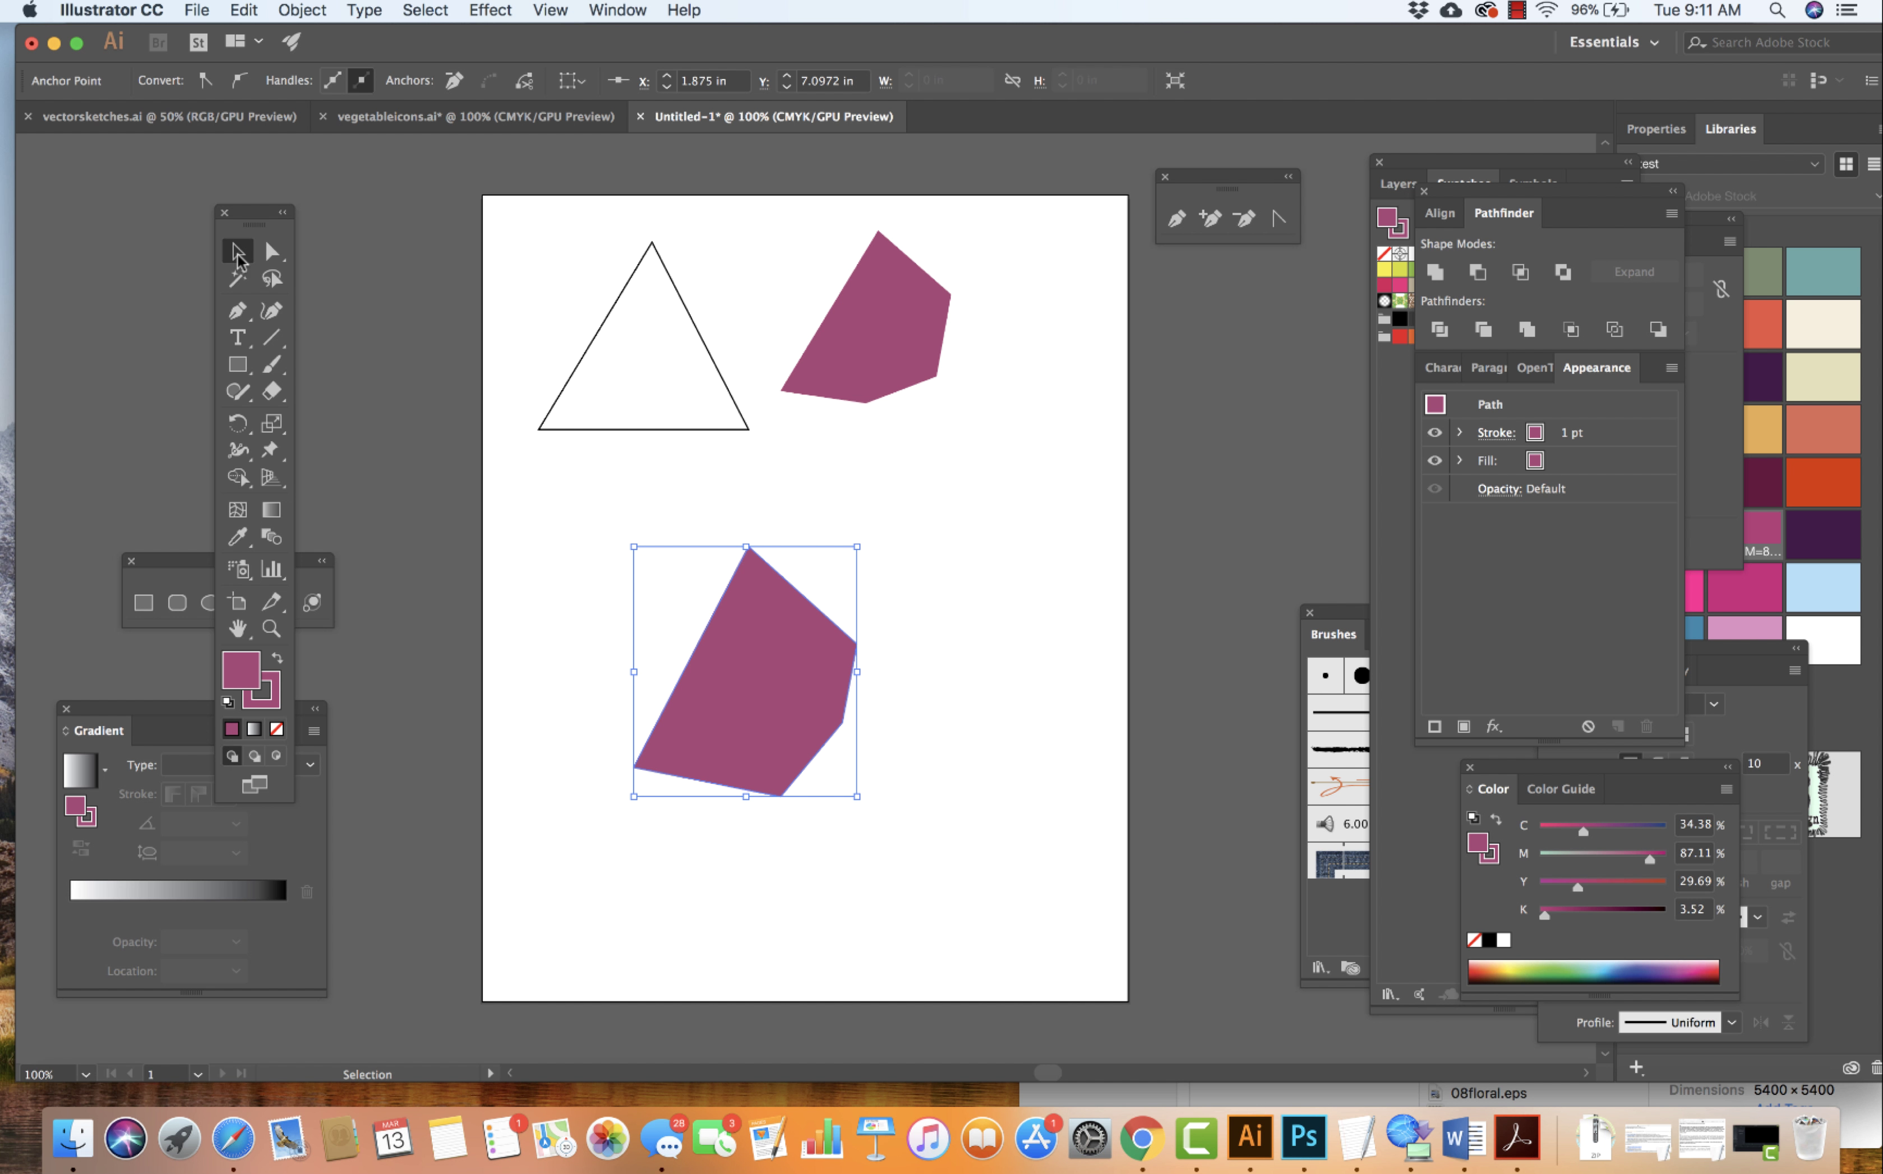
pyautogui.moveTo(747, 647); pyautogui.dragTo(979, 510)
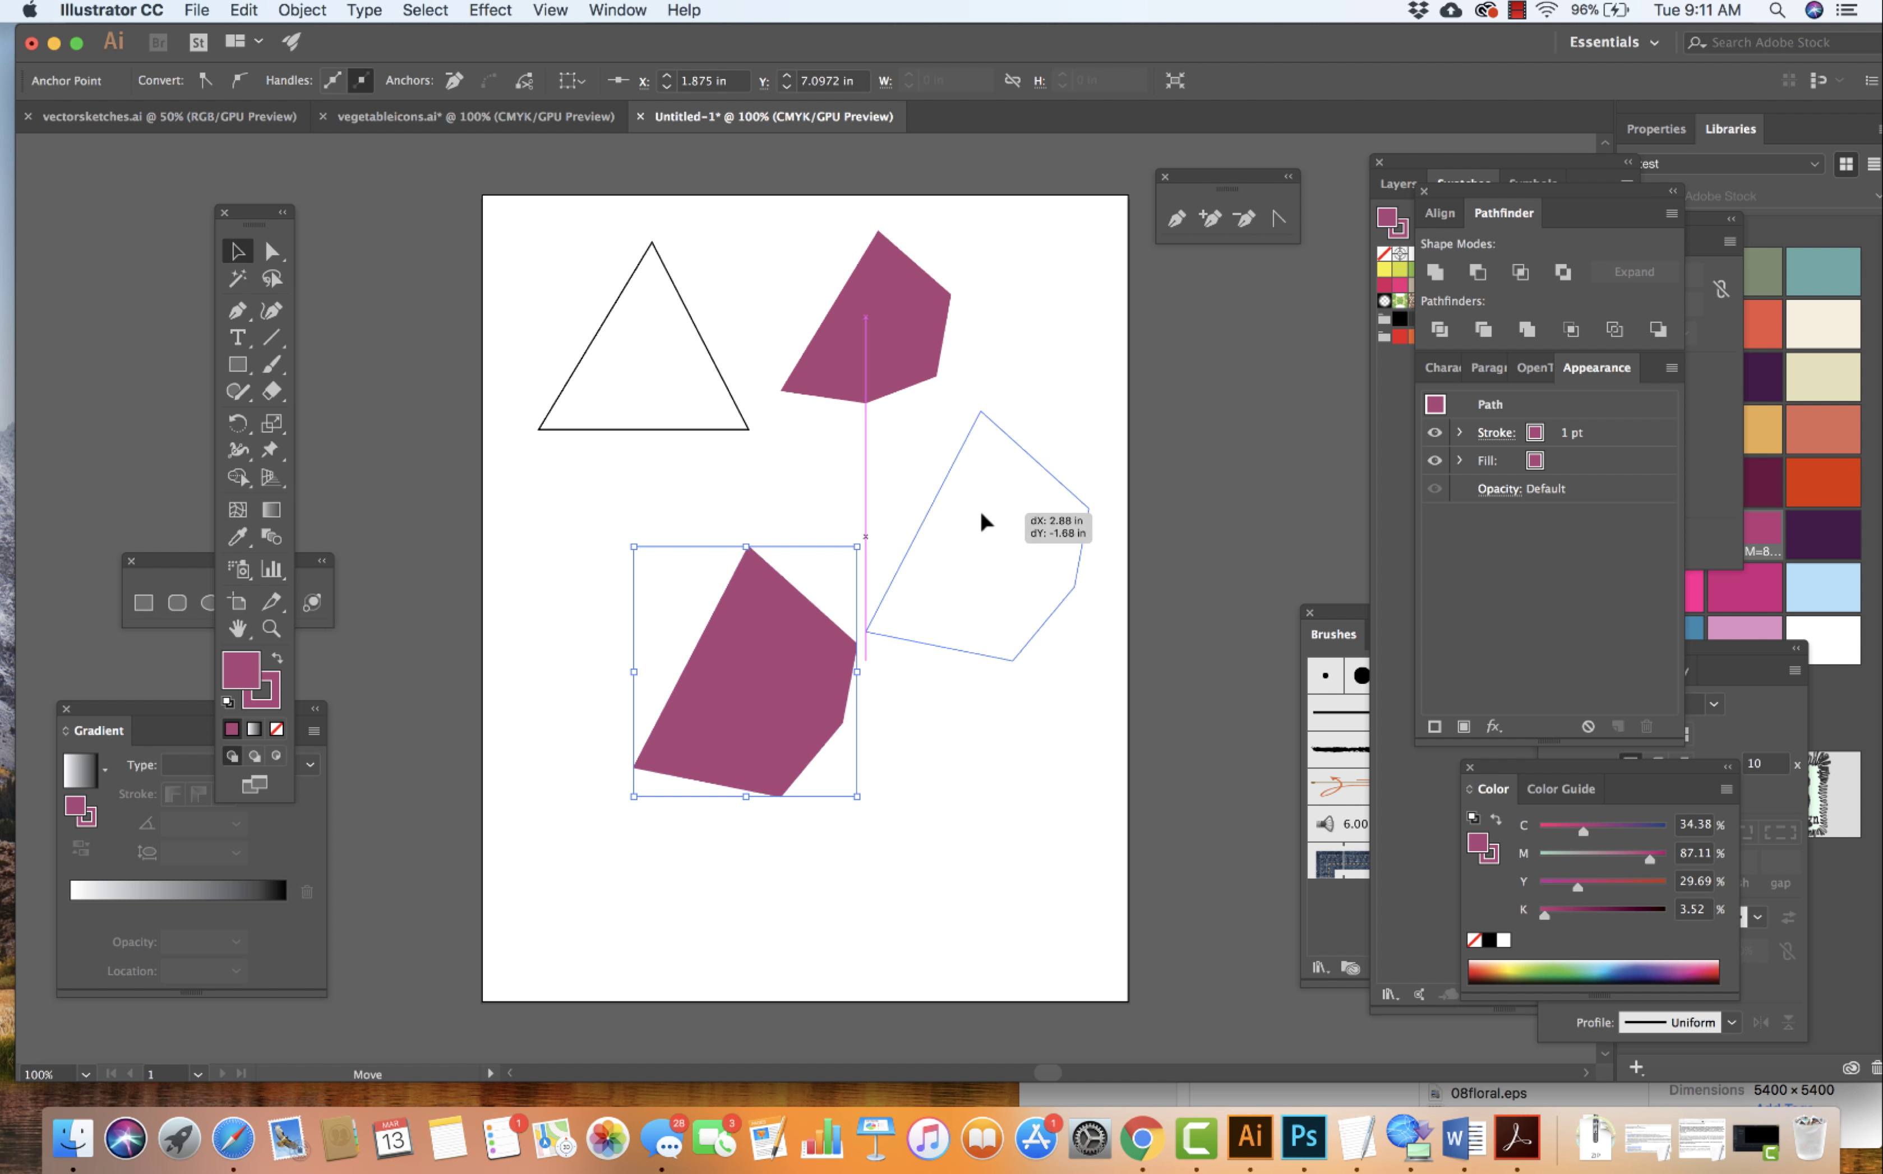
pyautogui.click(794, 560)
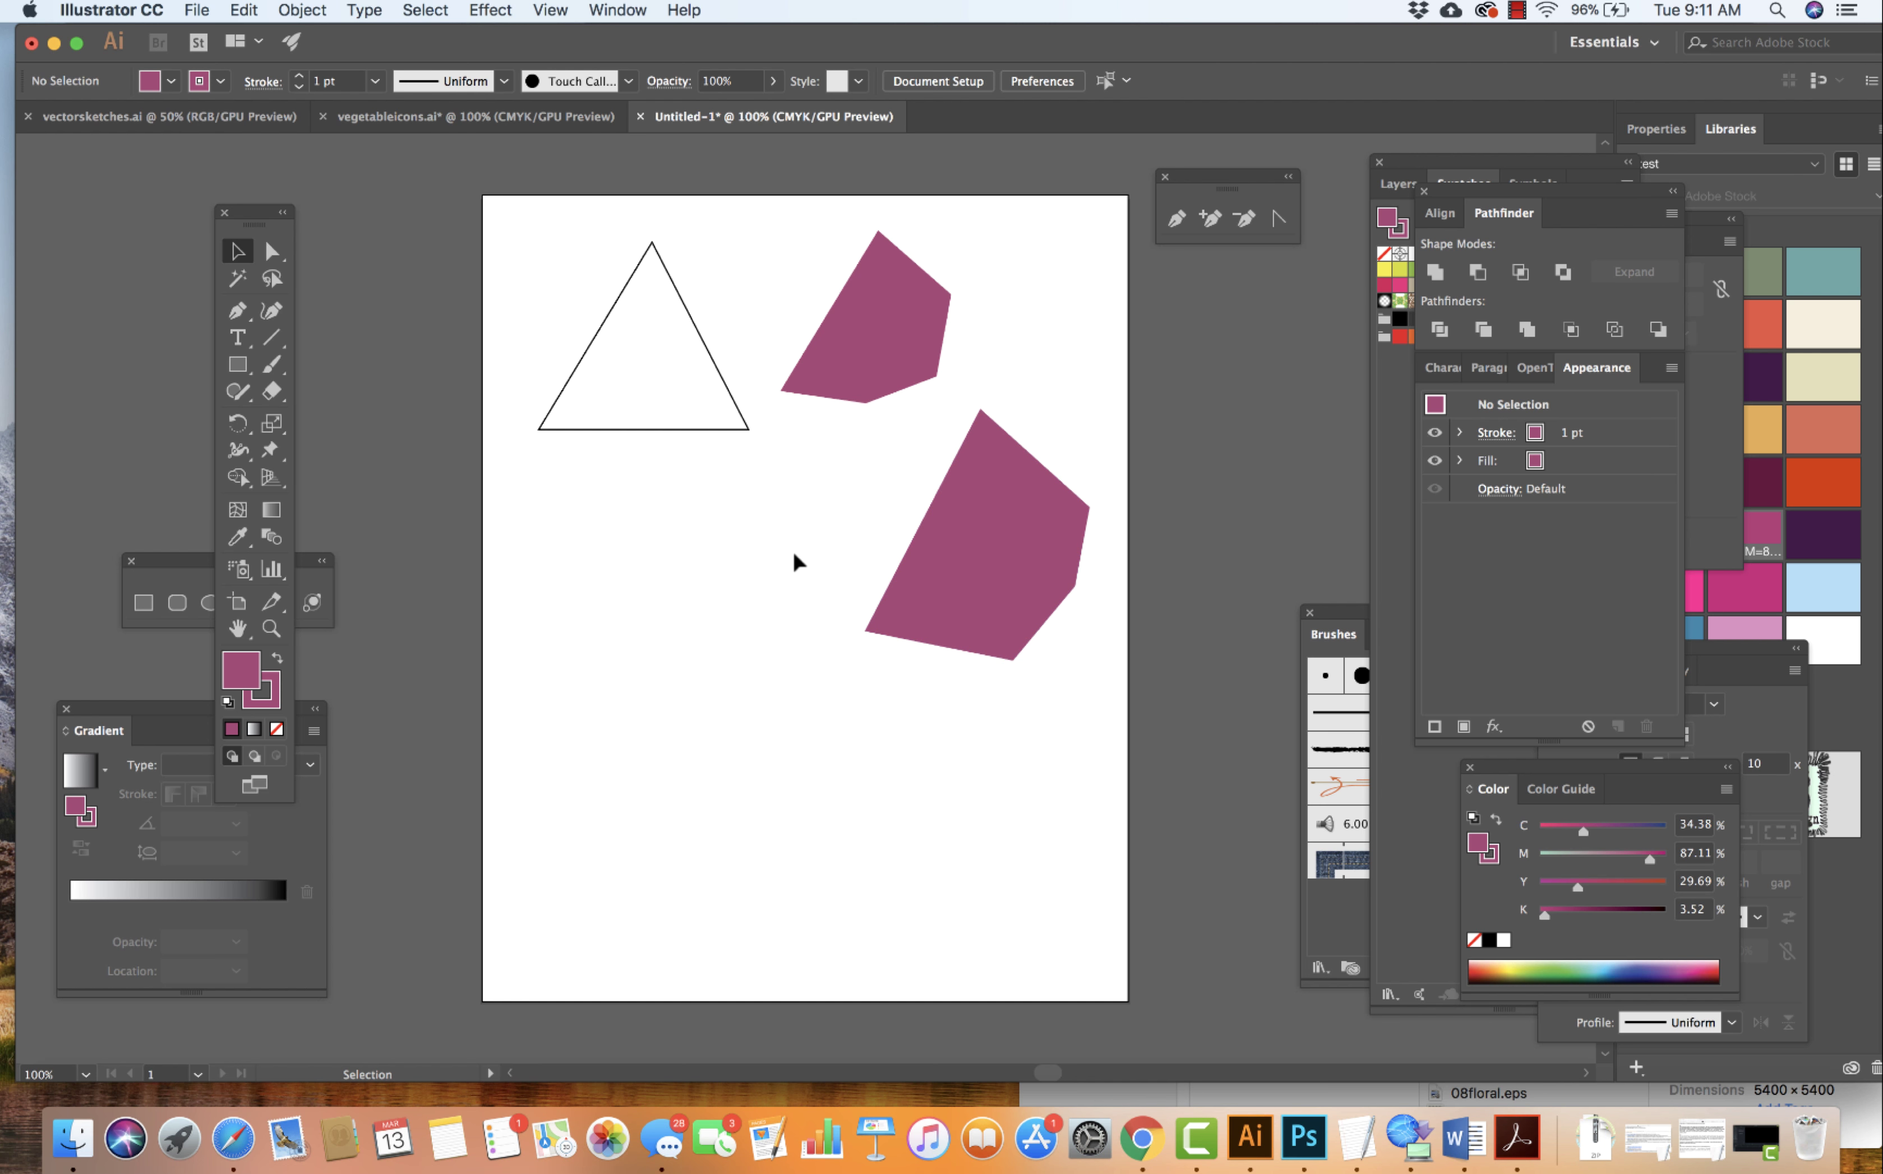
# - Draw a closed, straight-sided polygon with six anchor points using the Pen tool, in the empty area below the triangle
pyautogui.press('p')
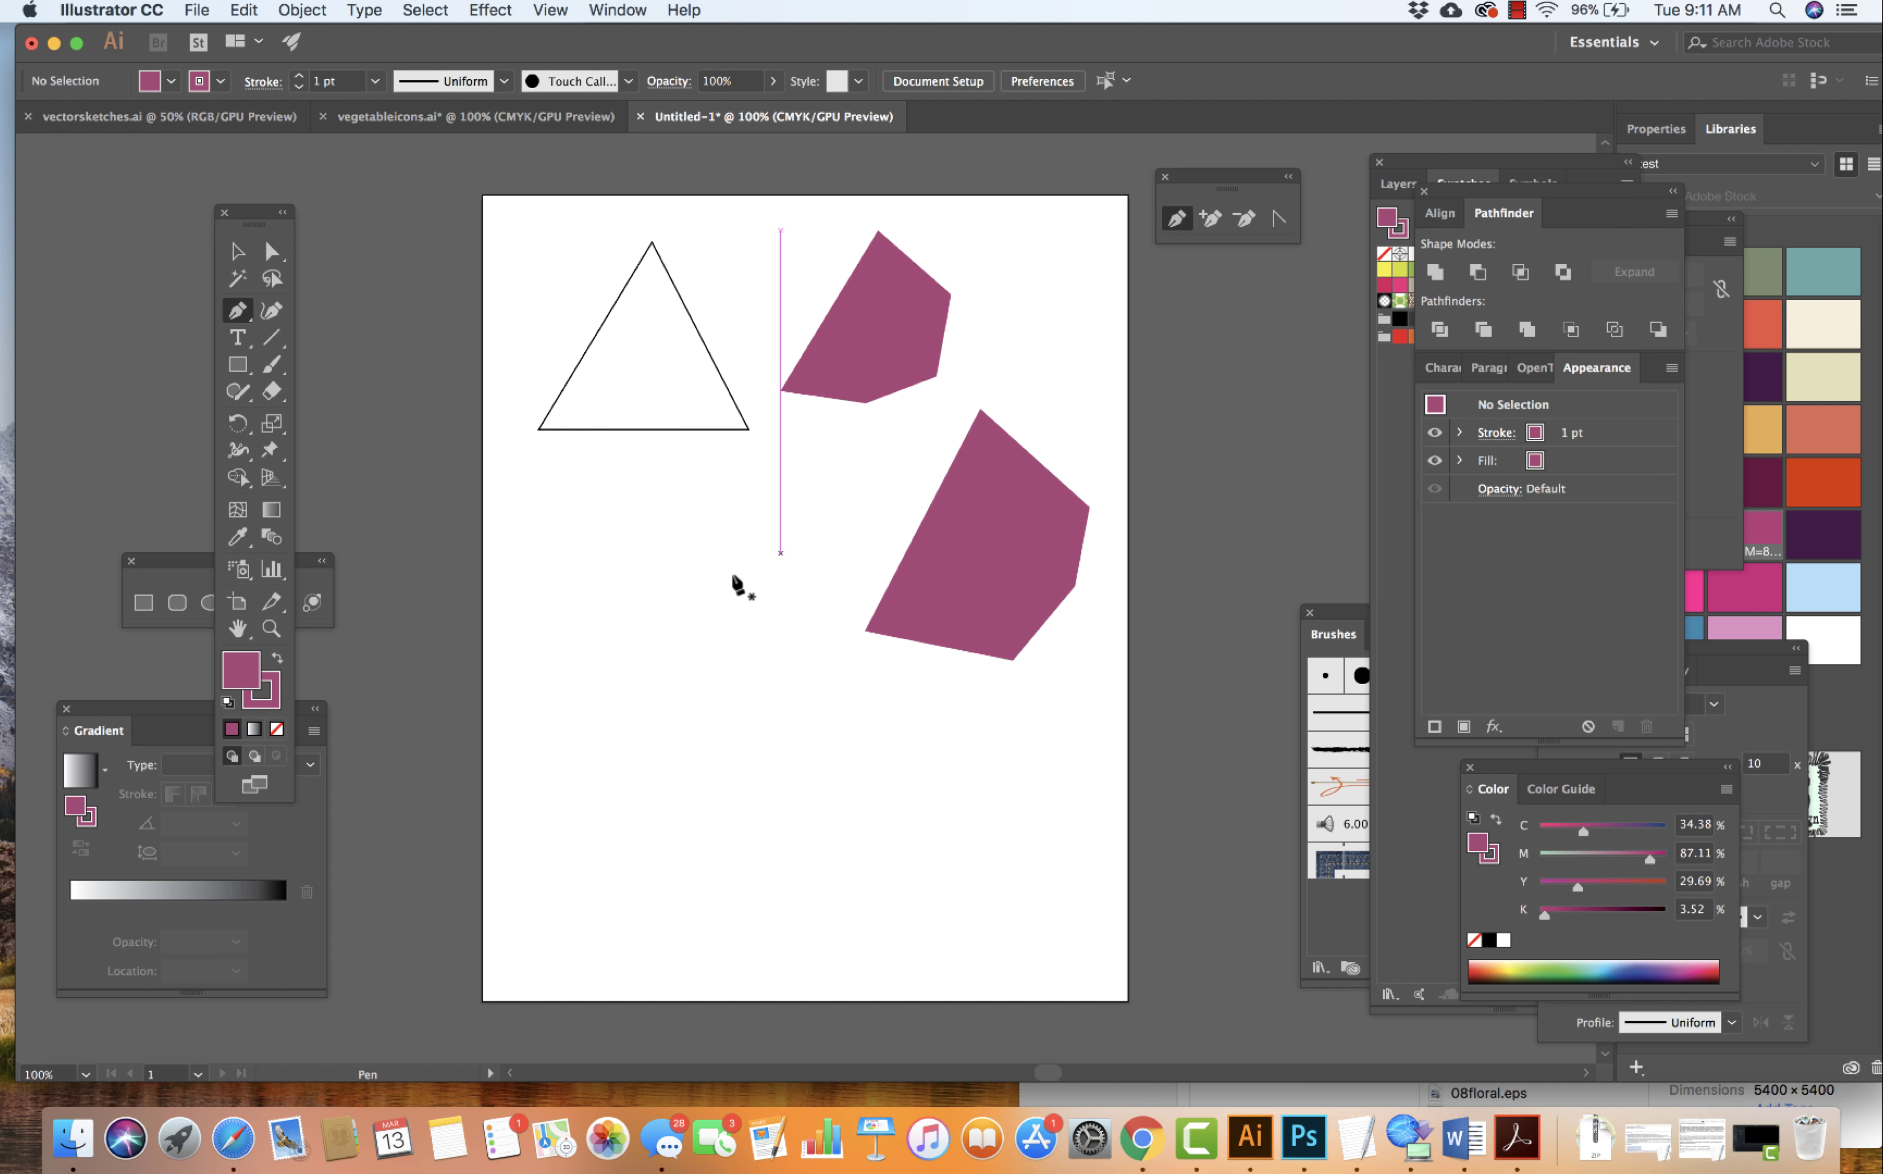
pyautogui.click(592, 659)
pyautogui.click(626, 592)
pyautogui.click(725, 643)
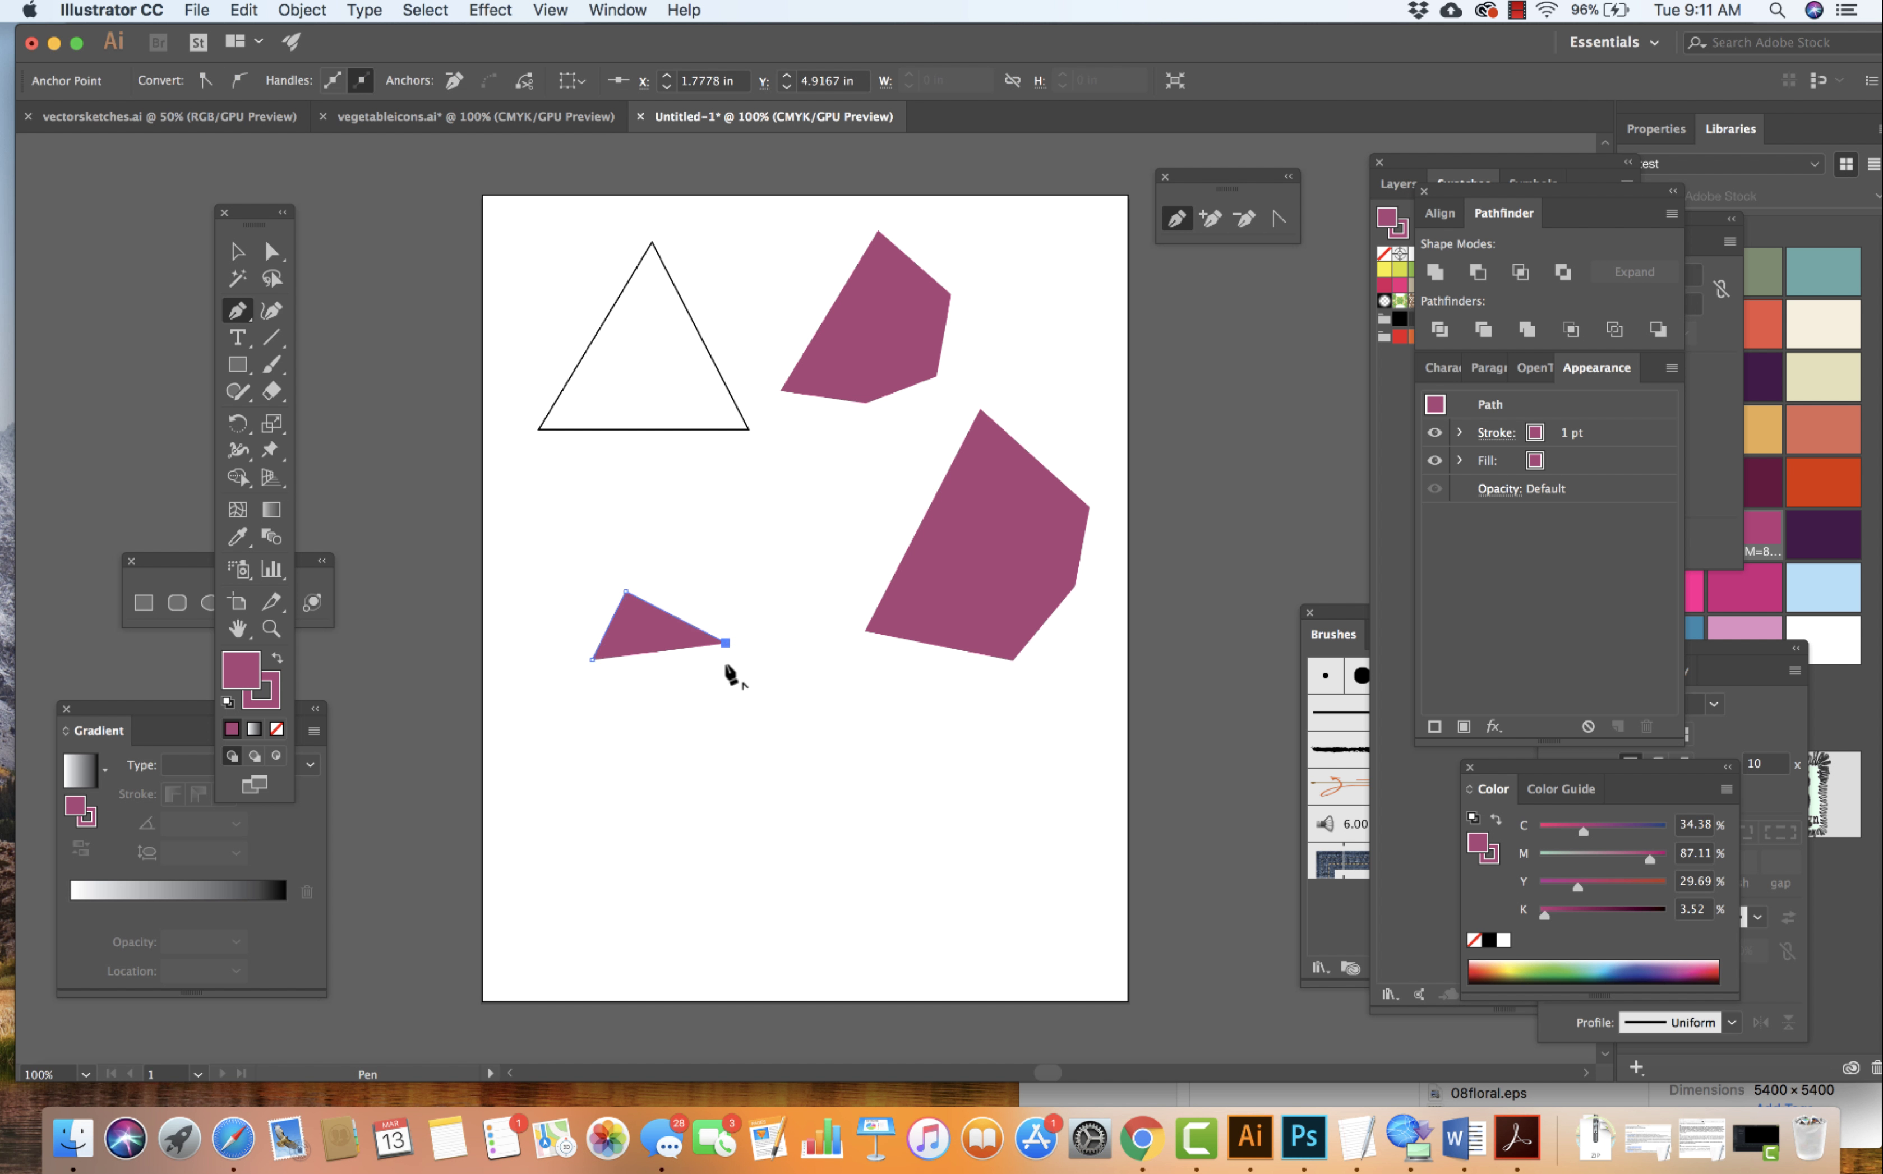
pyautogui.click(726, 712)
pyautogui.click(651, 781)
pyautogui.click(539, 716)
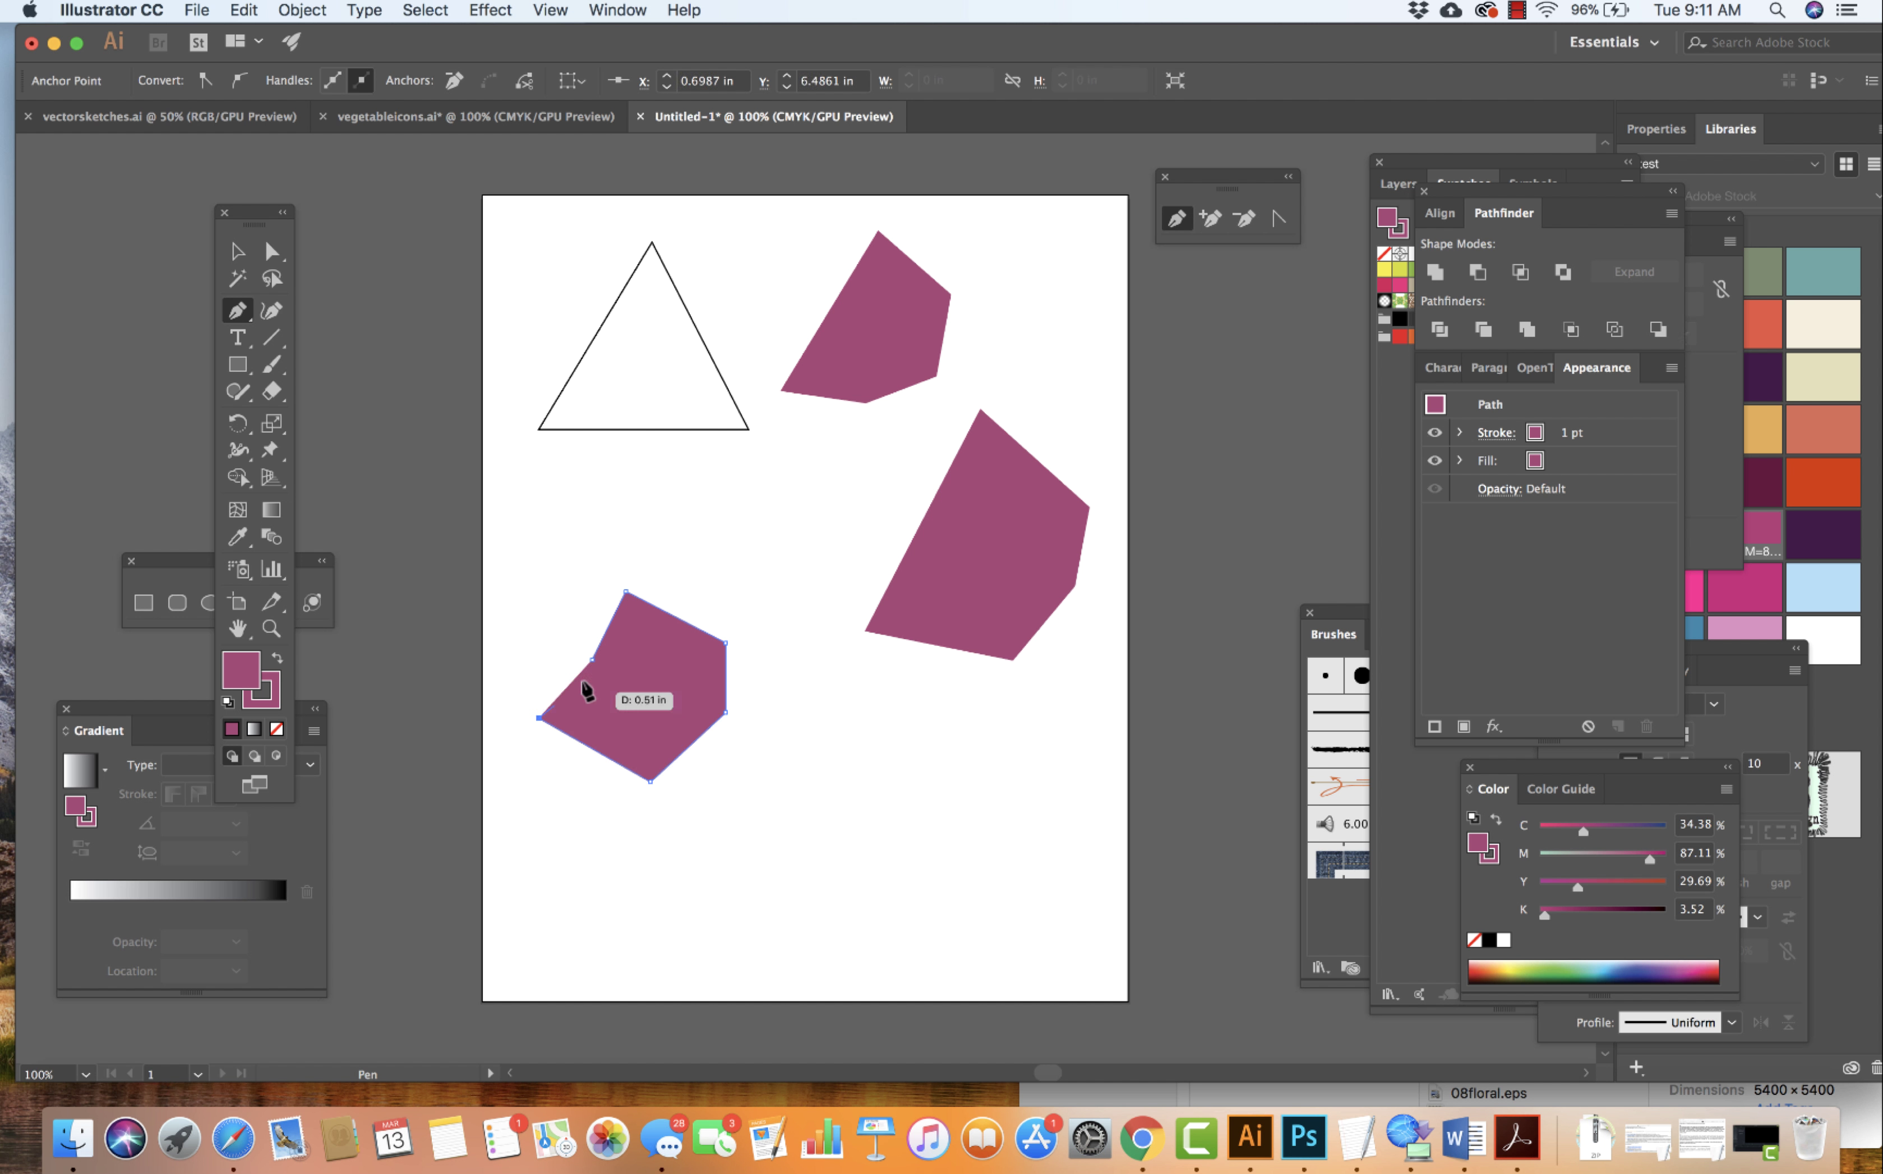
pyautogui.click(592, 659)
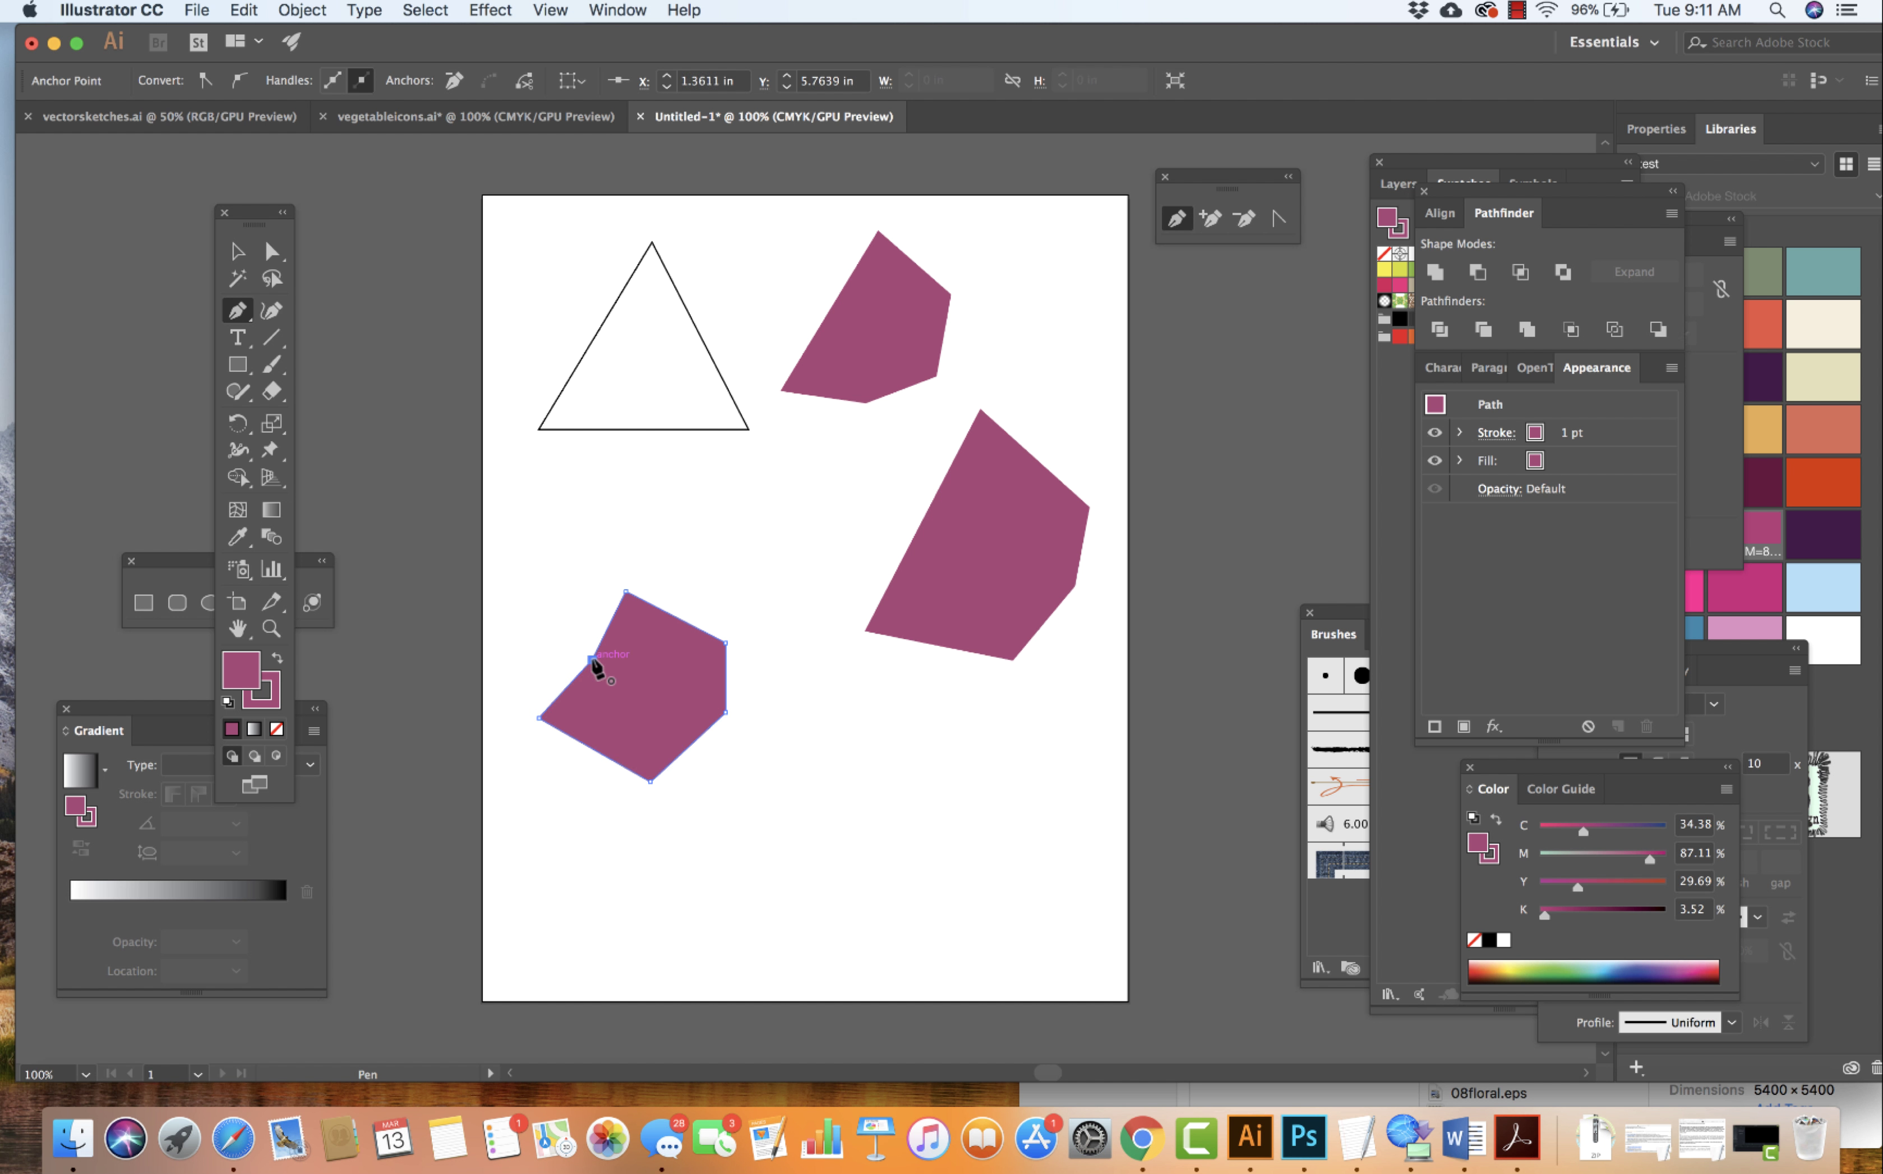